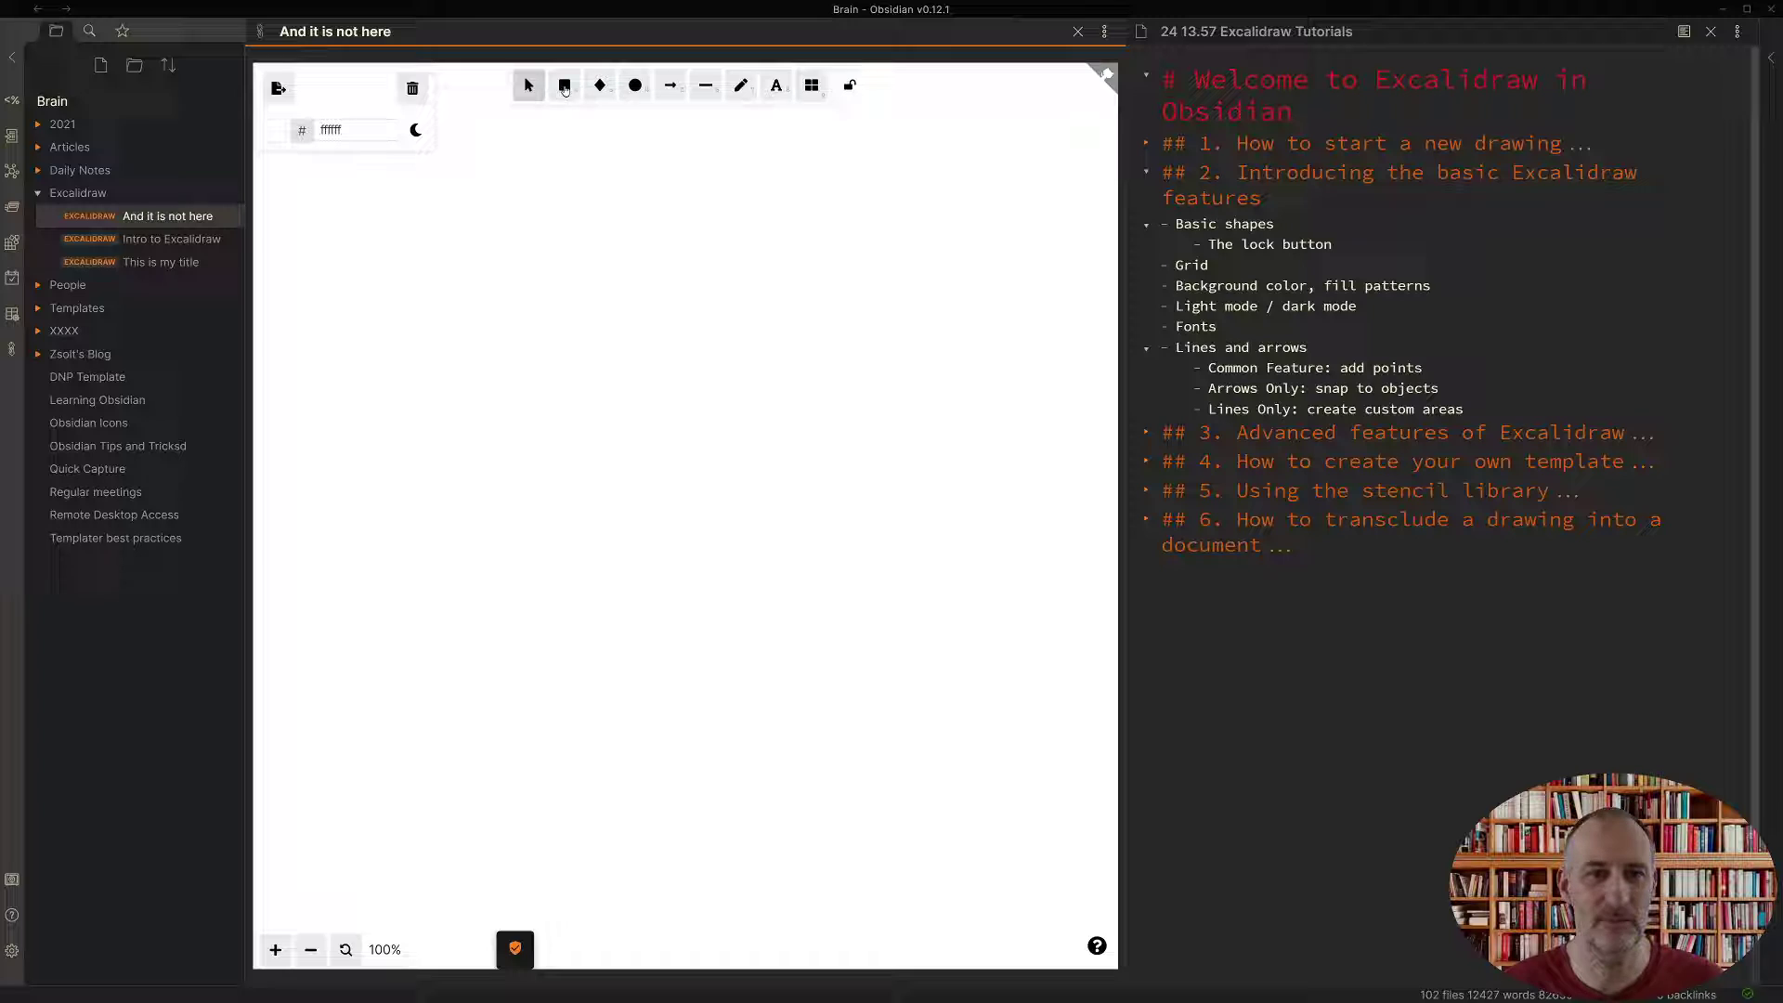
Draw a square near the canvas centre and a circle to its right.
left_click(564, 87)
left_click_drag(517, 169, 665, 333)
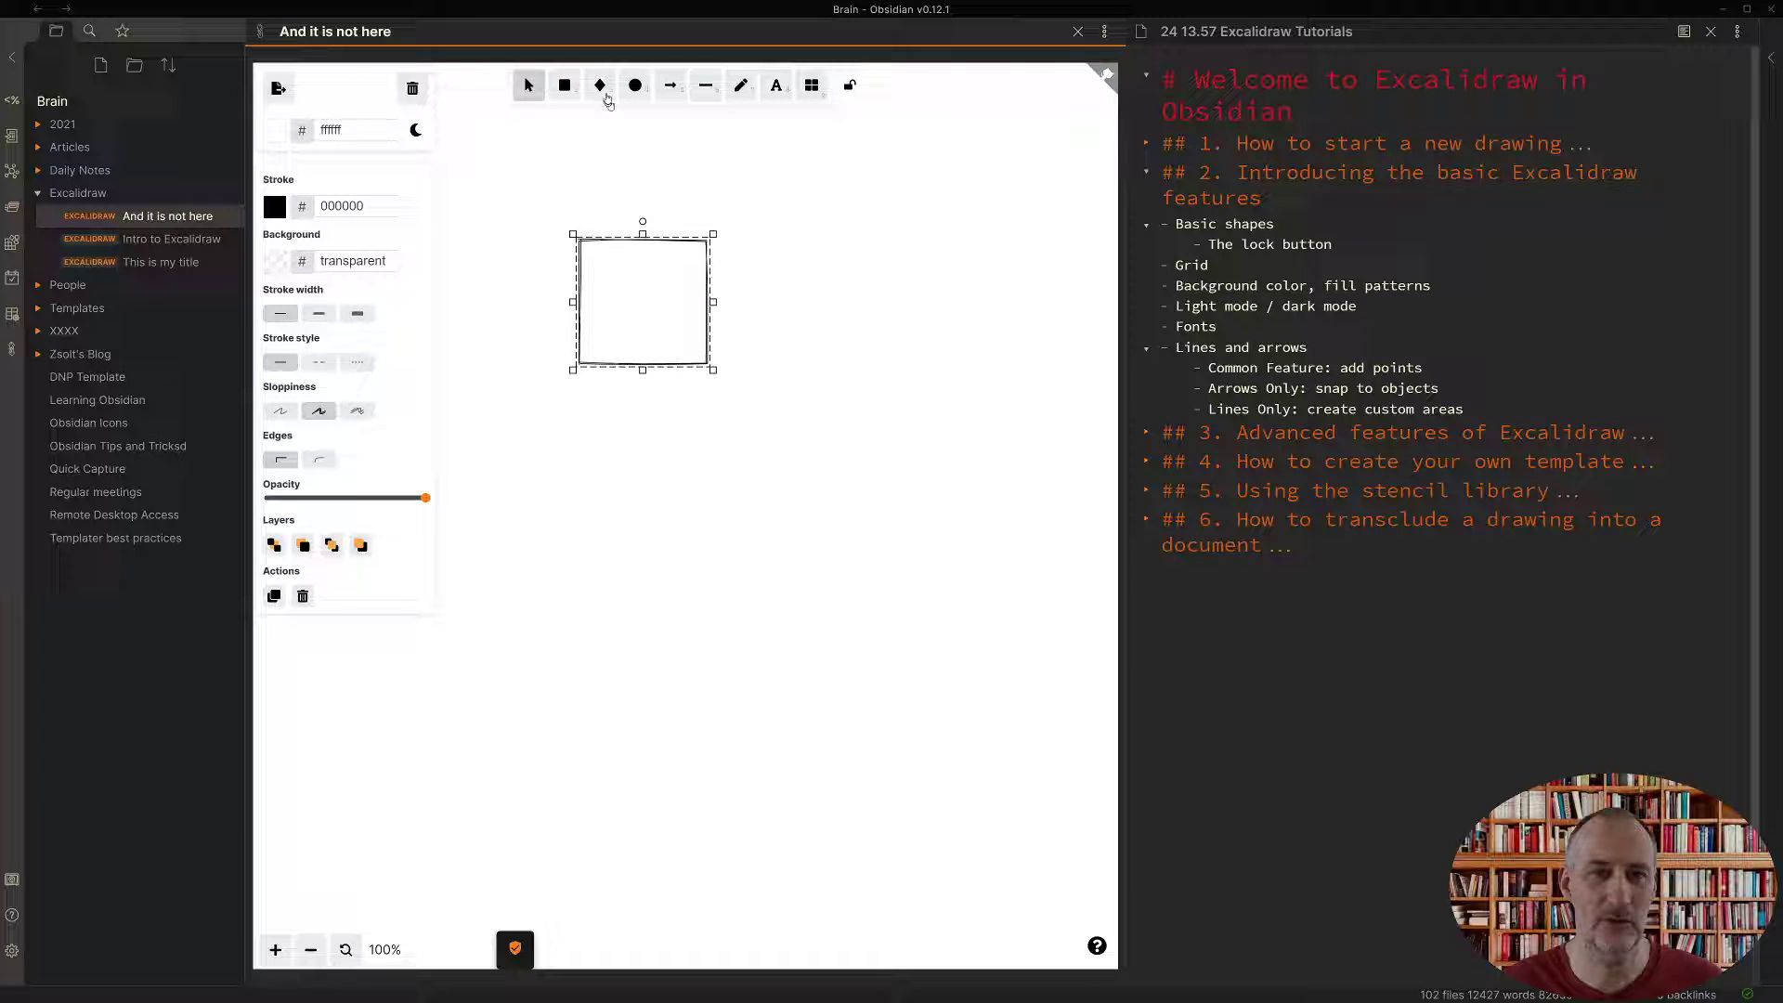
left_click(635, 85)
mouse_move(811, 195)
left_mouse_down()
mouse_move(879, 316)
mouse_move(968, 333)
mouse_move(874, 393)
mouse_move(849, 371)
left_mouse_up()
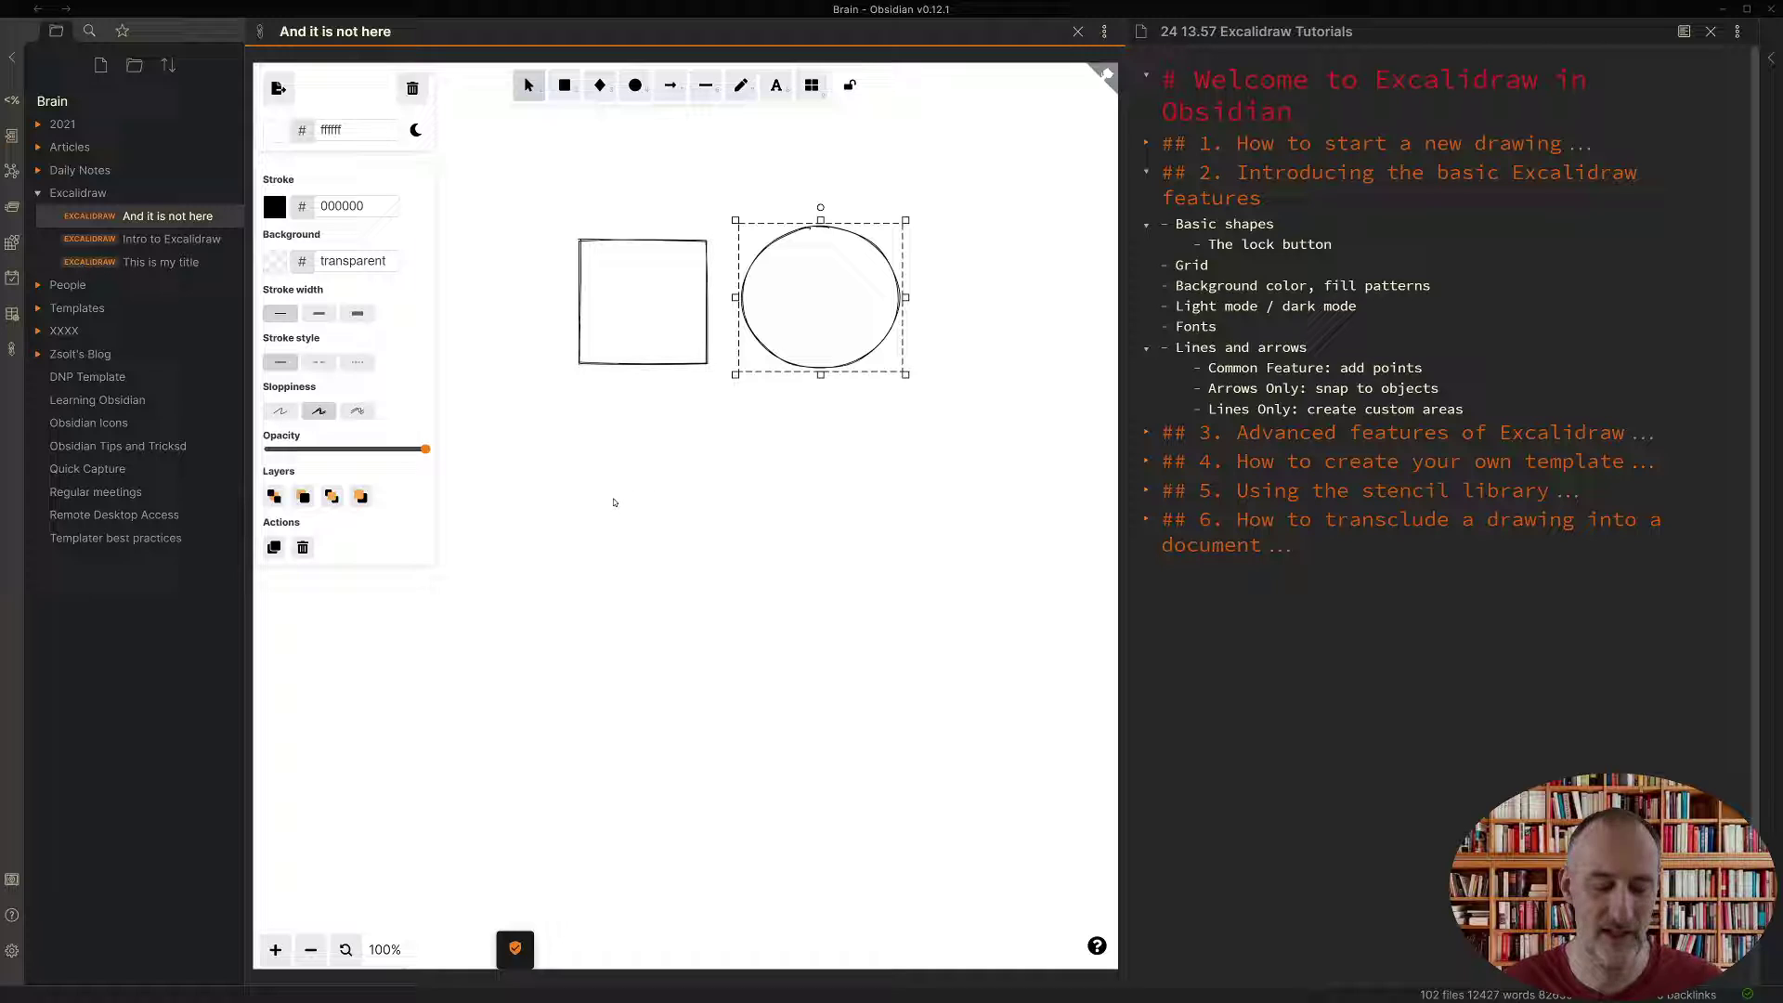
Draw an arrow pointing up-right below the two shapes.
key("a")
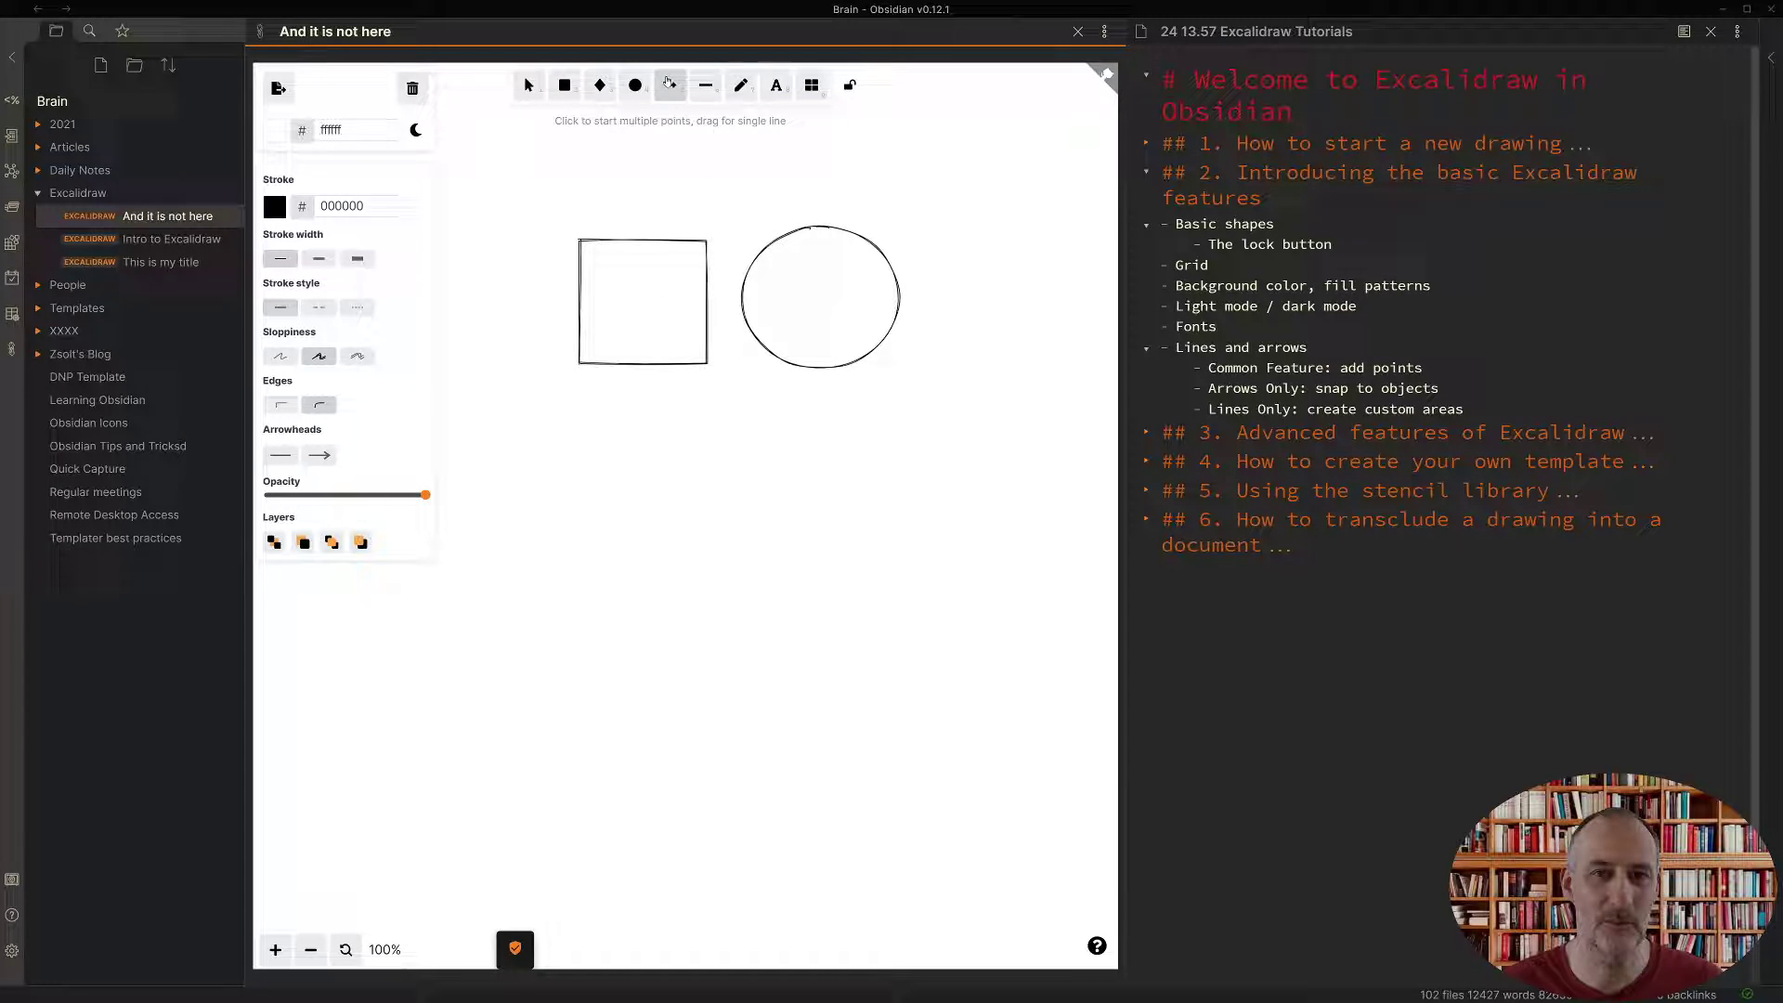
left_click_drag(537, 533, 740, 447)
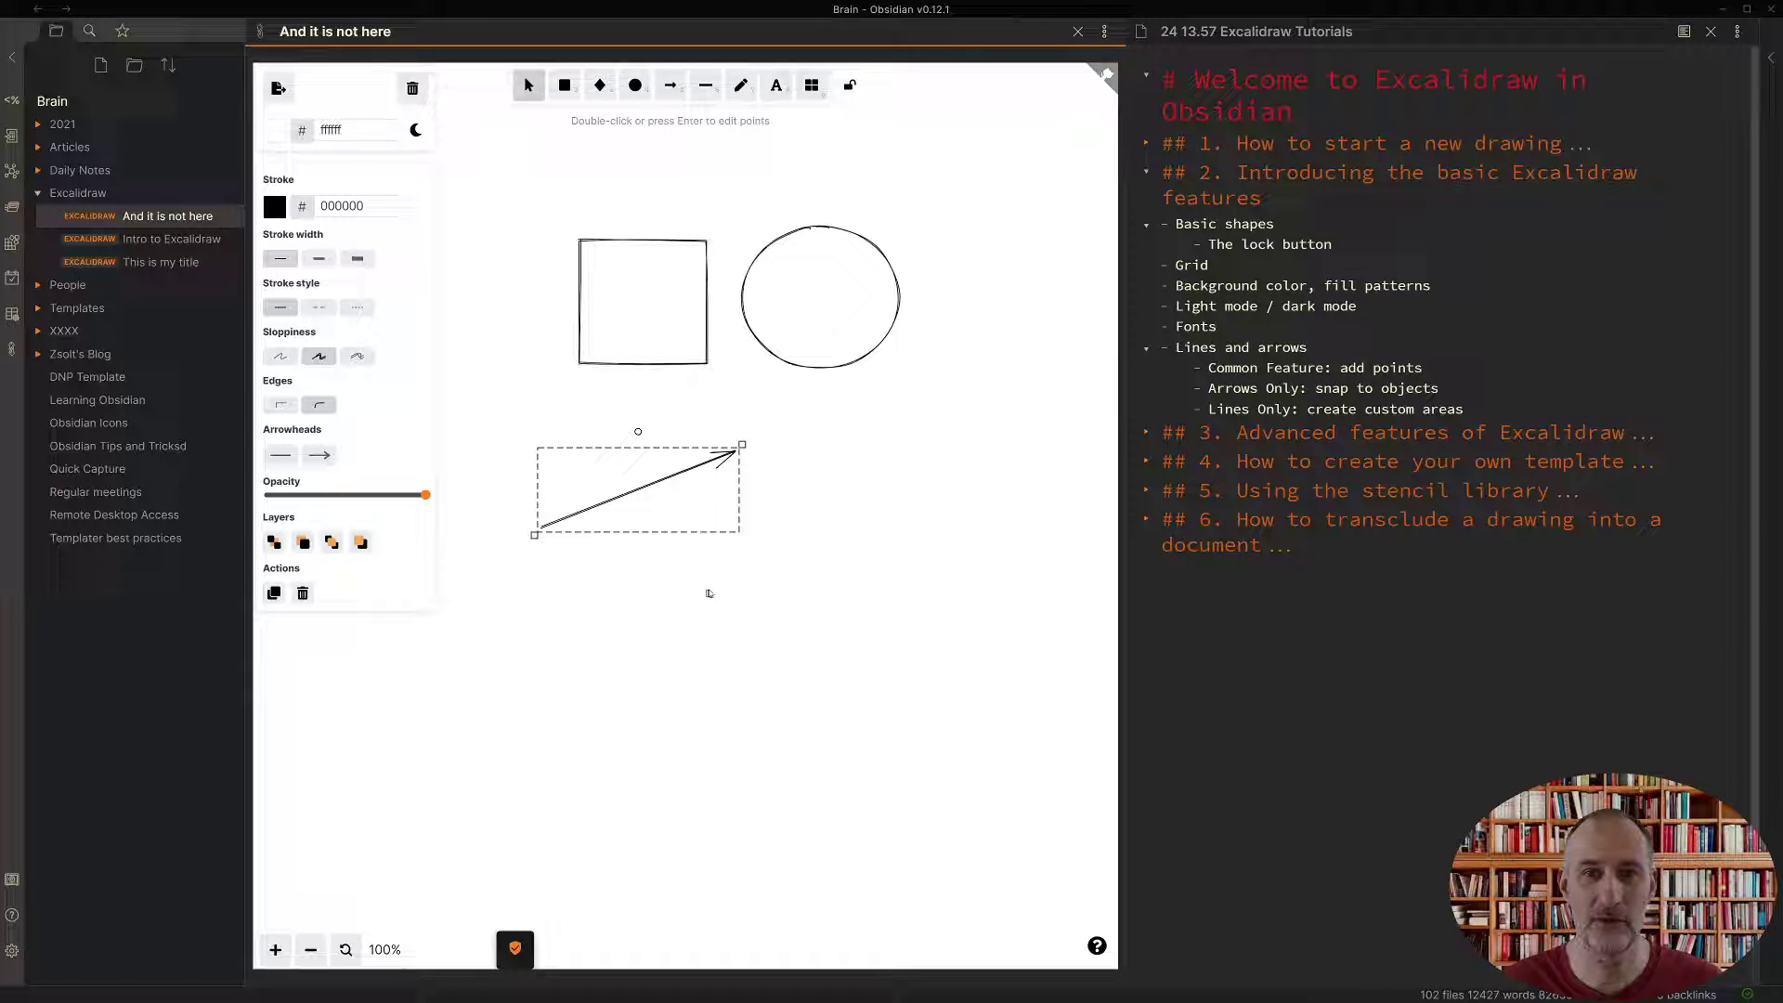
left_click(710, 594)
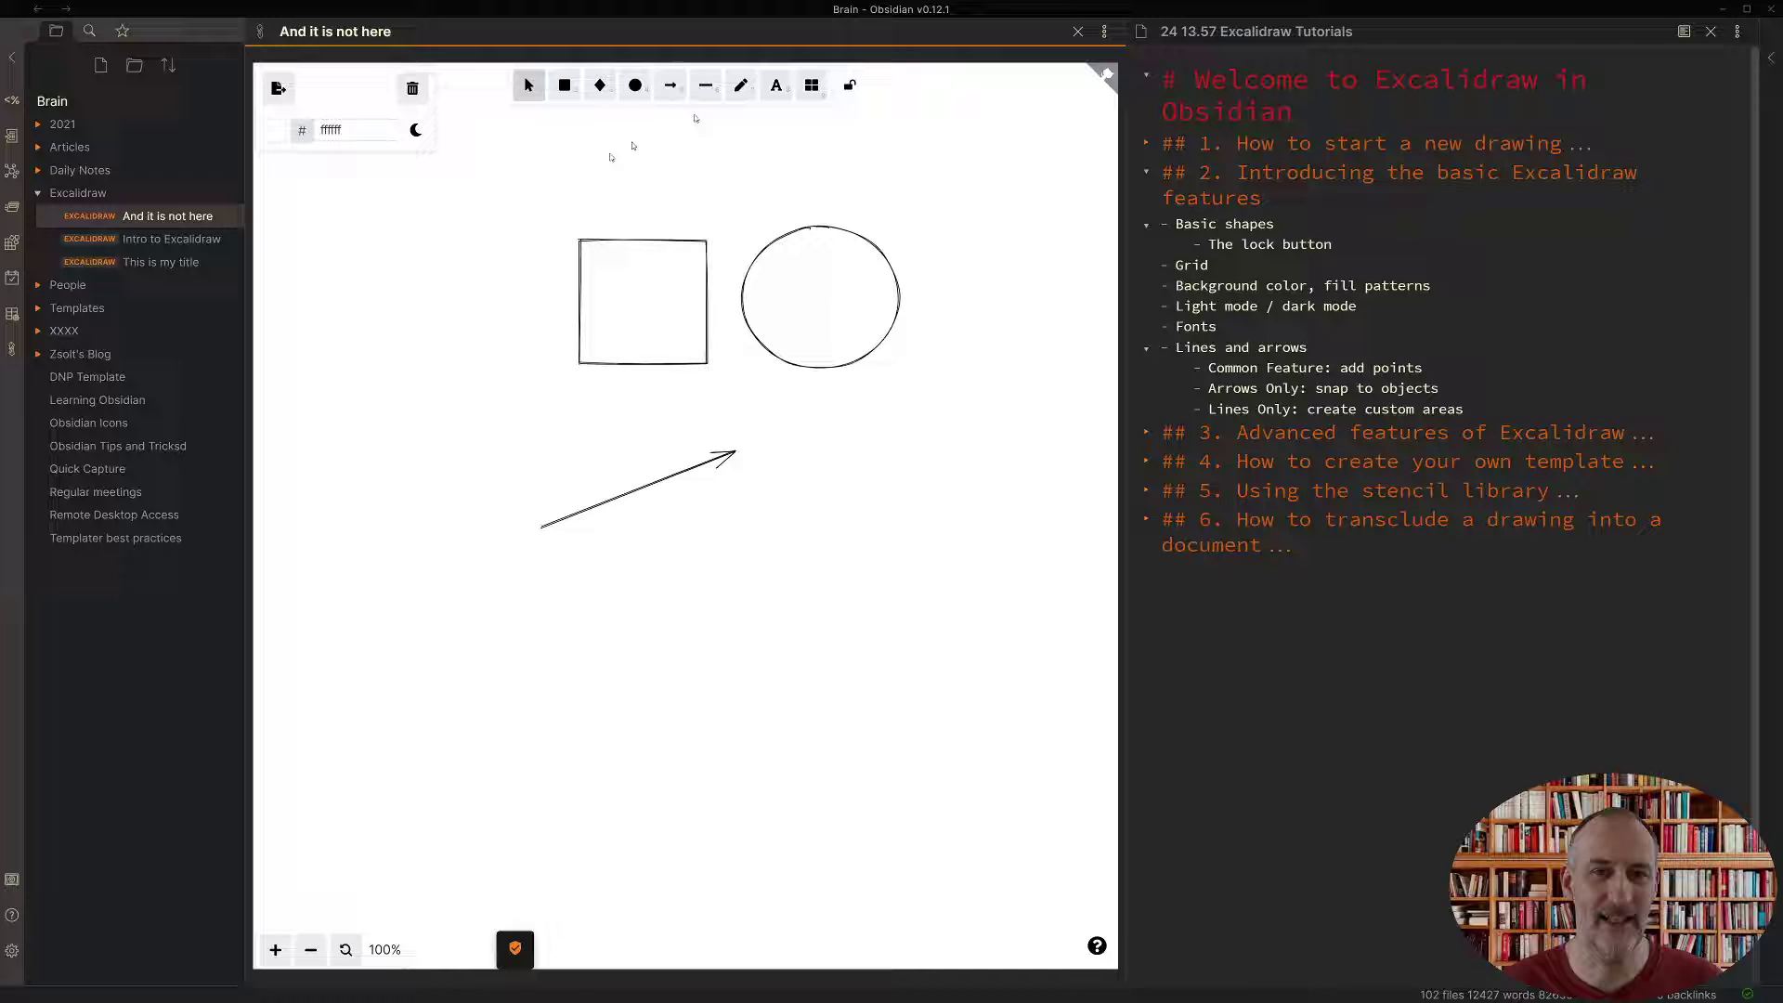
Add the text labels 'Start typing' above the square and 'And type' below the circle.
left_click(776, 93)
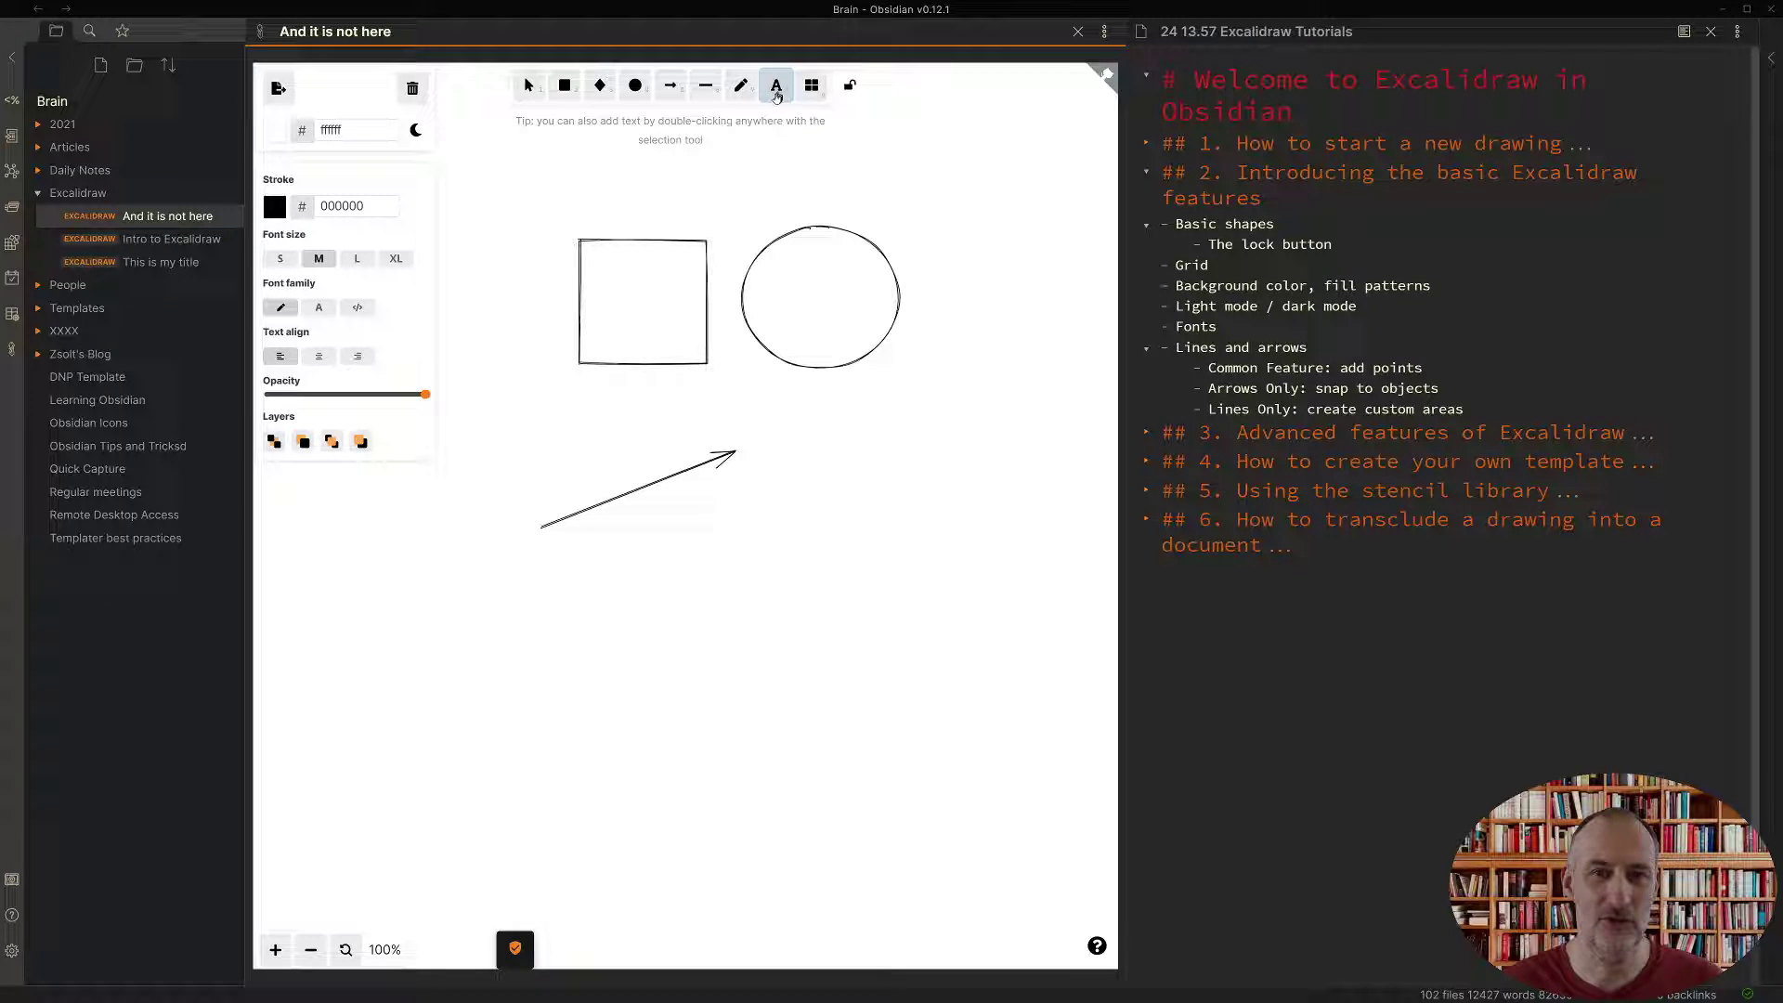
left_click(629, 190)
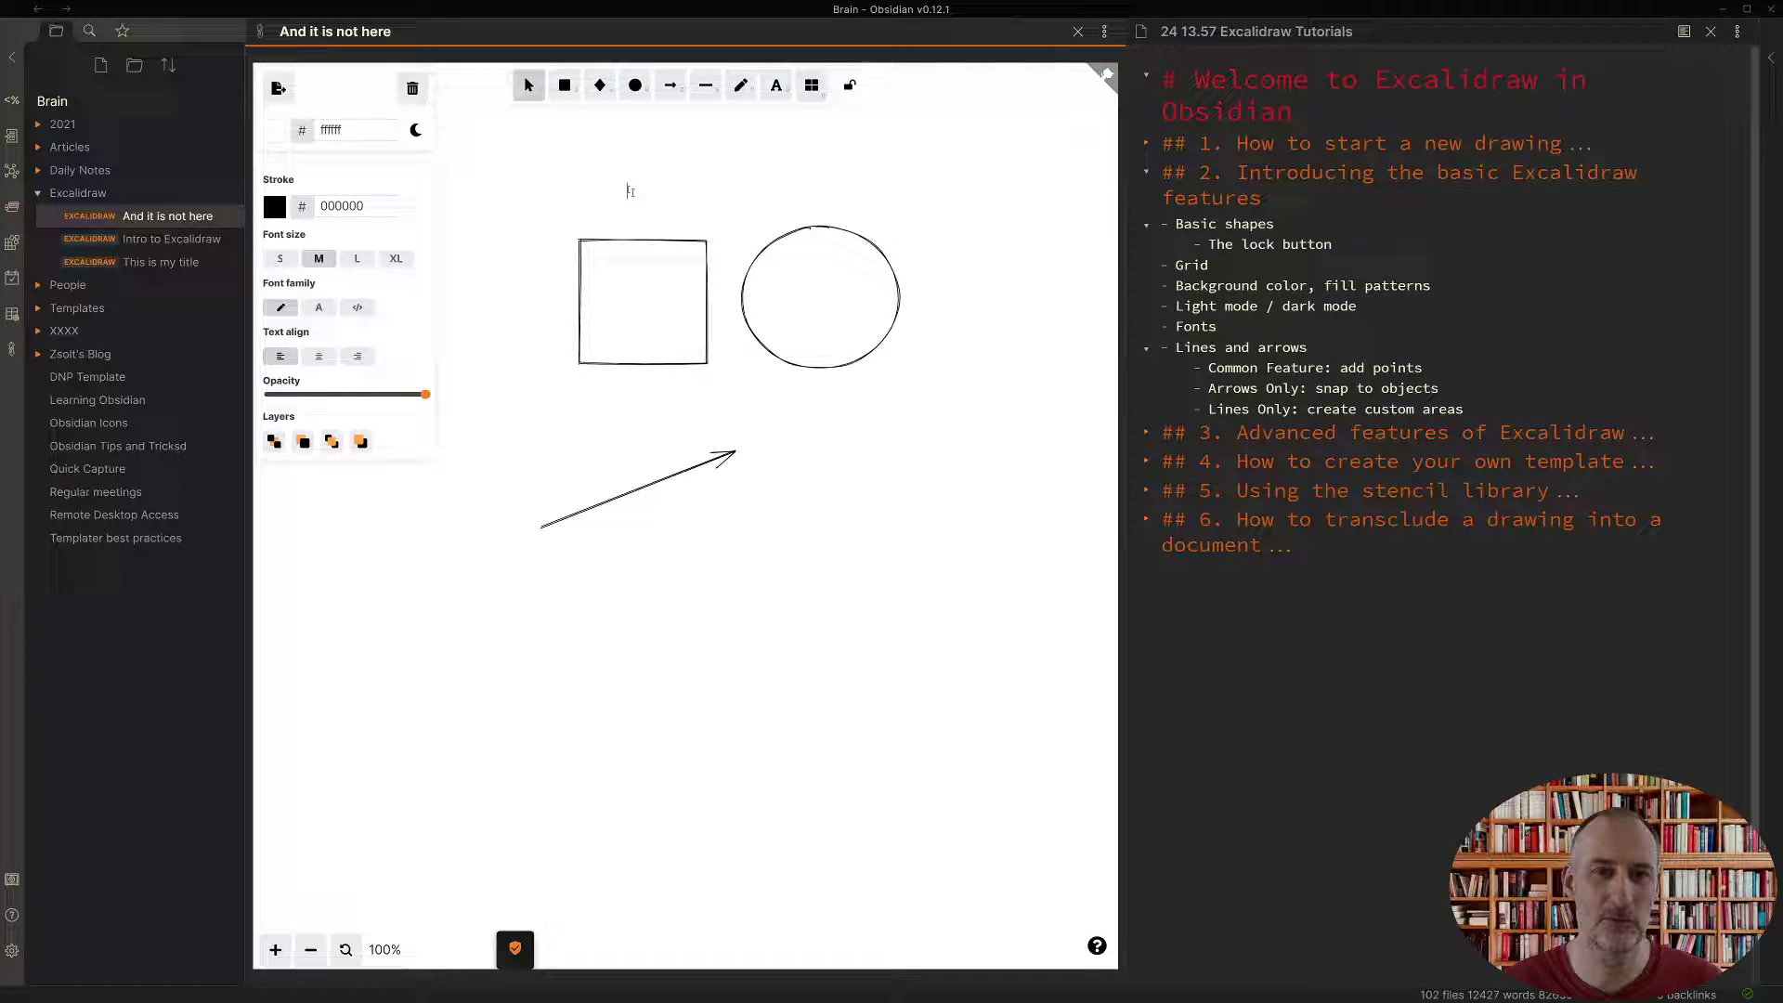
type("Start")
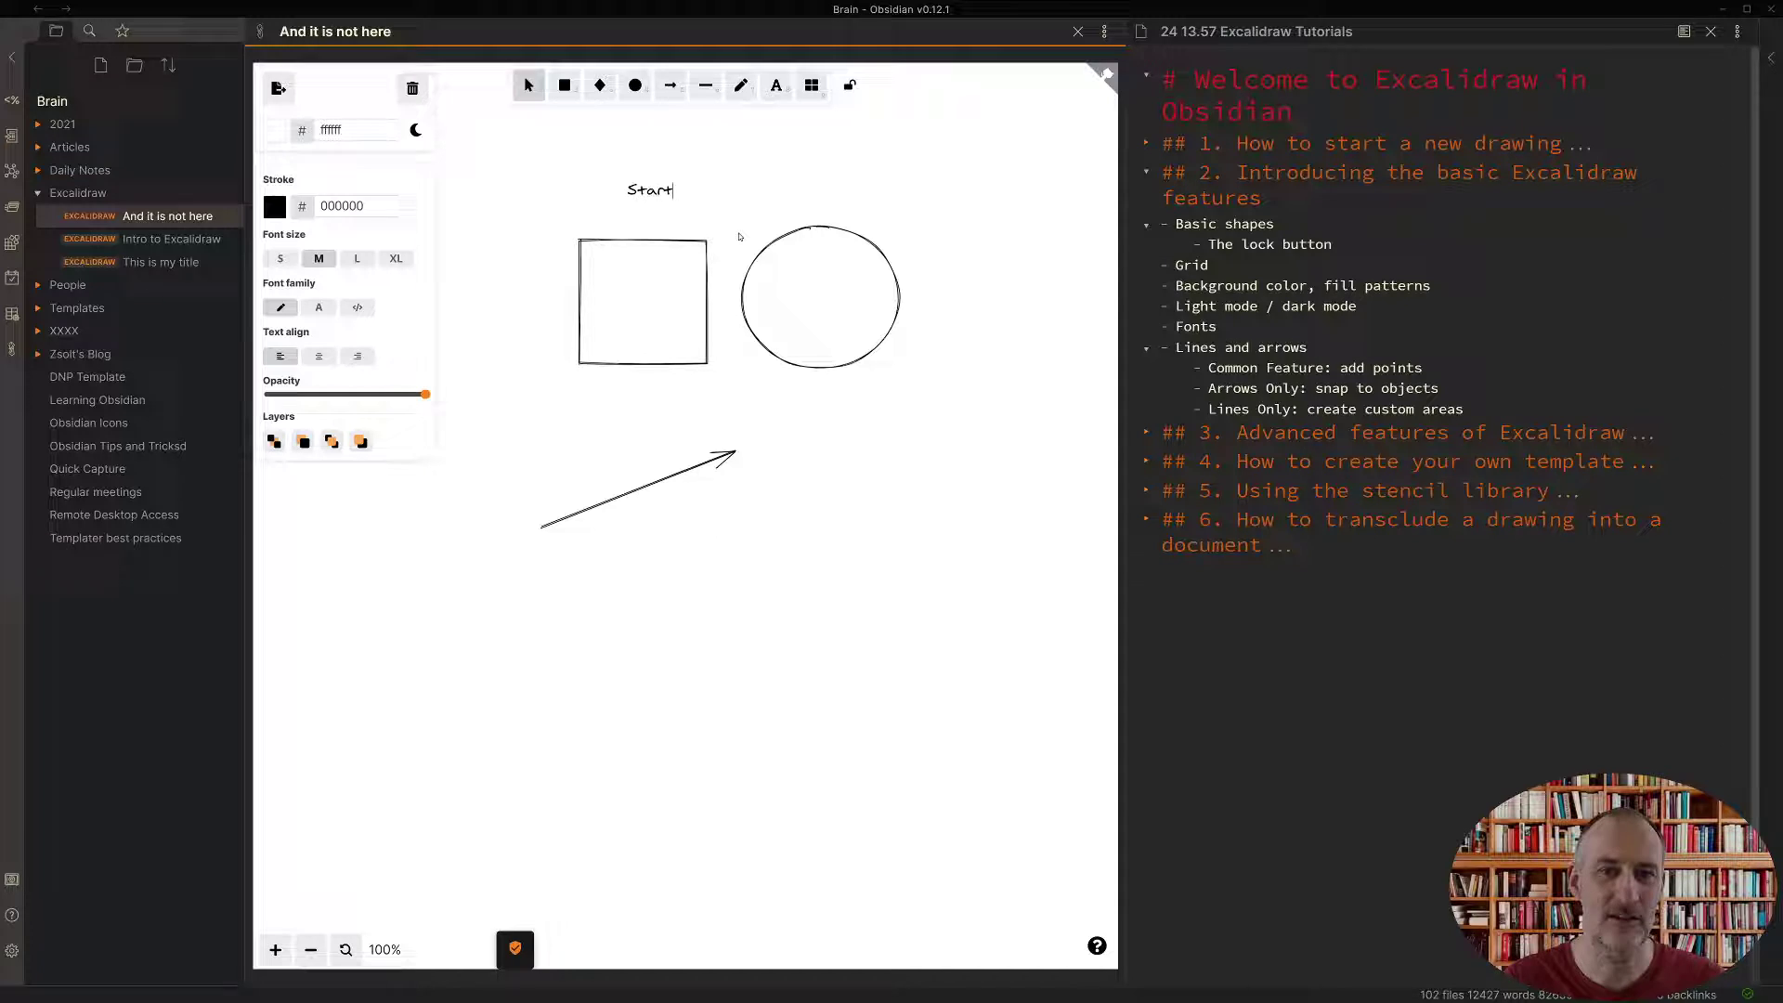
type(" type")
type("ing")
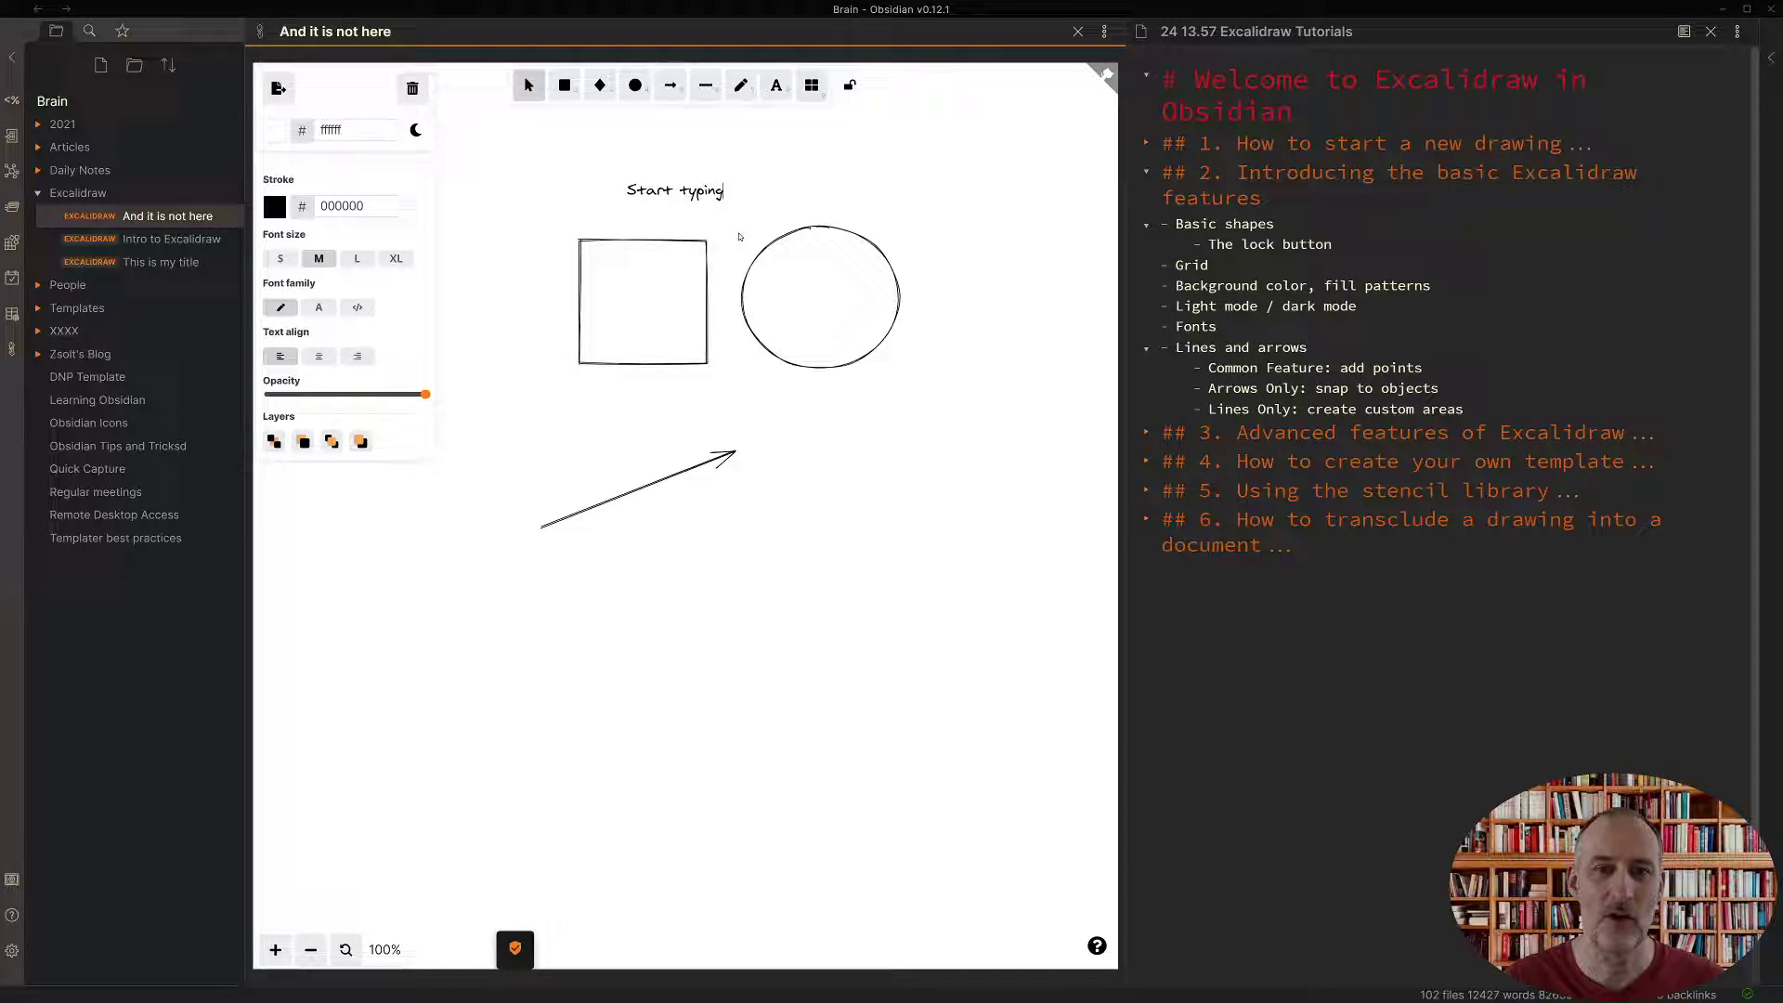
double_click(809, 453)
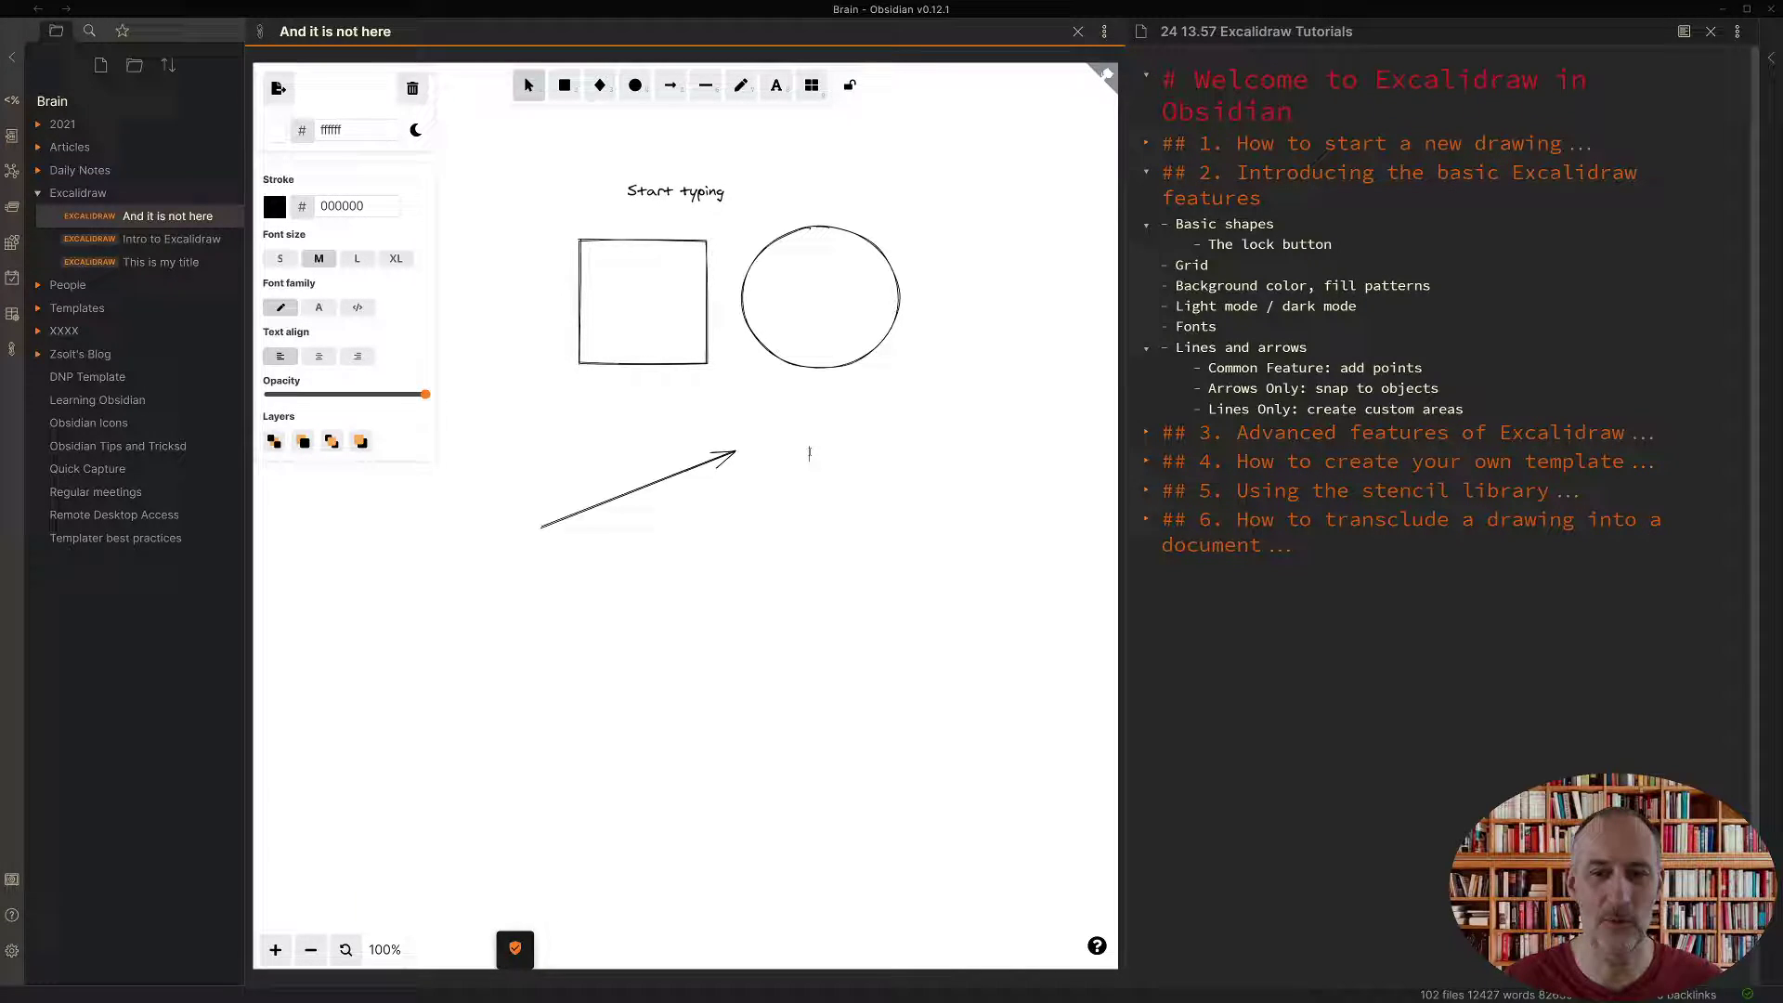
type("And type")
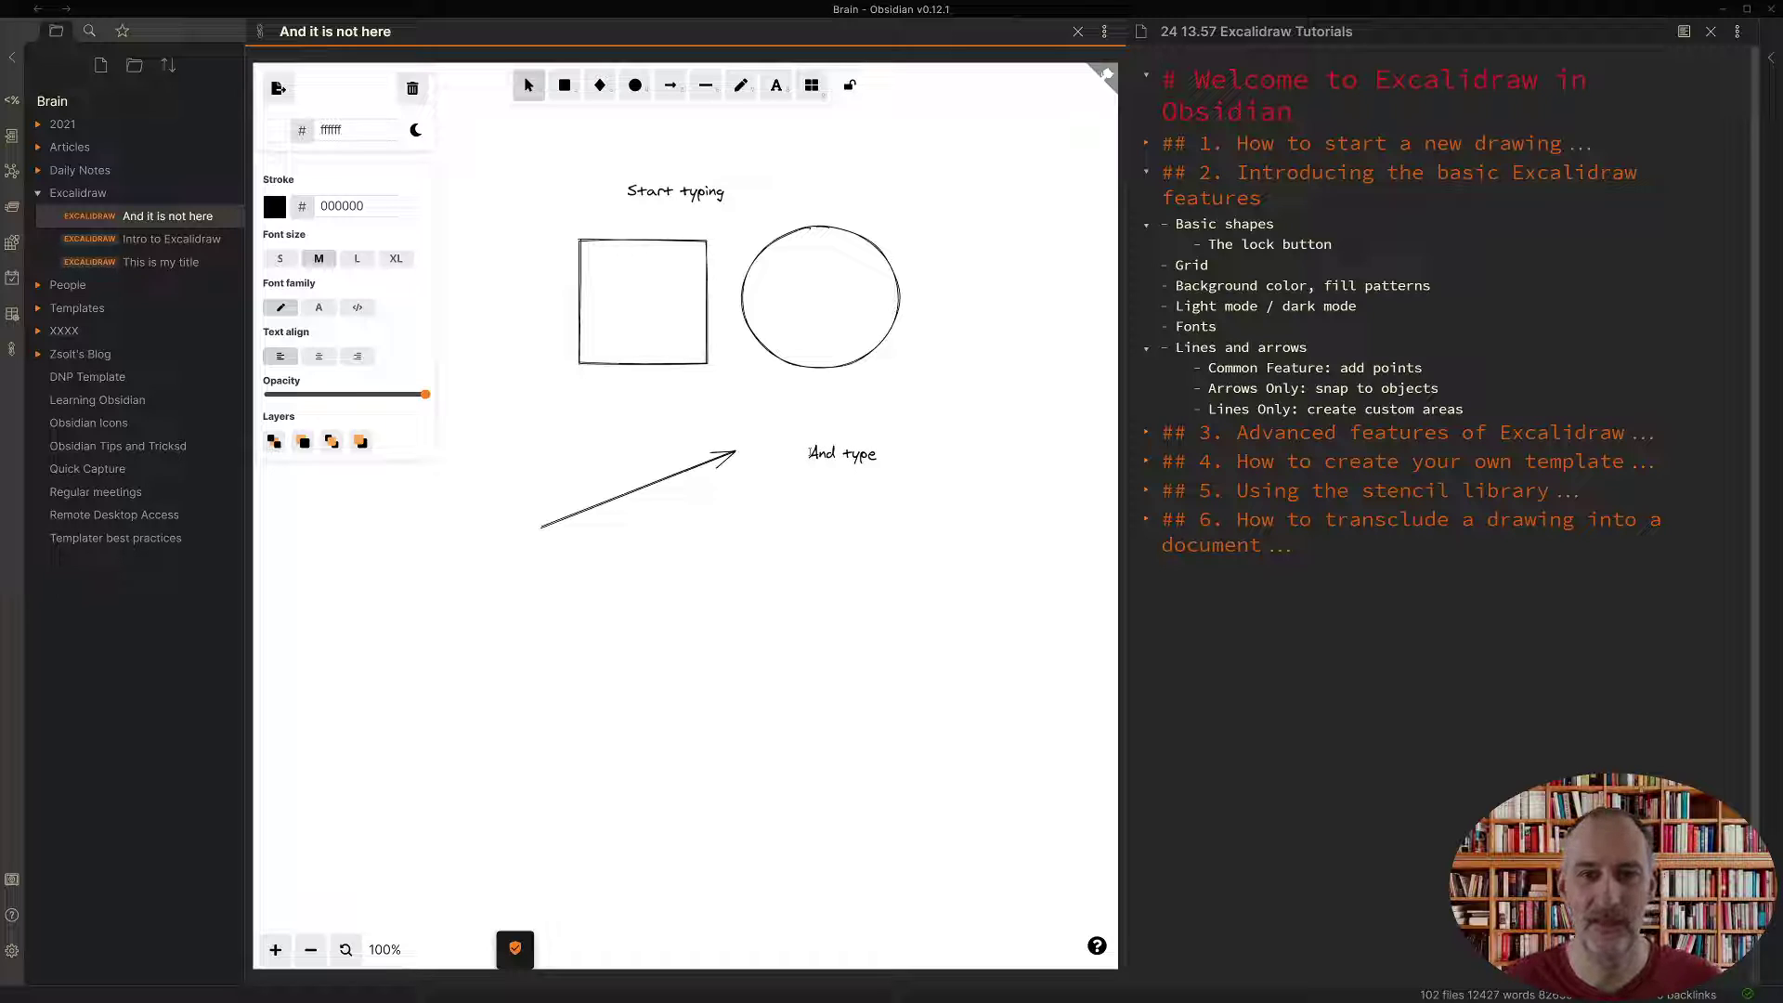
left_click(852, 521)
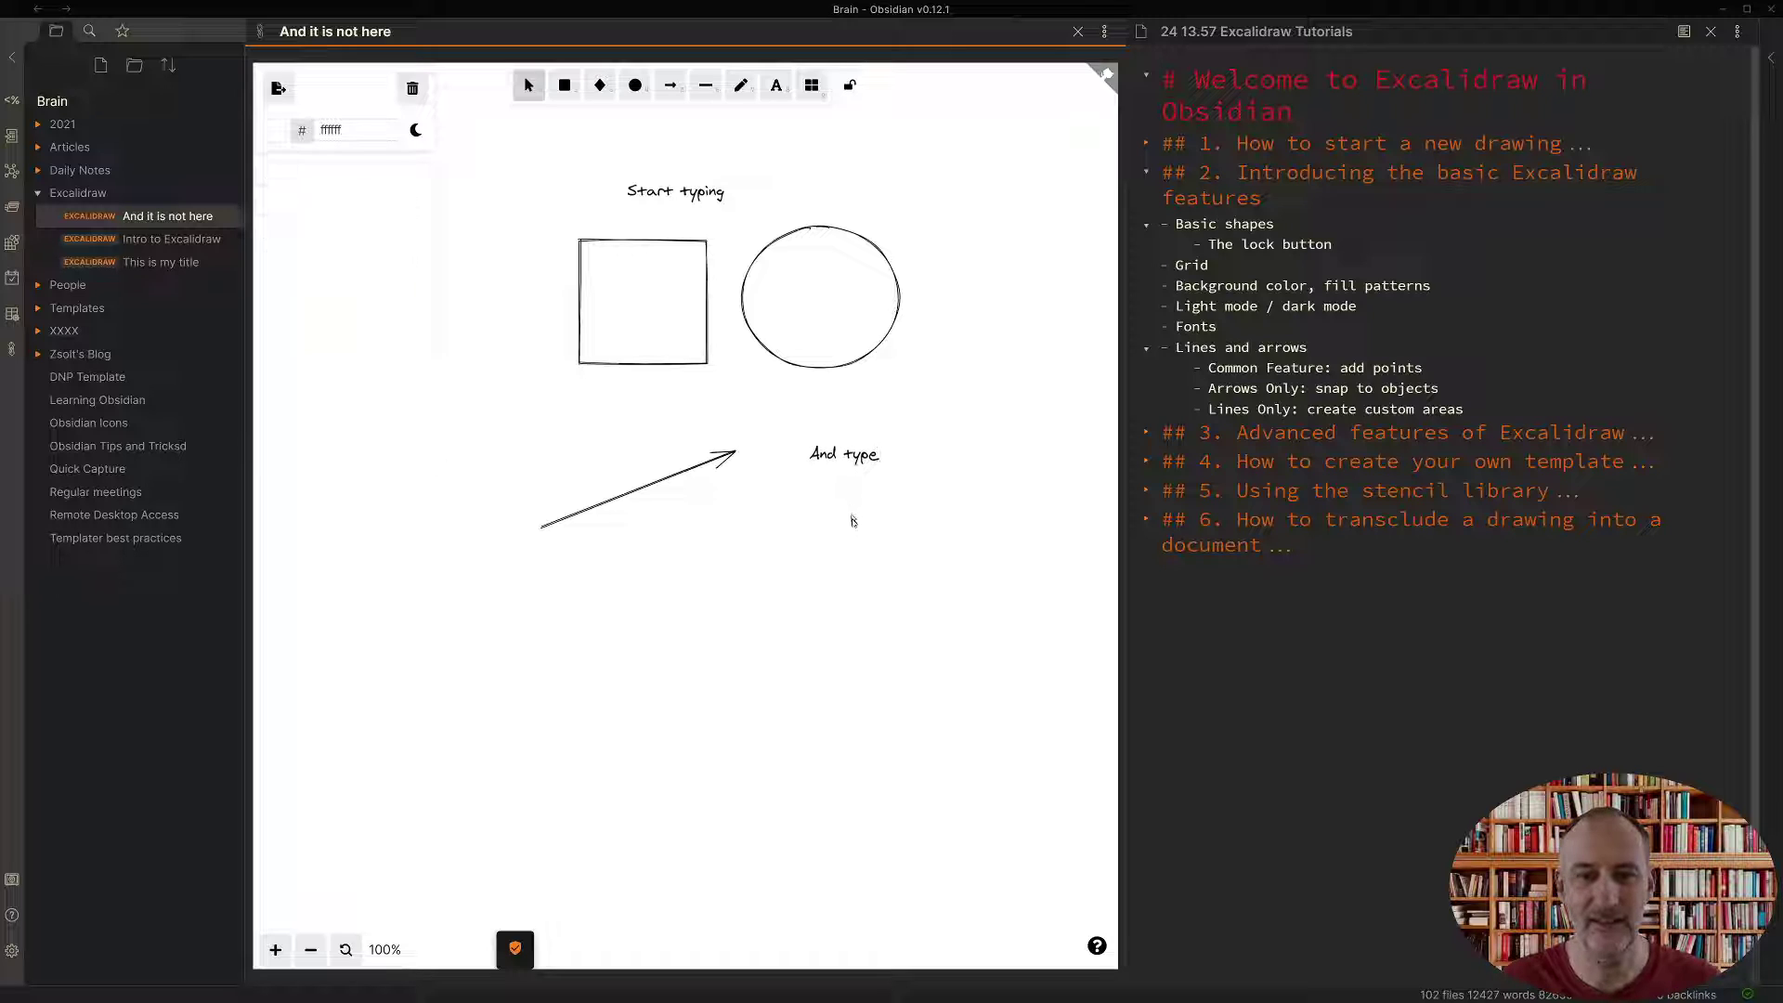
With the tool locked, draw three small rectangles left of and below the large square.
left_click(850, 88)
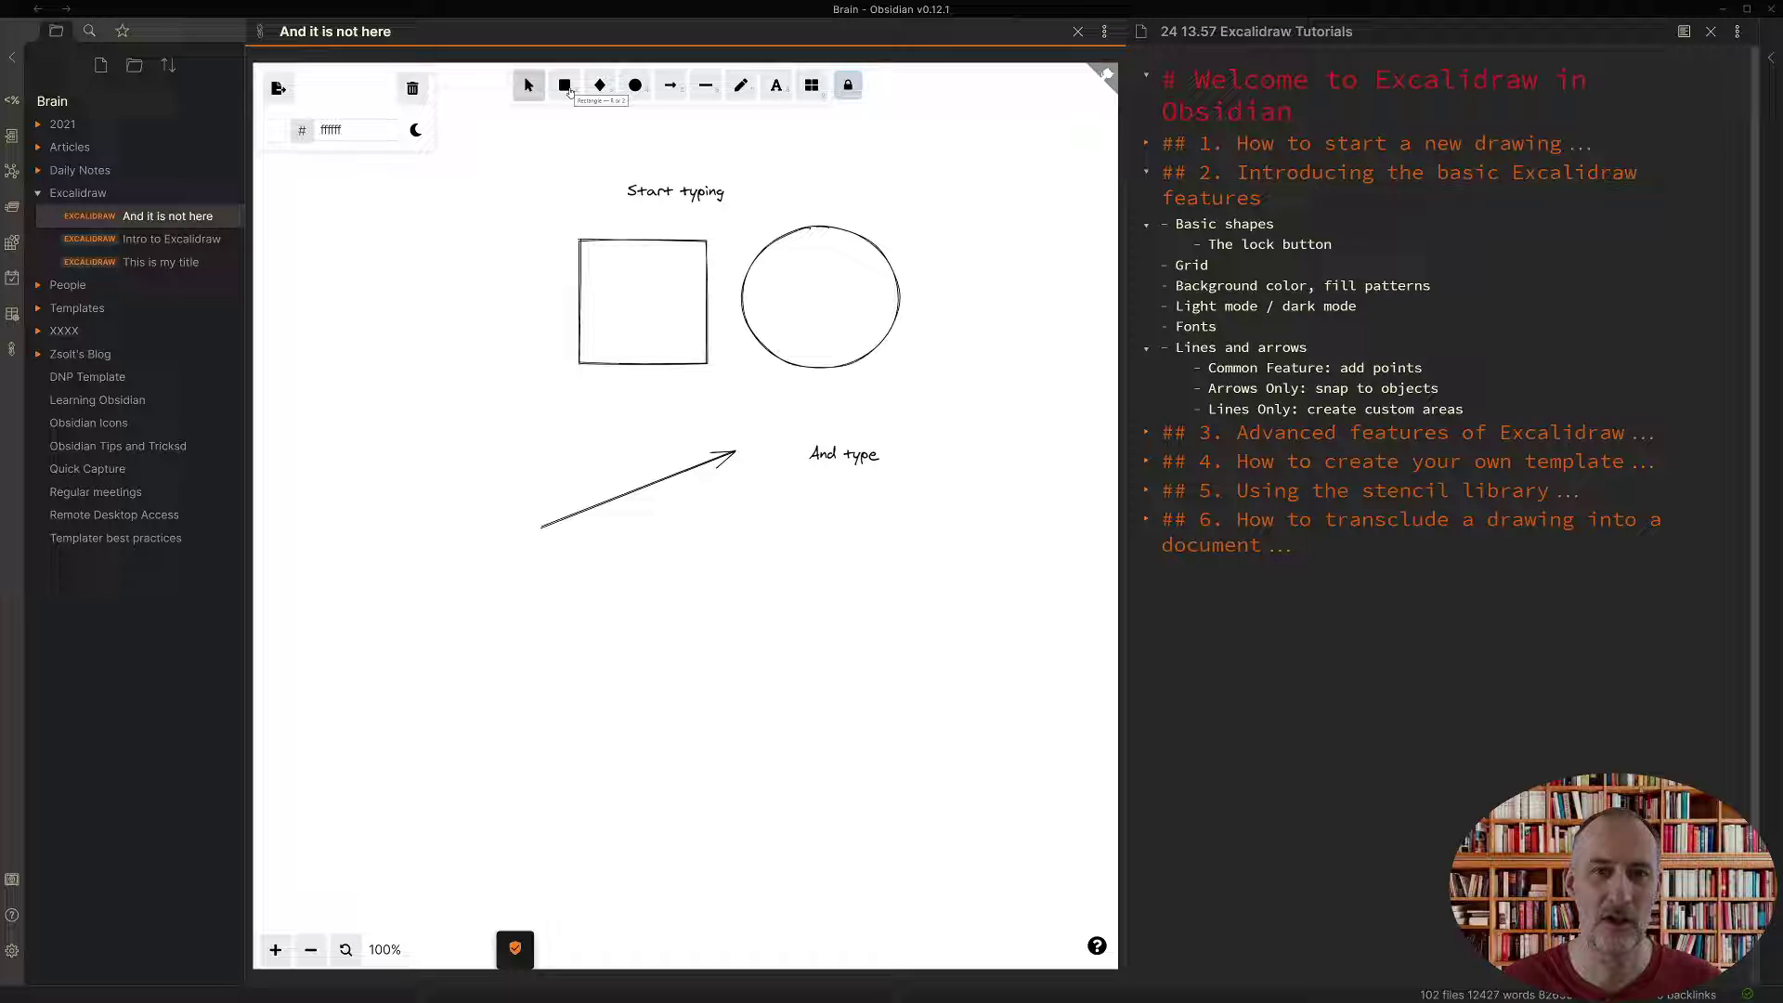
left_click(565, 87)
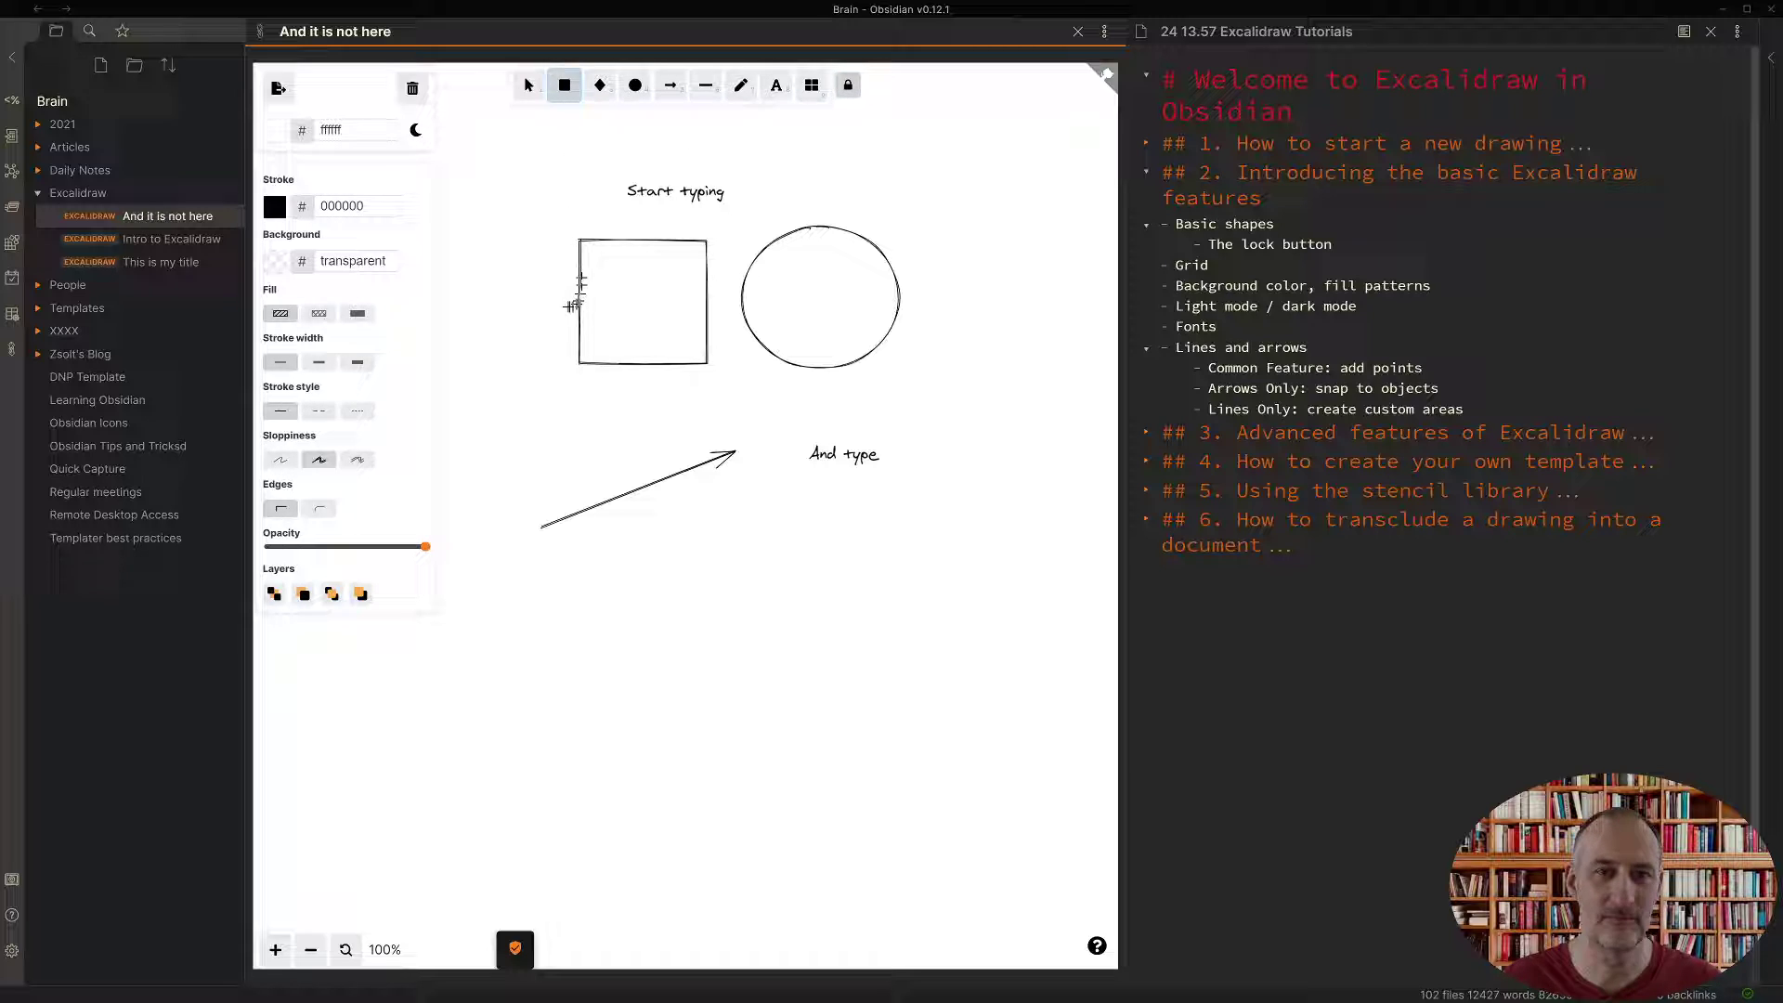
mouse_move(481, 250)
left_mouse_down()
mouse_move(519, 277)
mouse_move(548, 429)
mouse_move(596, 458)
left_mouse_up()
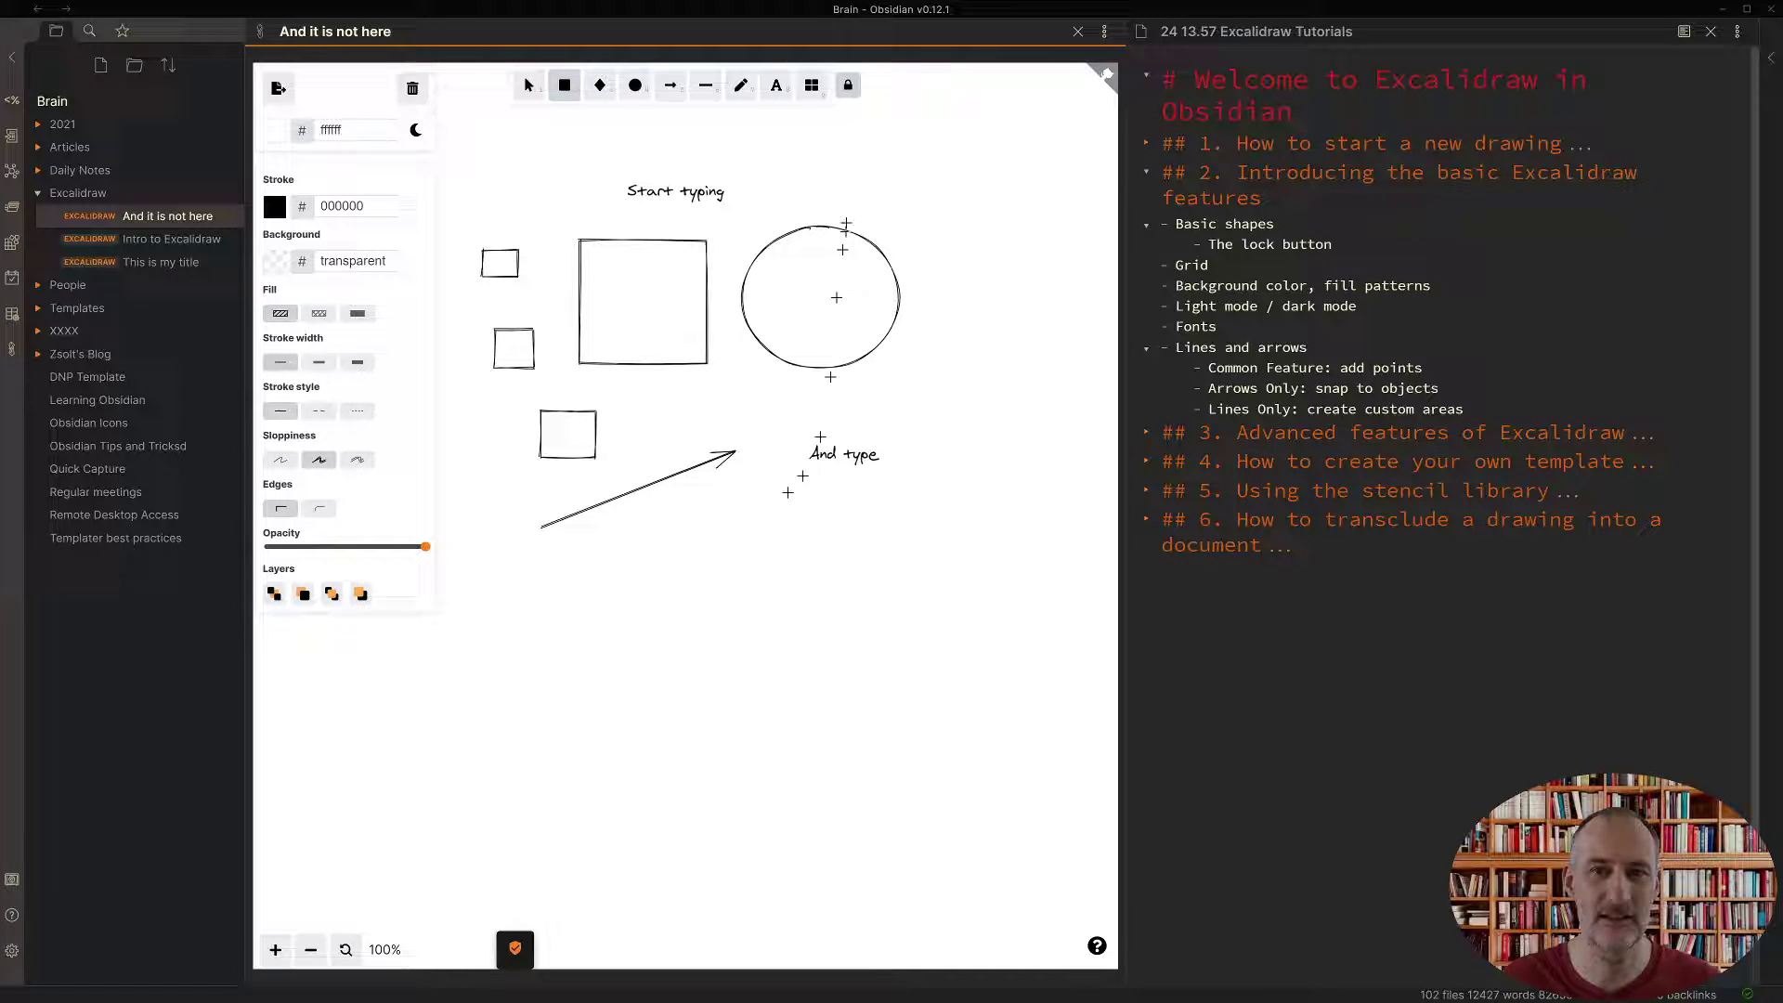
left_click(535, 90)
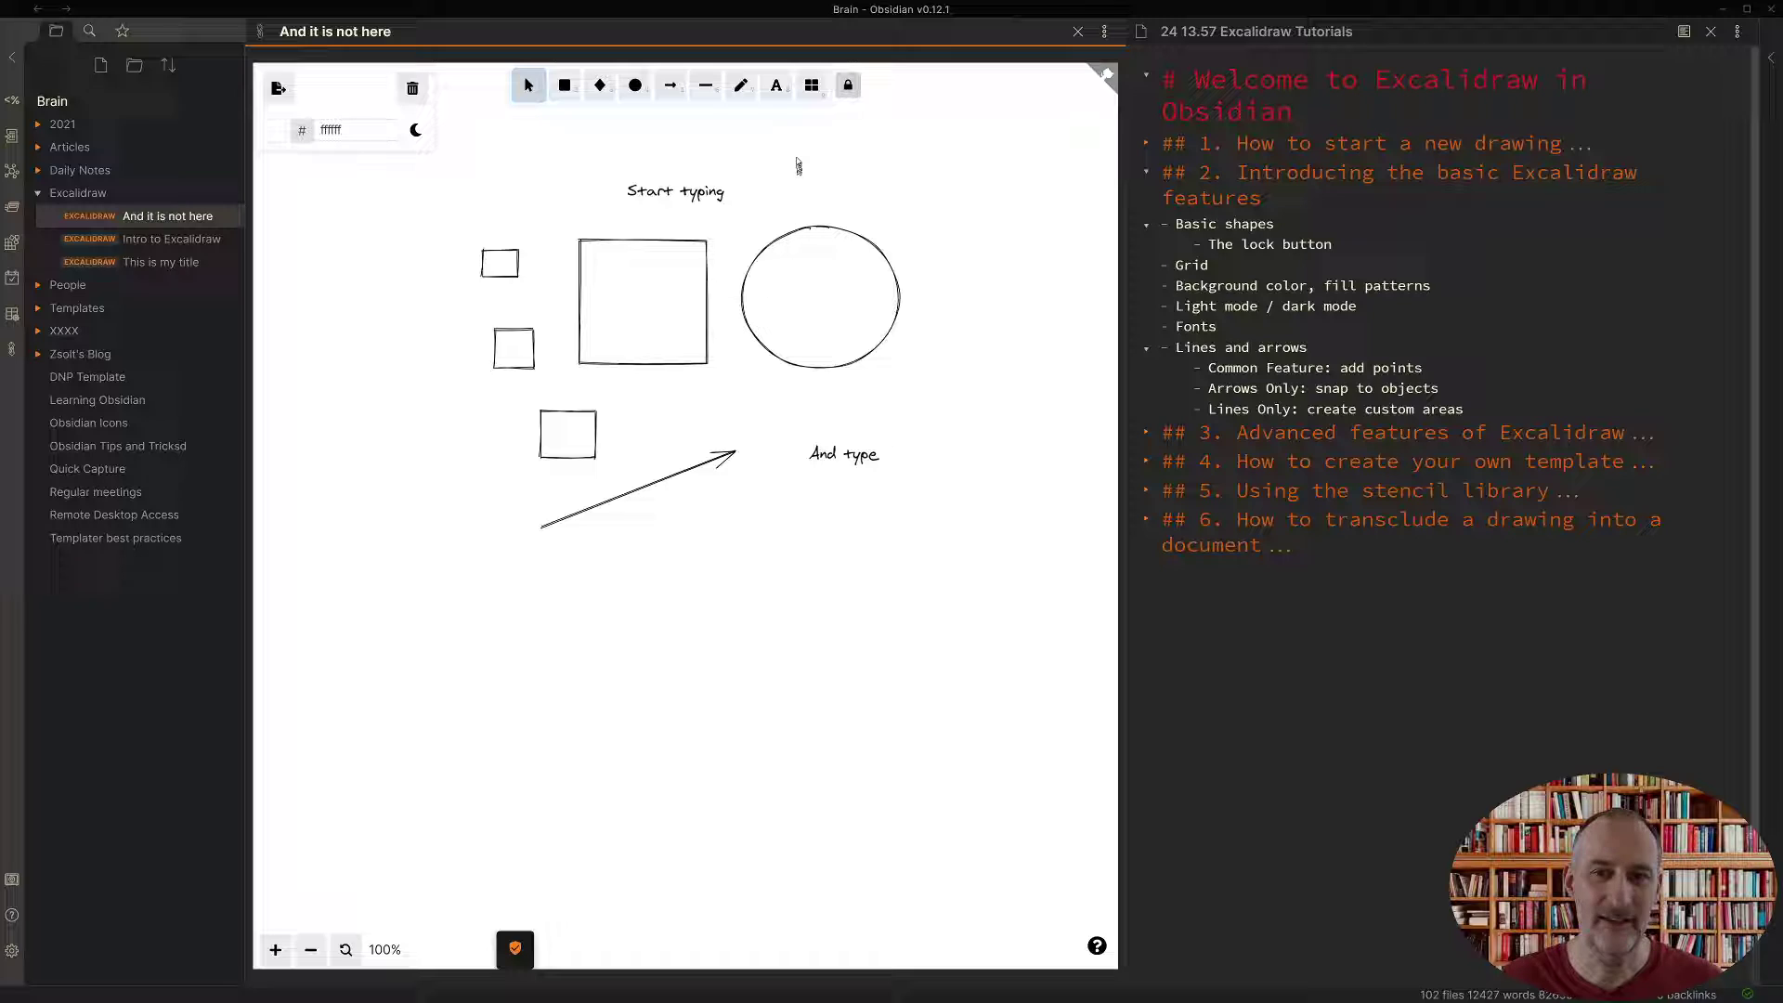
Turn on the canvas grid, then move and enlarge the large square to fit it.
right_click(548, 161)
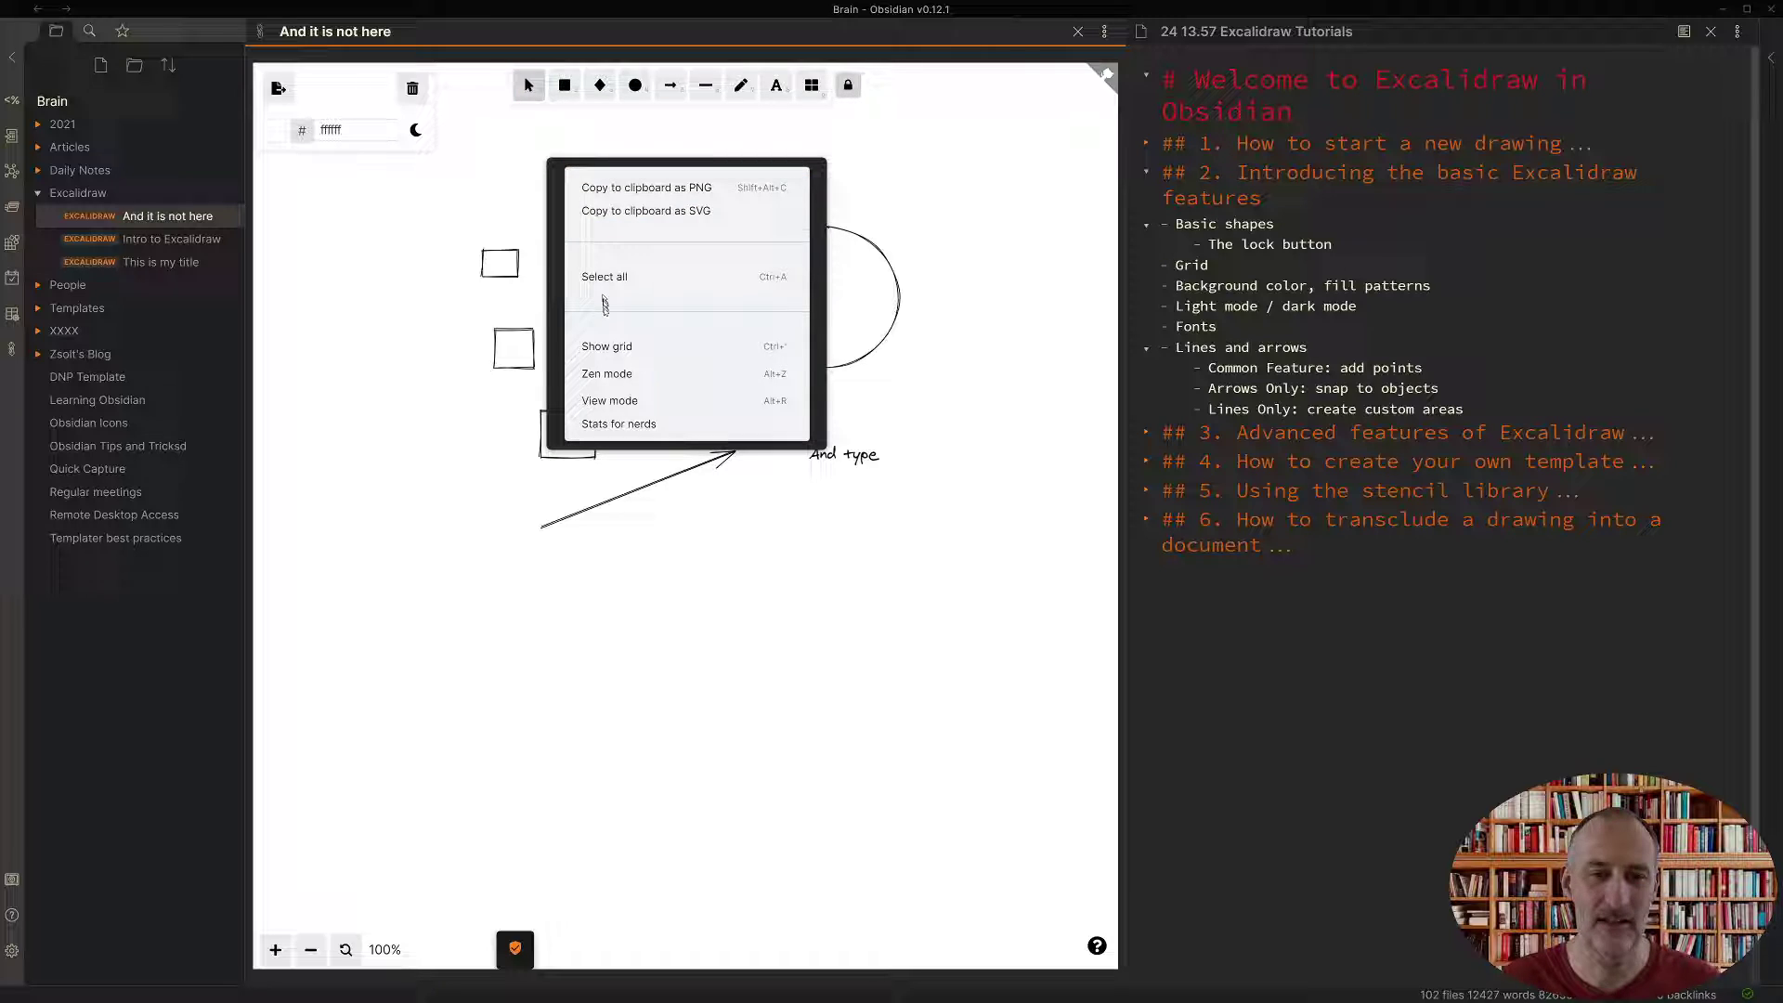
left_click(613, 352)
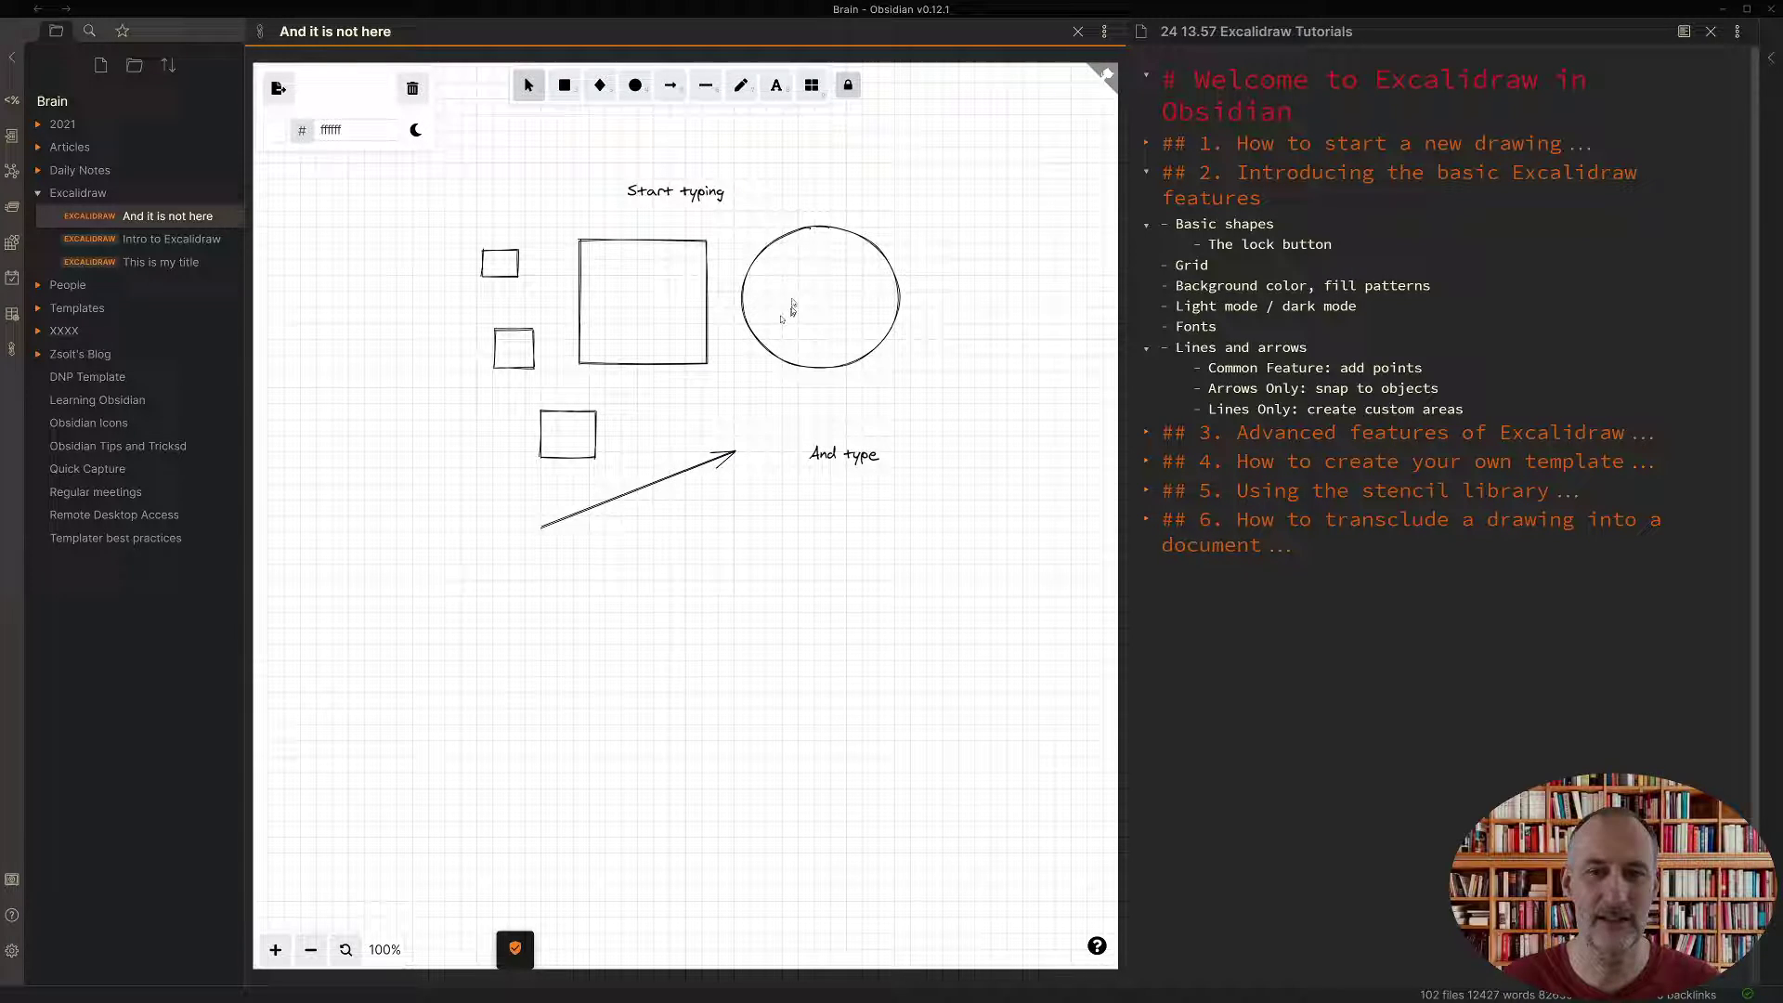
left_click(600, 237)
left_click_drag(599, 238, 584, 206)
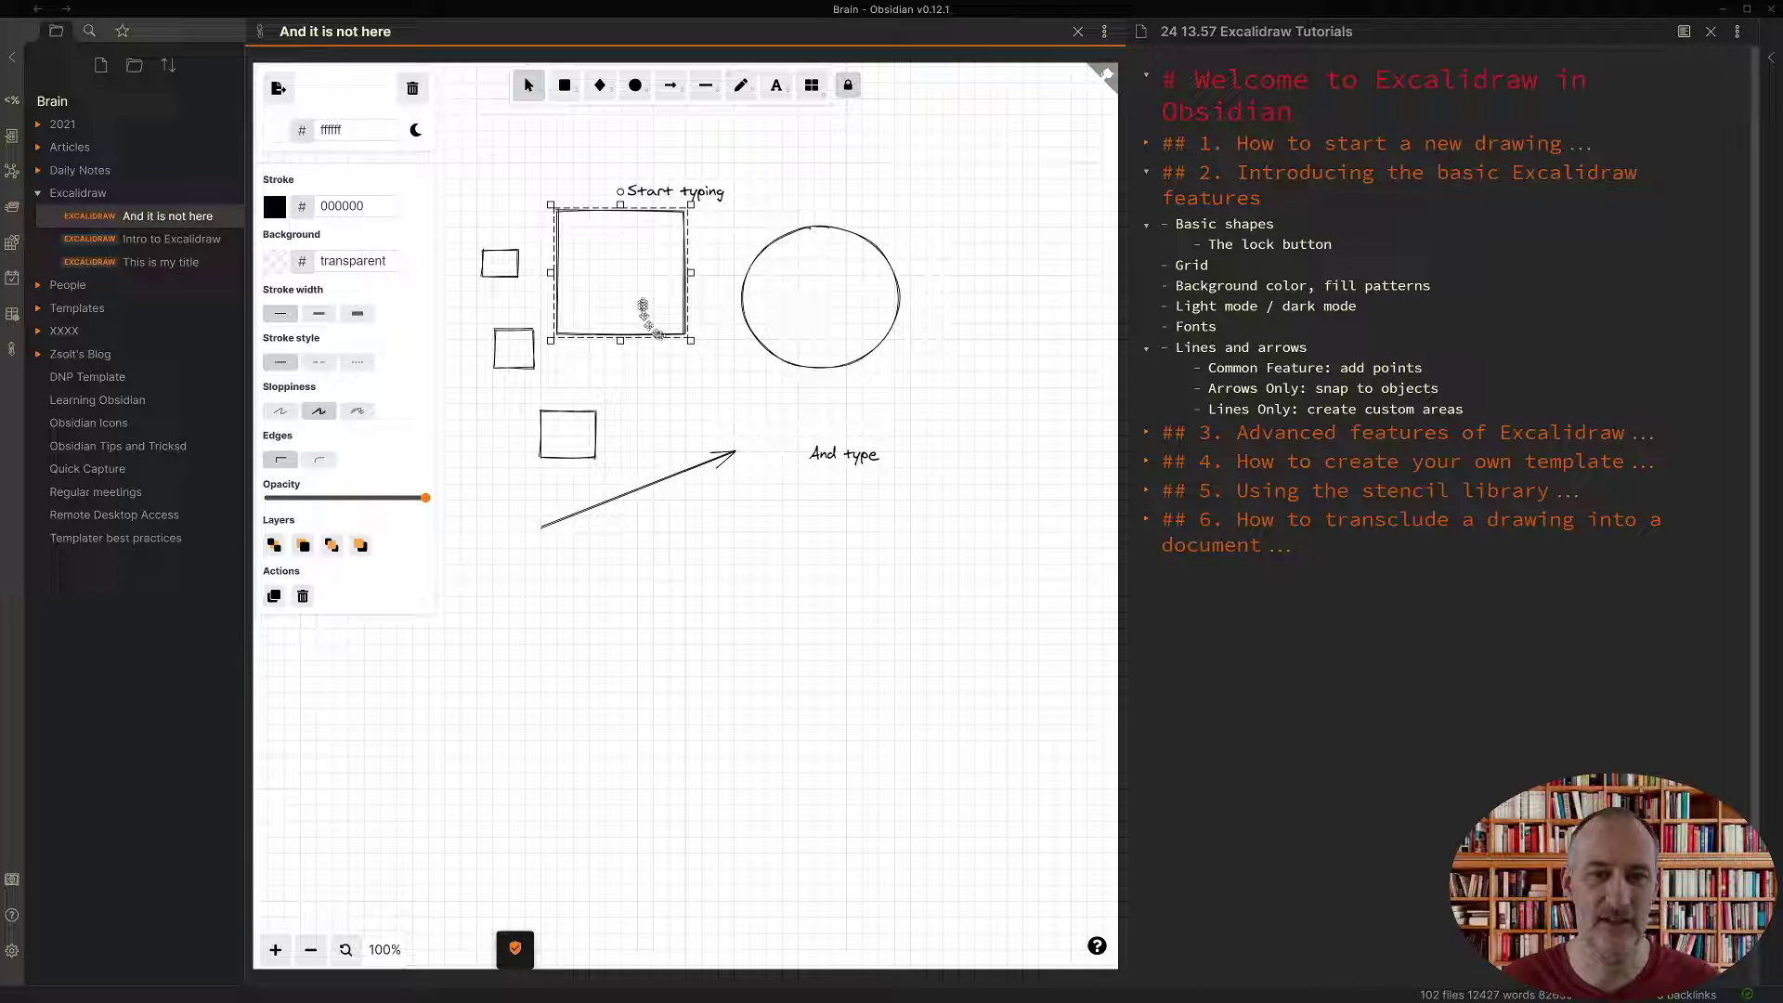
mouse_move(691, 340)
left_mouse_down()
mouse_move(661, 321)
mouse_move(710, 359)
left_mouse_up()
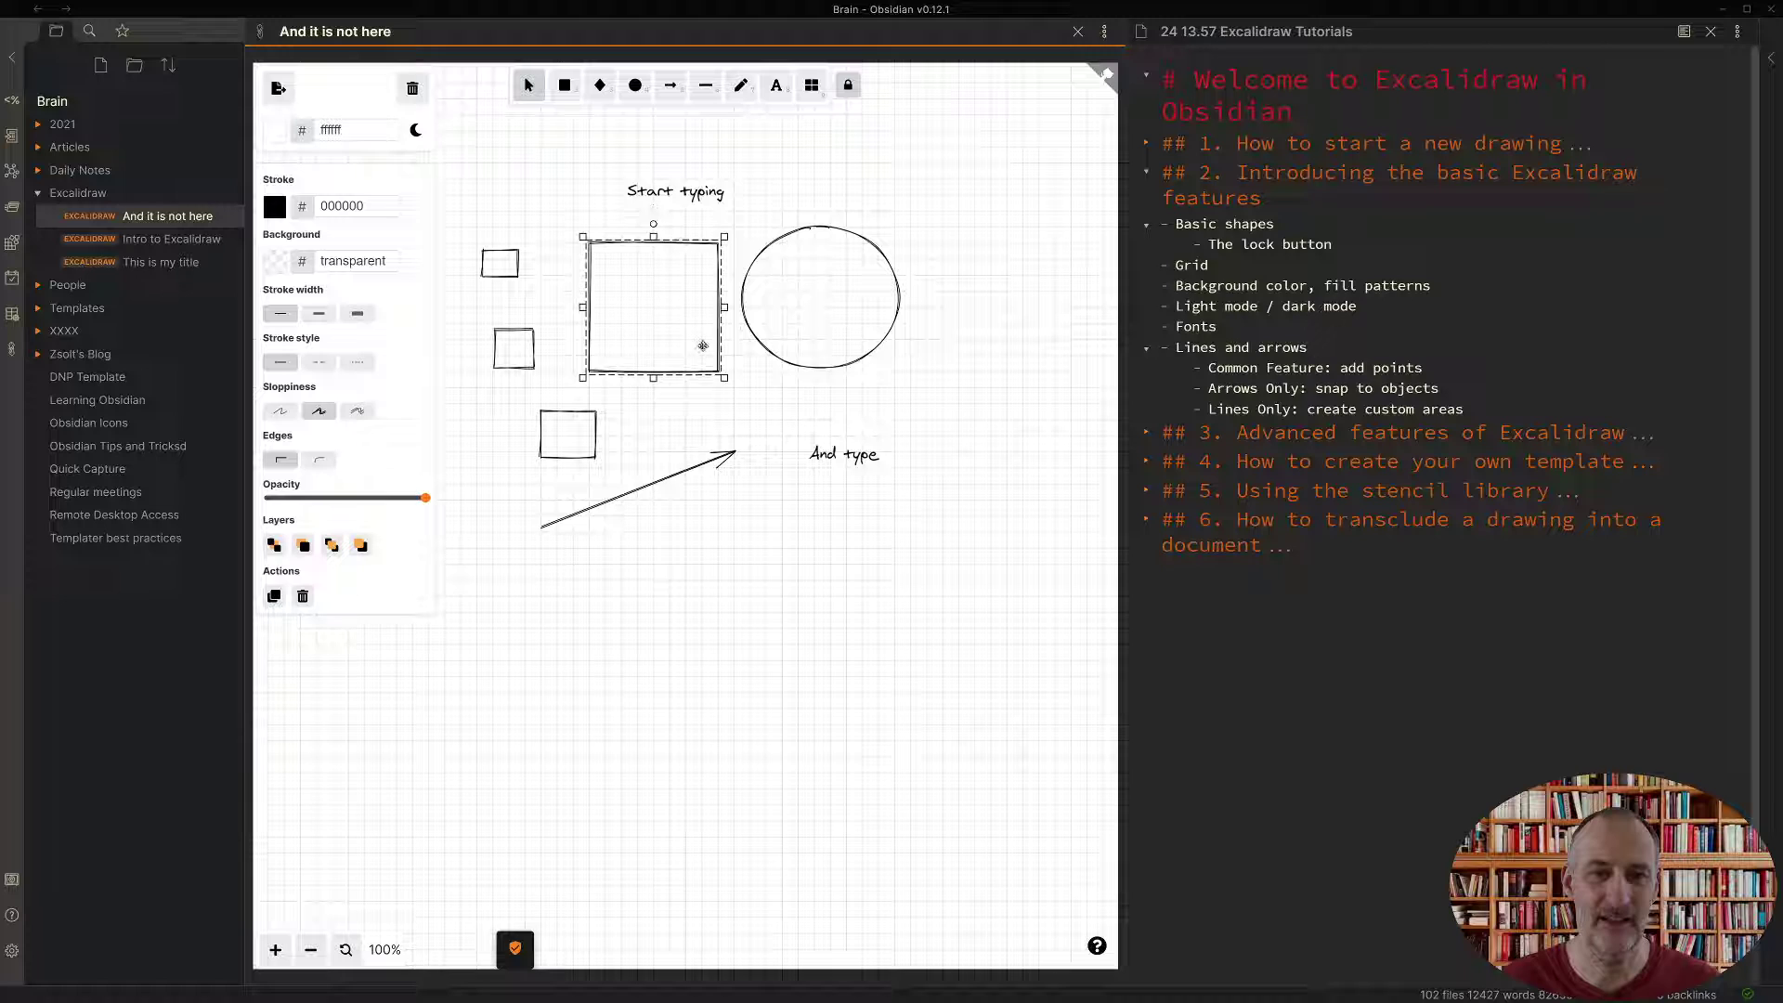
Shrink the ellipse into a smaller, near-perfect circle.
left_click(743, 277)
left_click_drag(821, 221, 822, 238)
left_click_drag(906, 305, 864, 331)
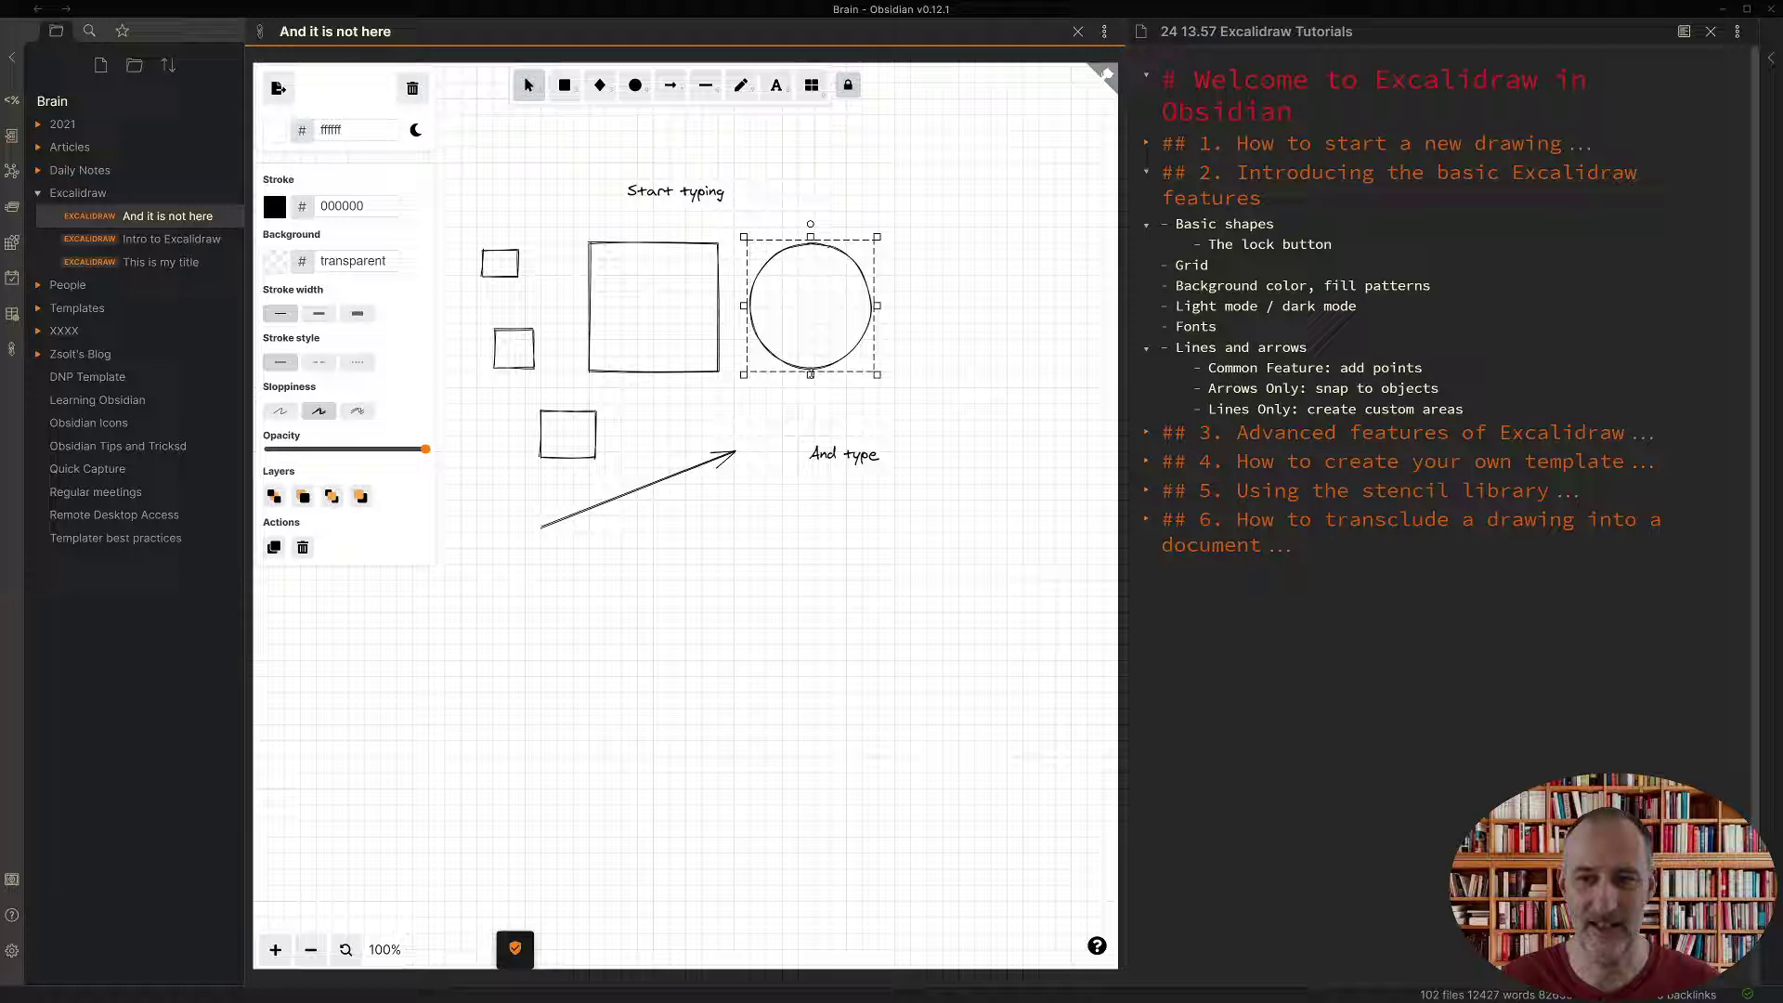
Give the large square a red fa5252 background colour.
left_click(627, 246)
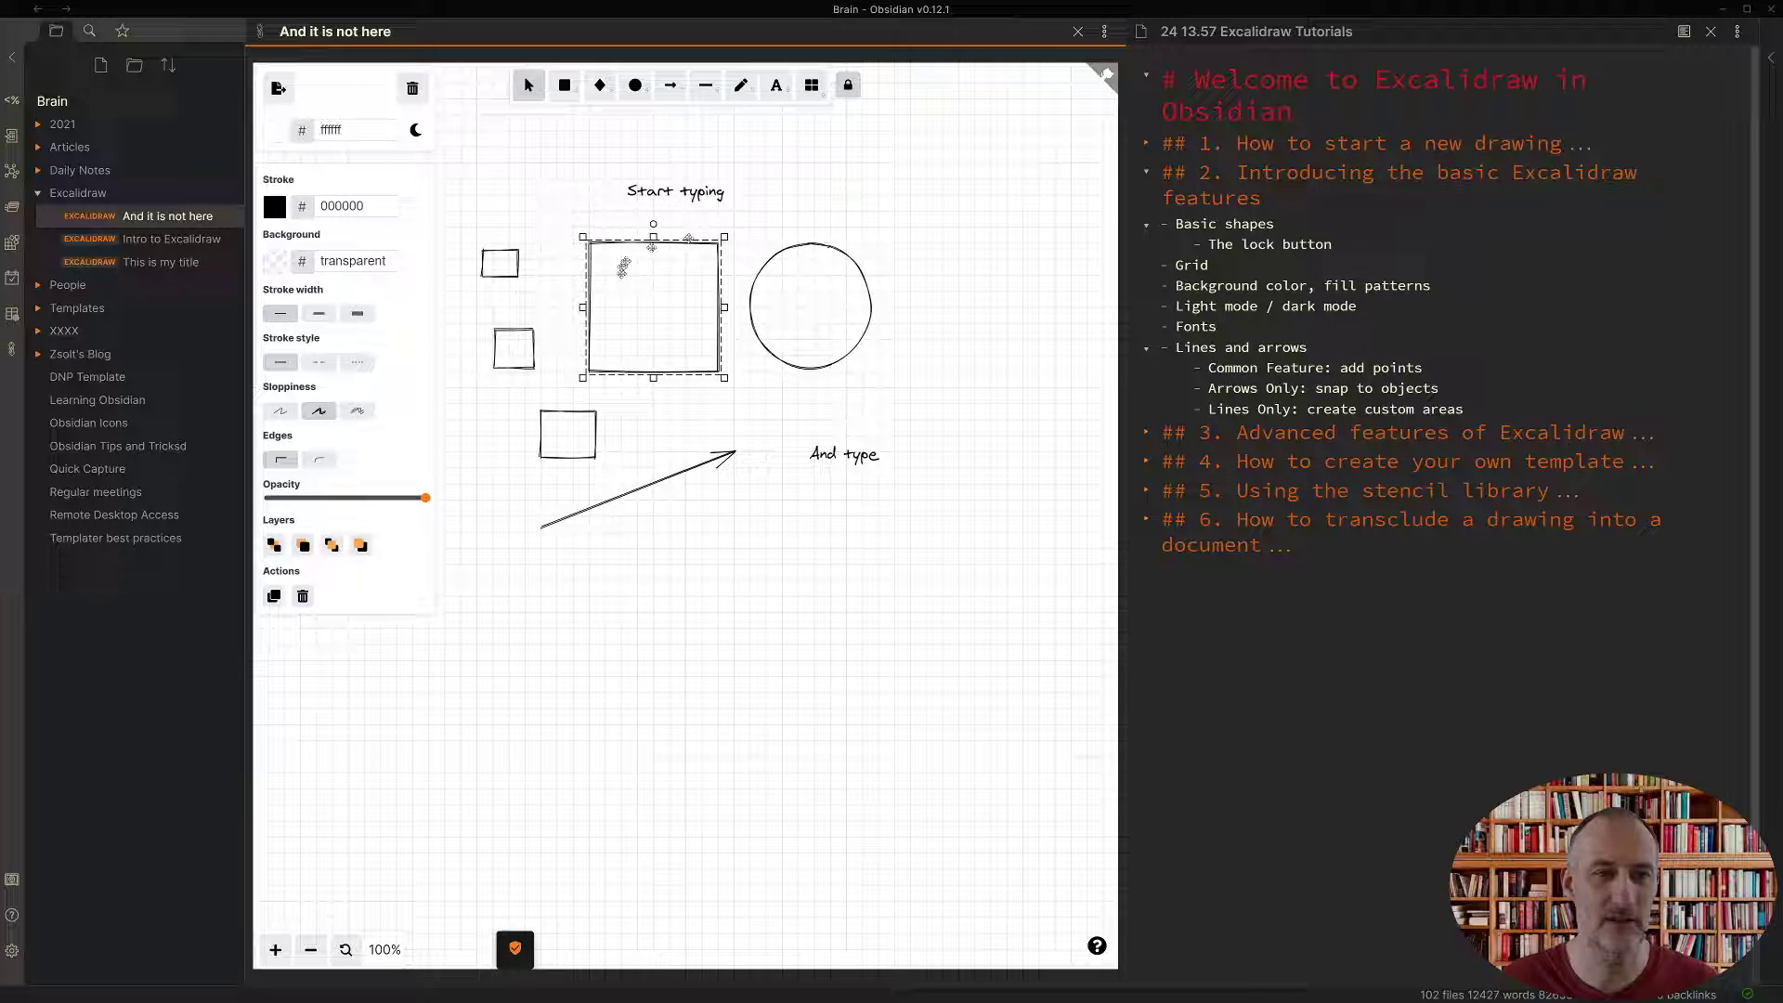
left_click(276, 264)
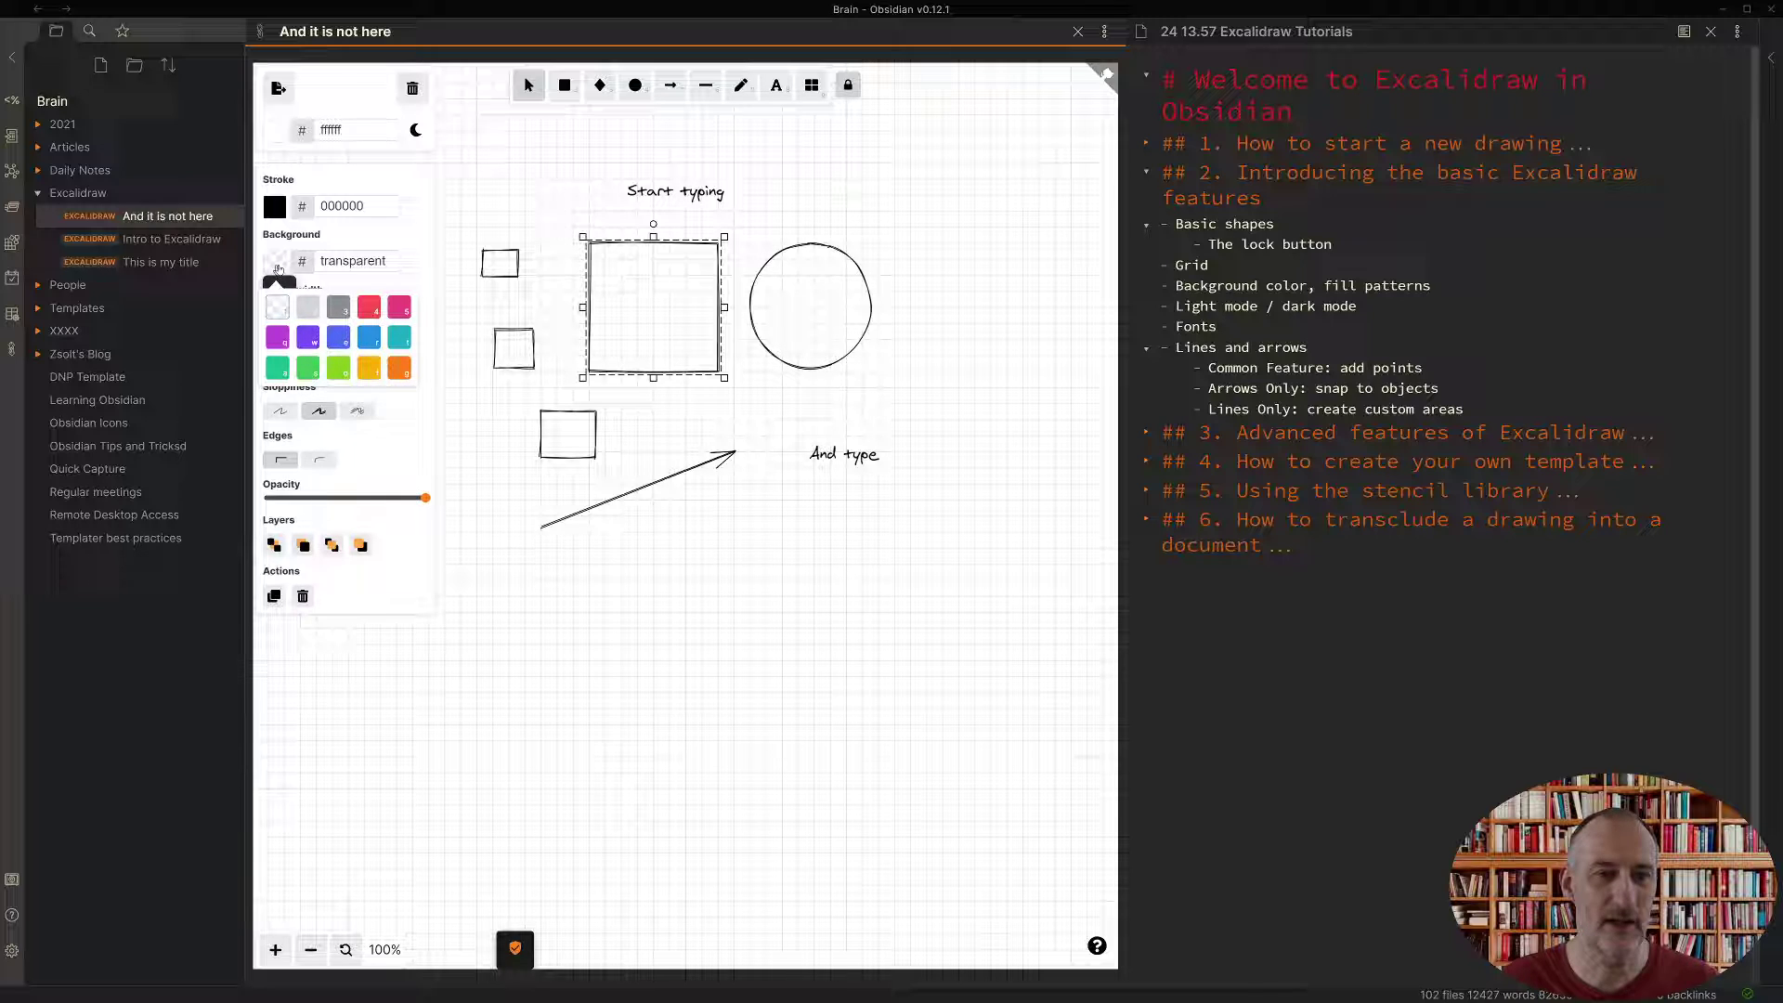
left_click(369, 307)
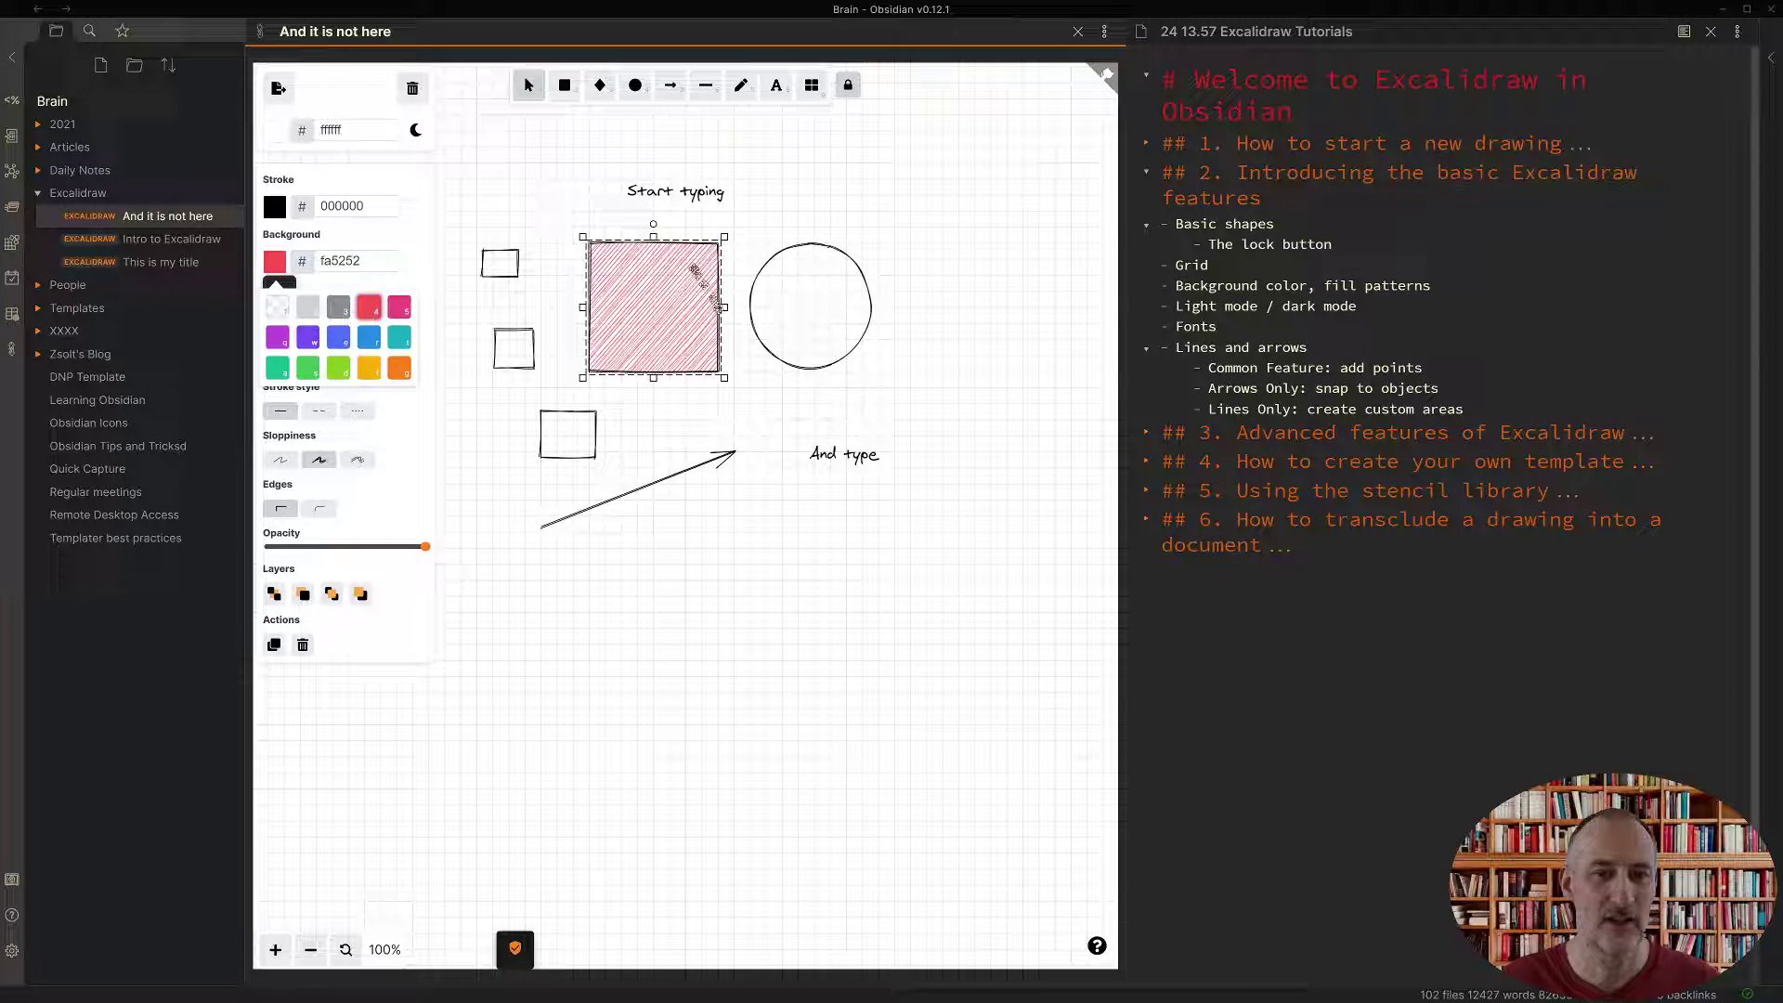
left_click(672, 331)
left_click(672, 330)
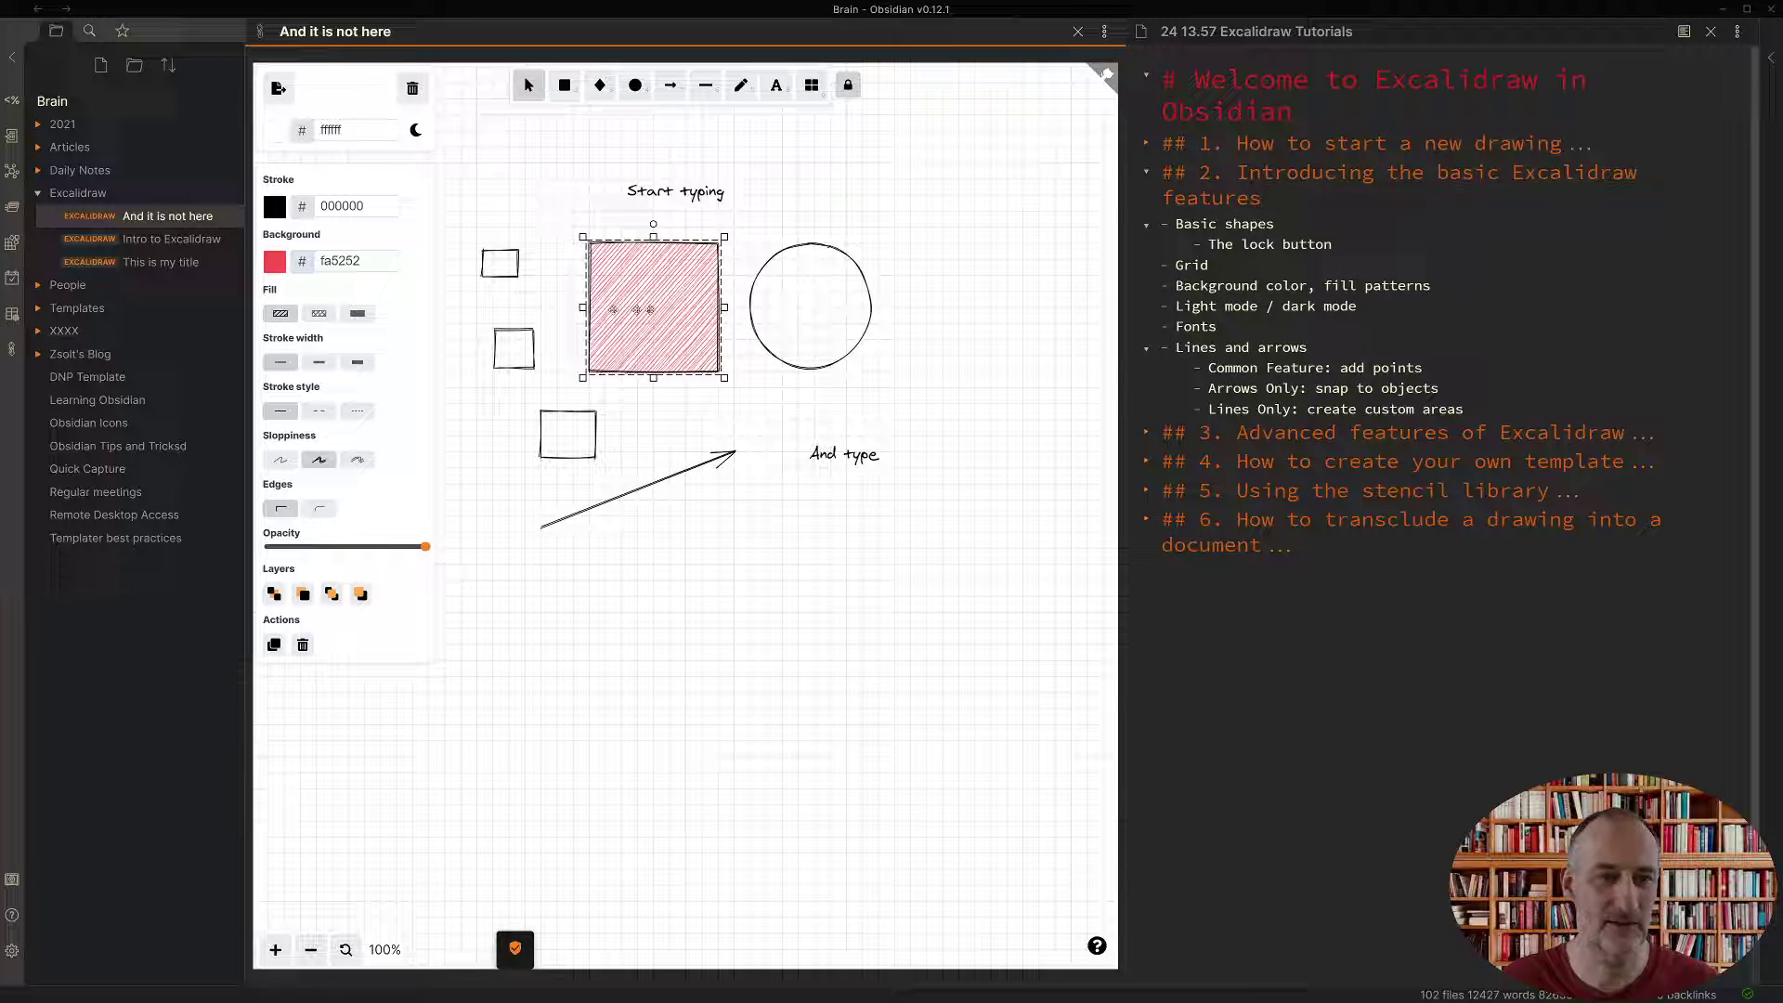
Try cross-hatch and solid fills, then settle on the diagonal hachure fill.
left_click(318, 314)
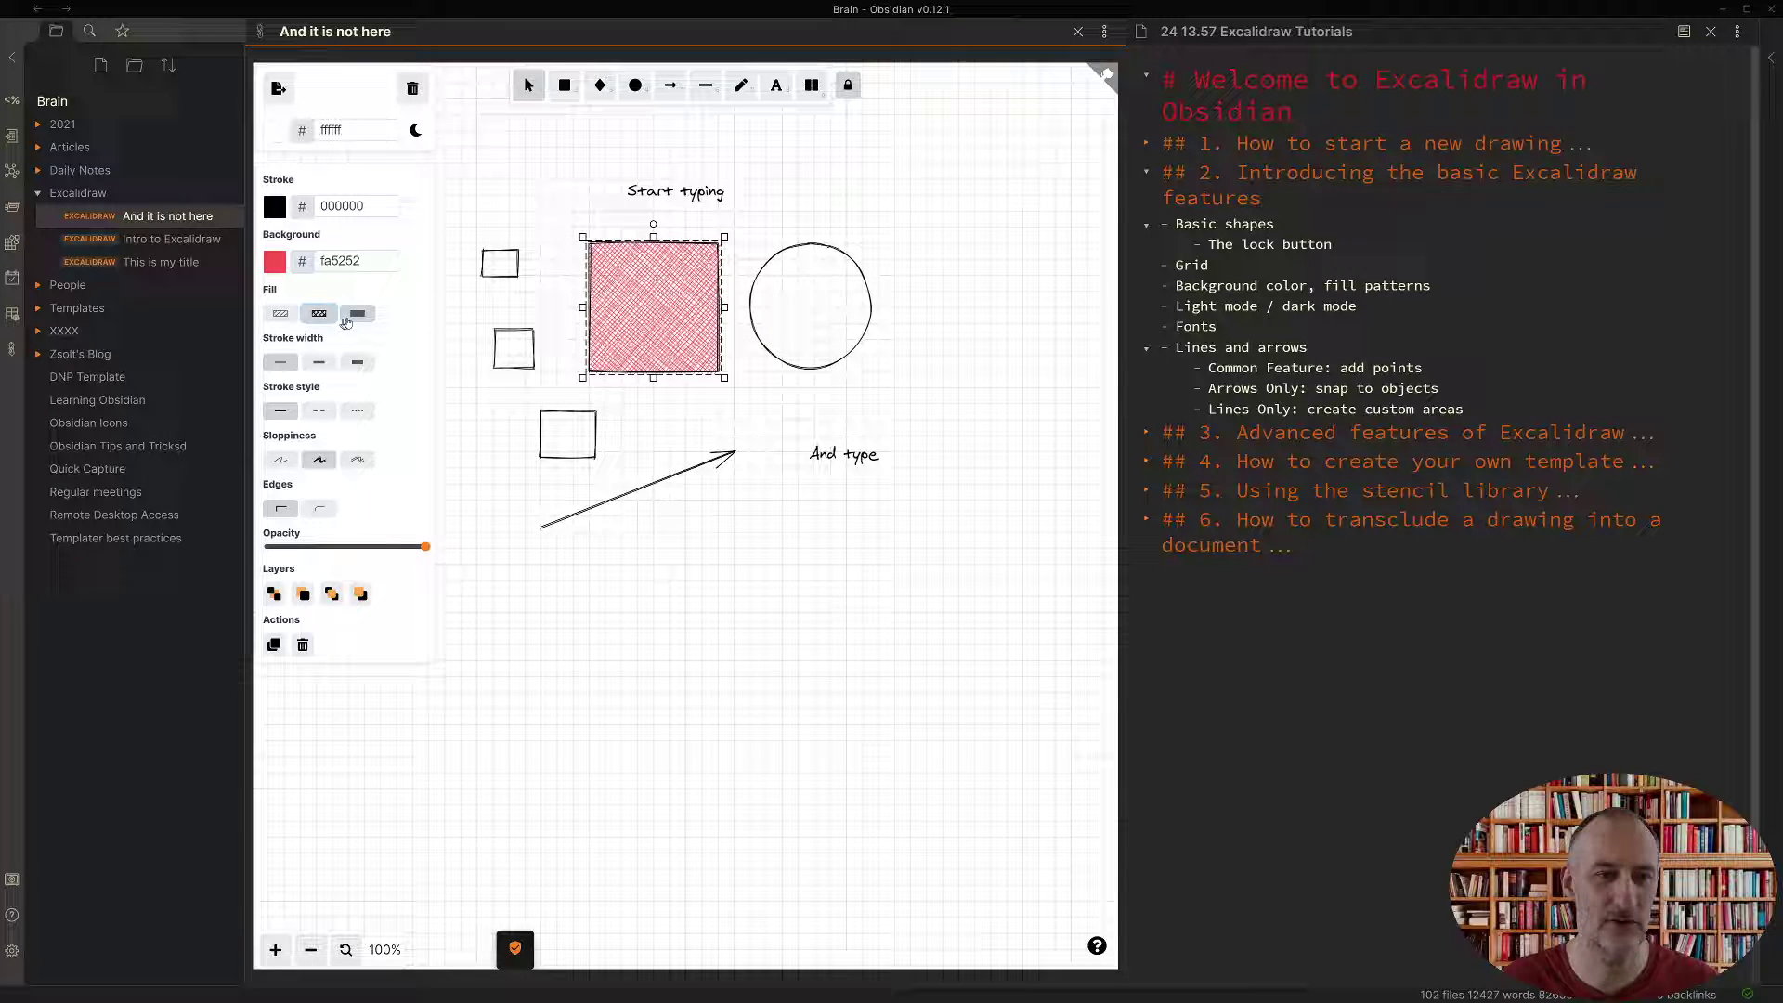
left_click(357, 314)
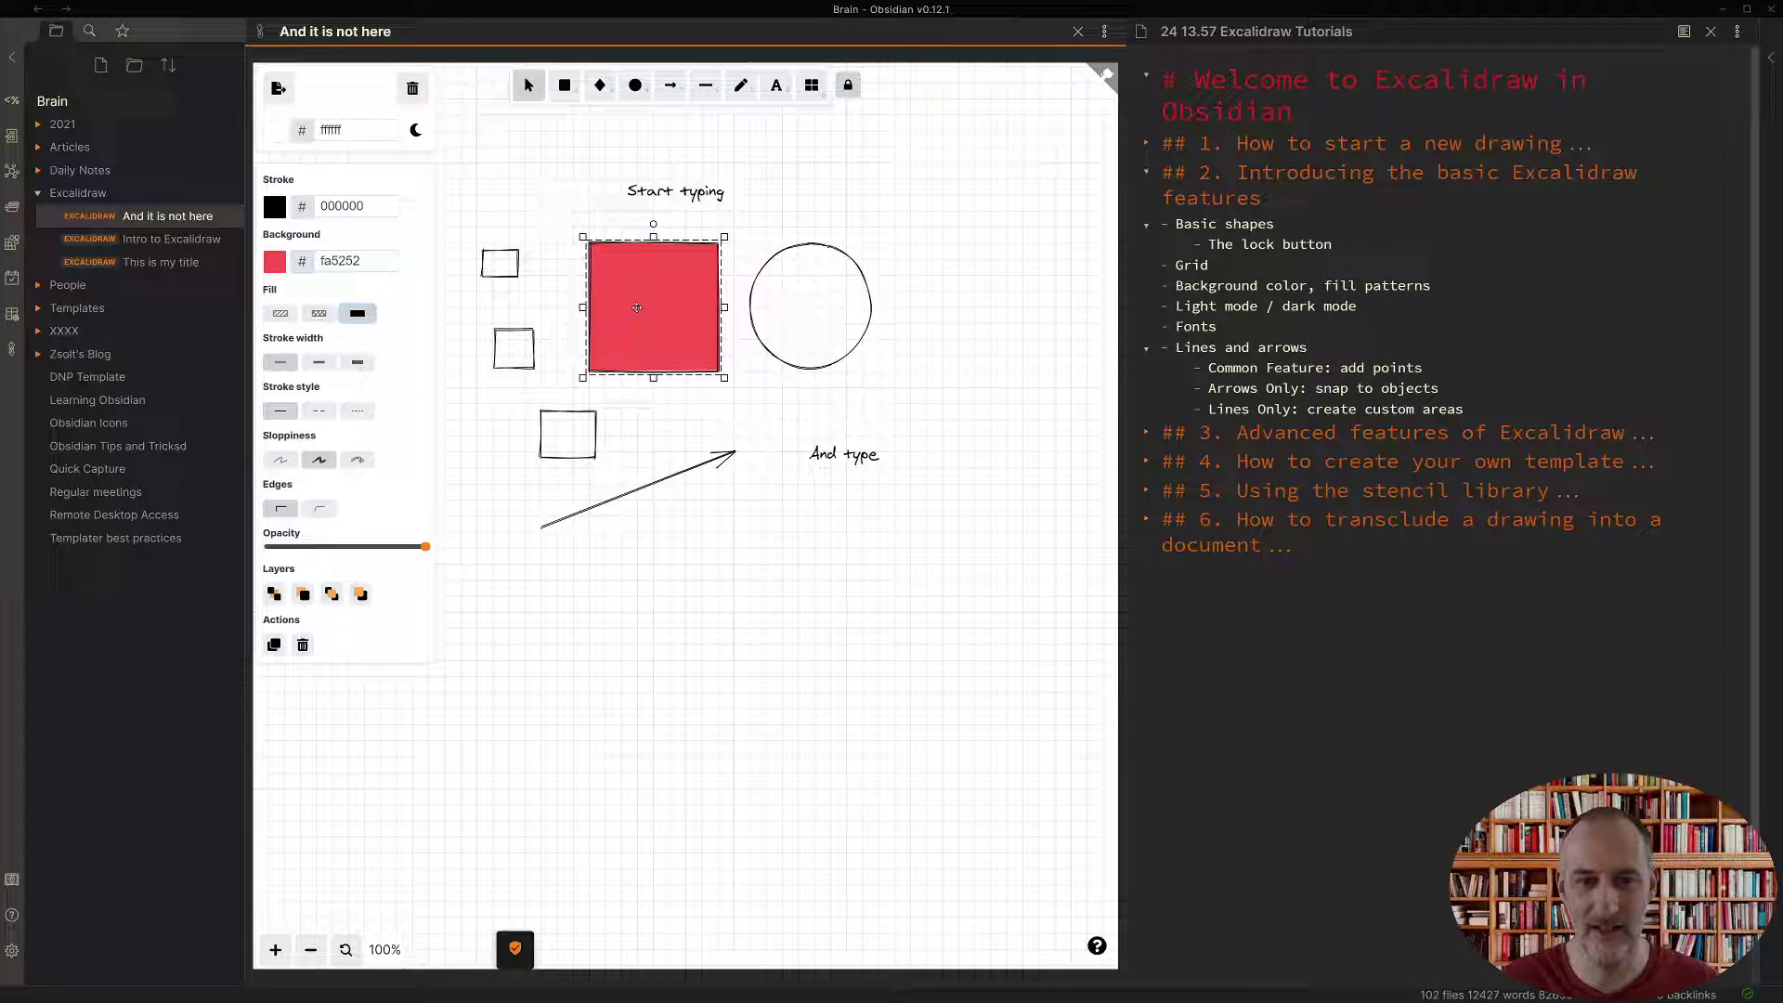
left_click(319, 313)
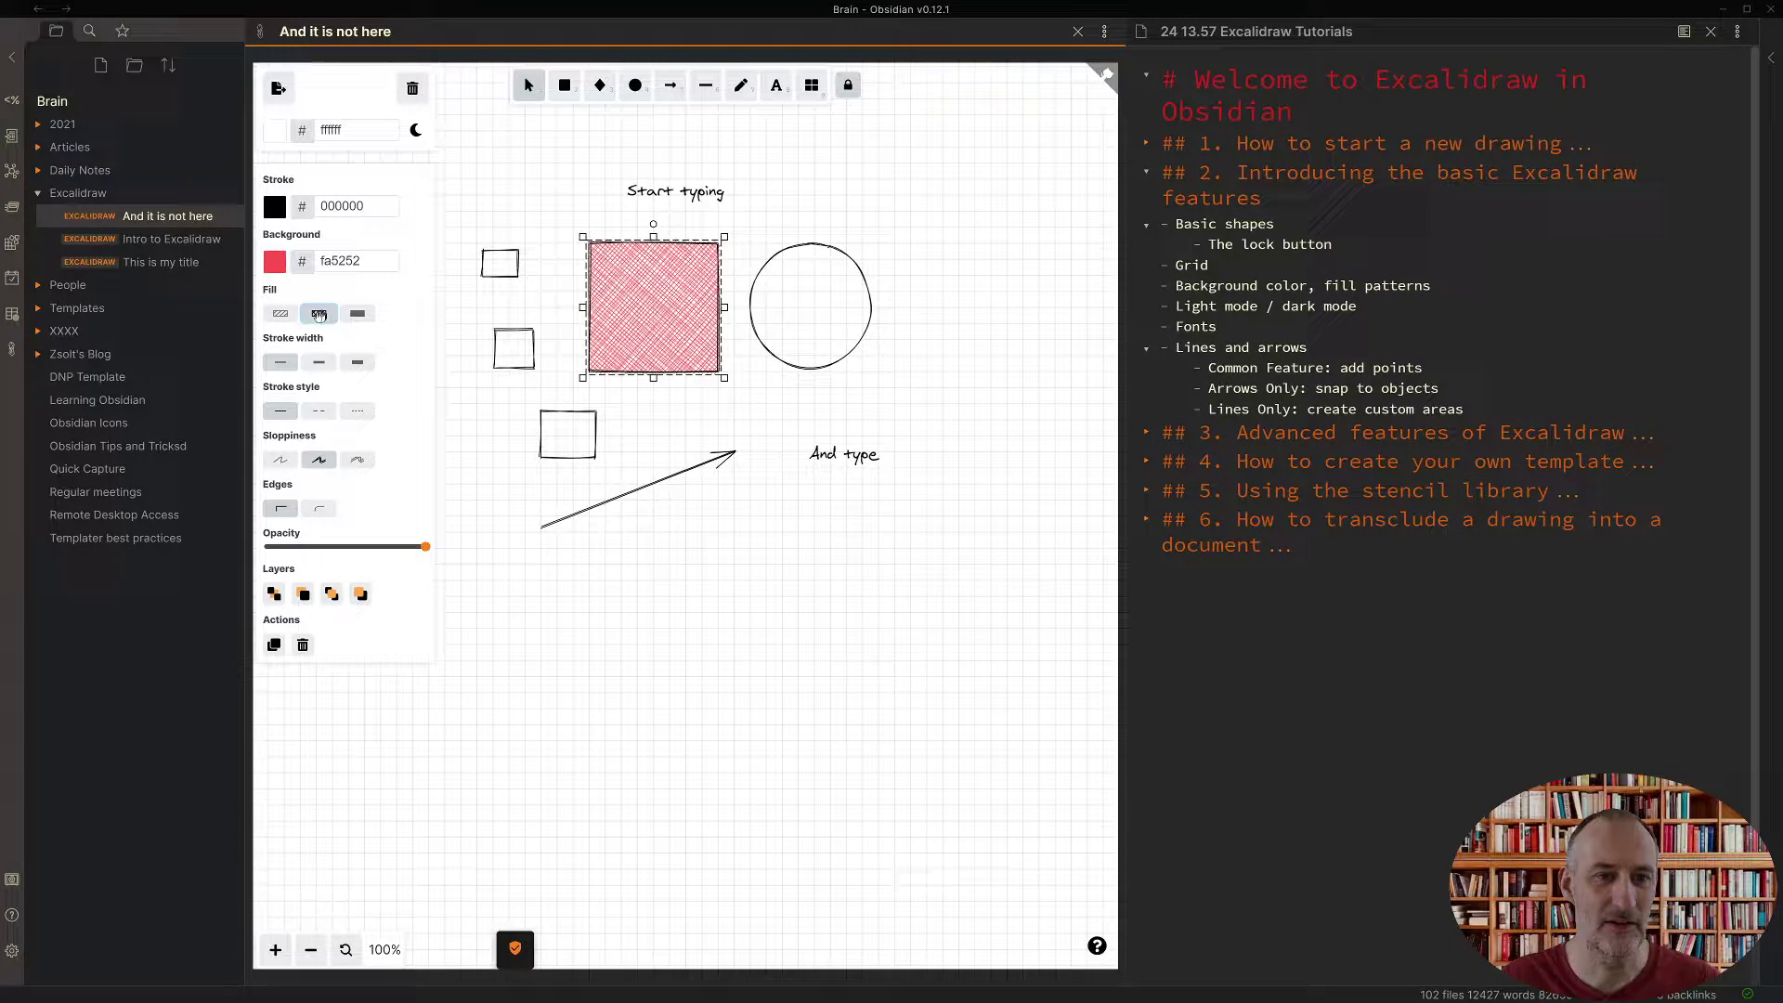
left_click(283, 315)
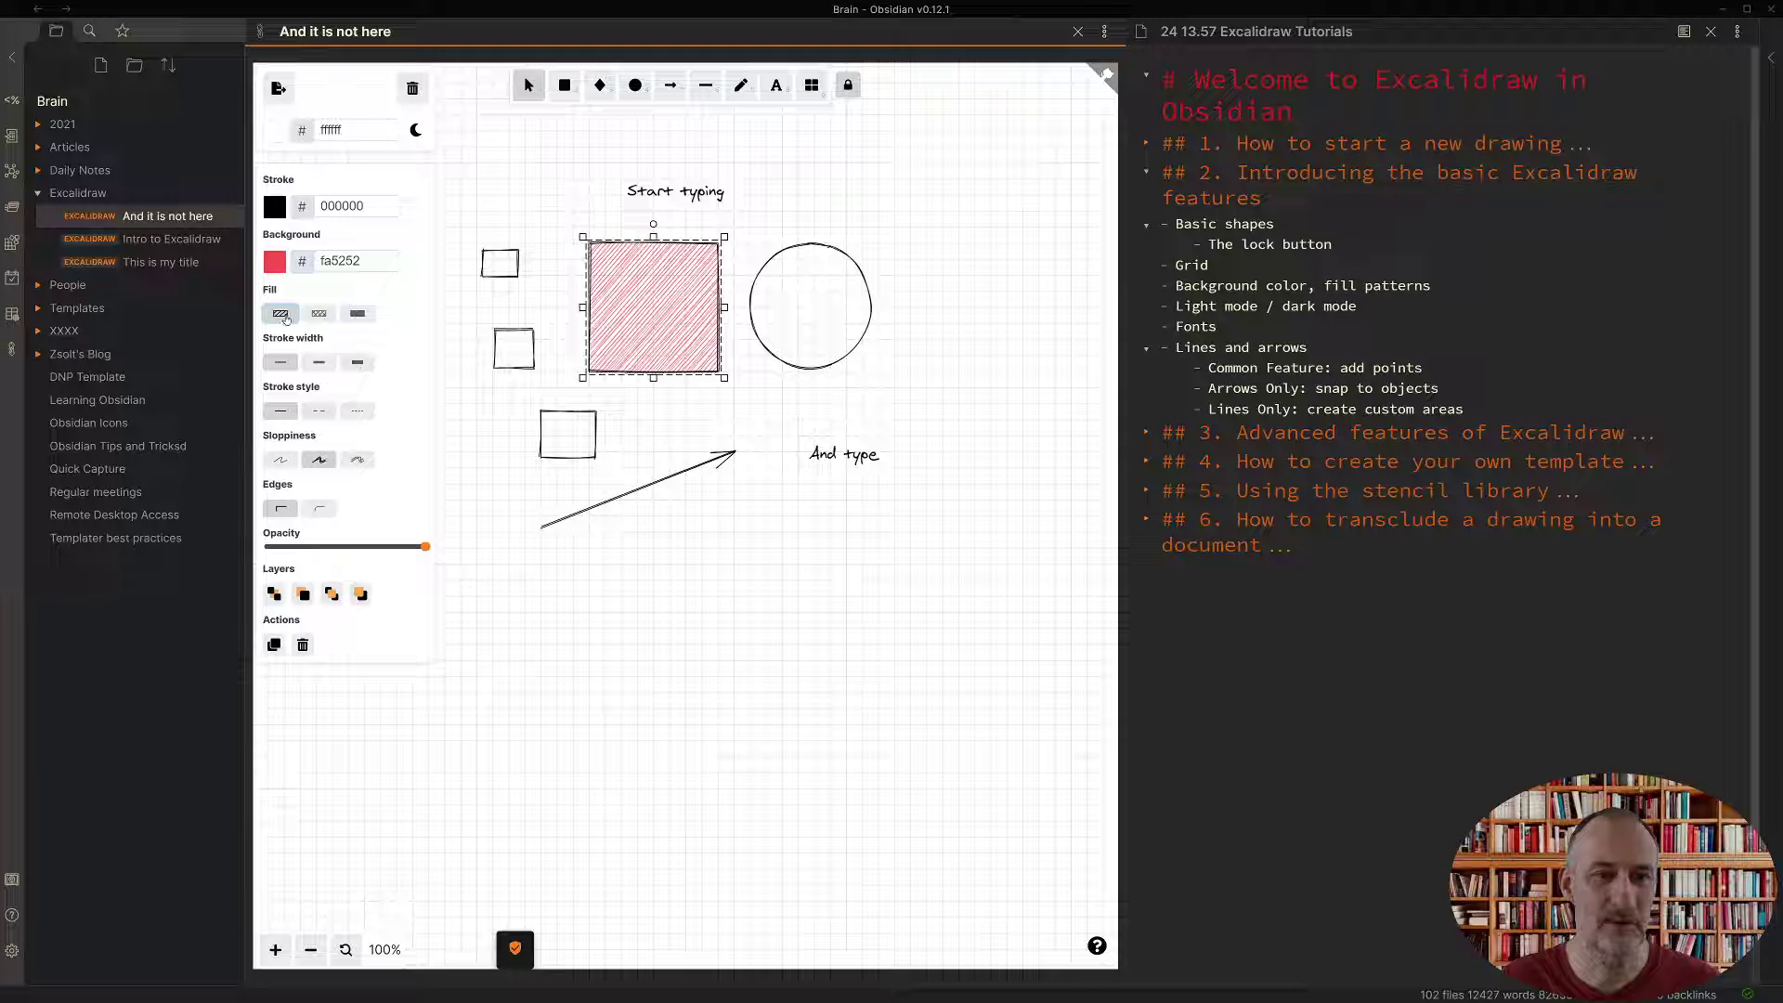
Try other stroke widths and styles, ending with a thin solid outline on the square.
left_click(319, 362)
left_click(344, 366)
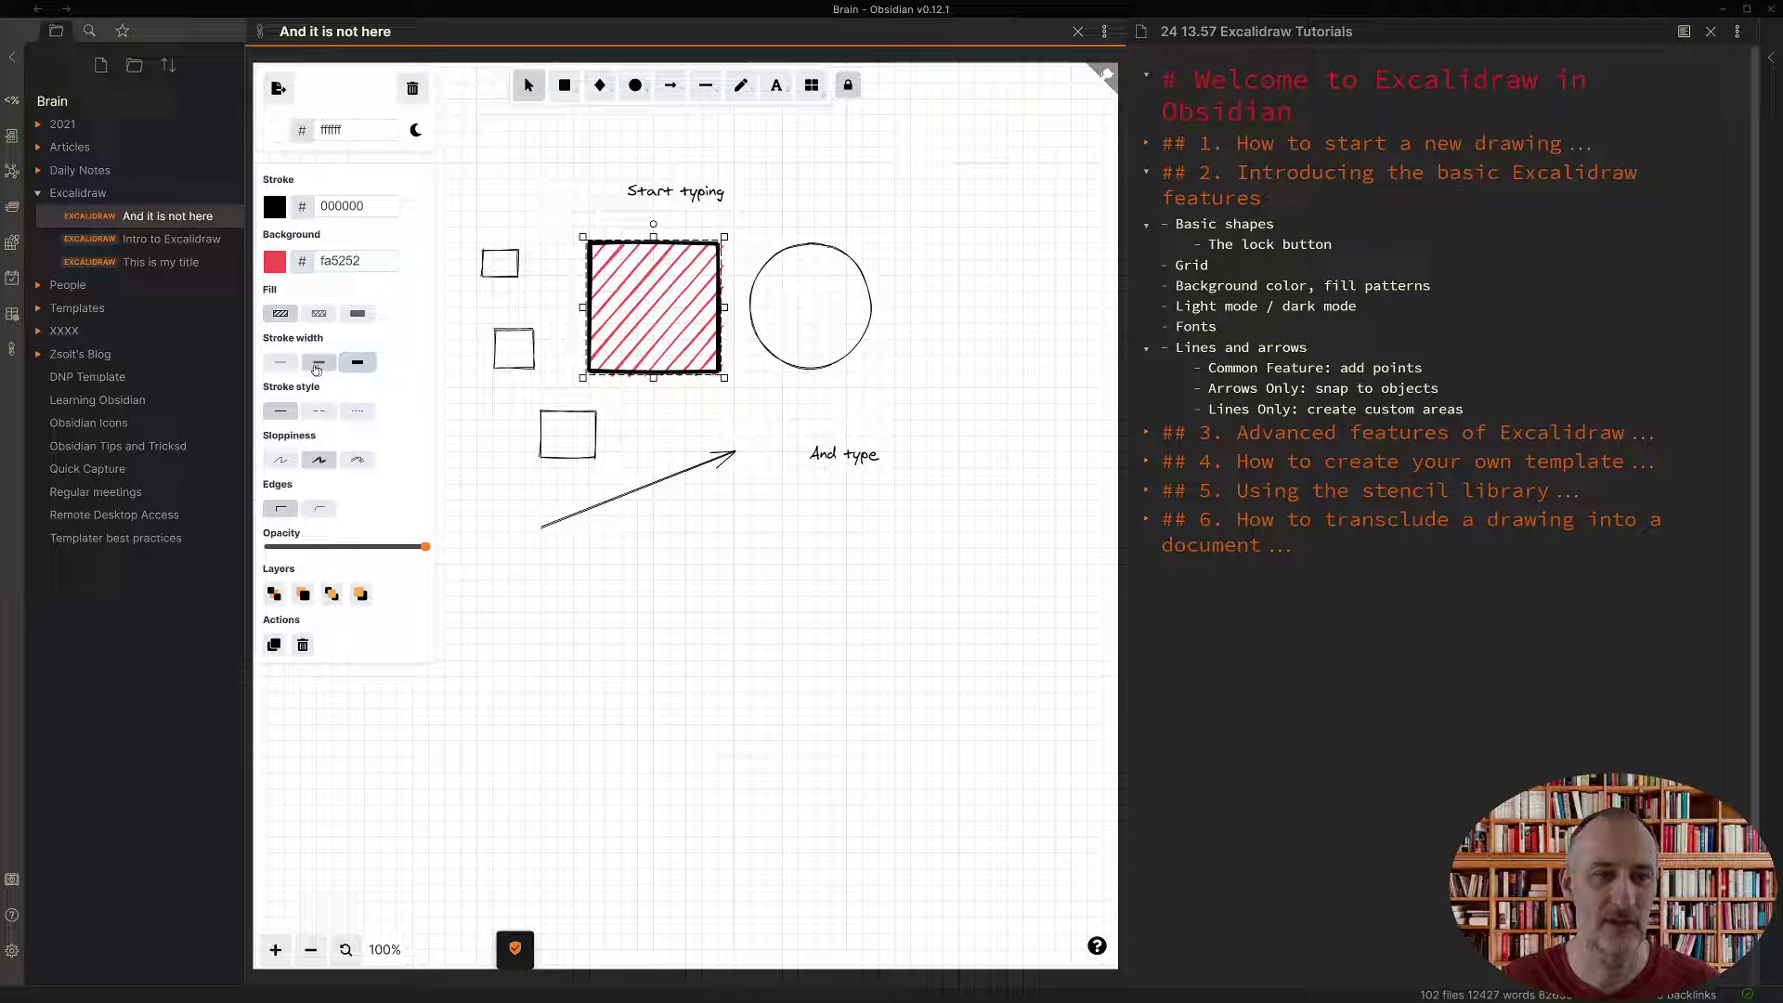
left_click(319, 362)
left_click(286, 363)
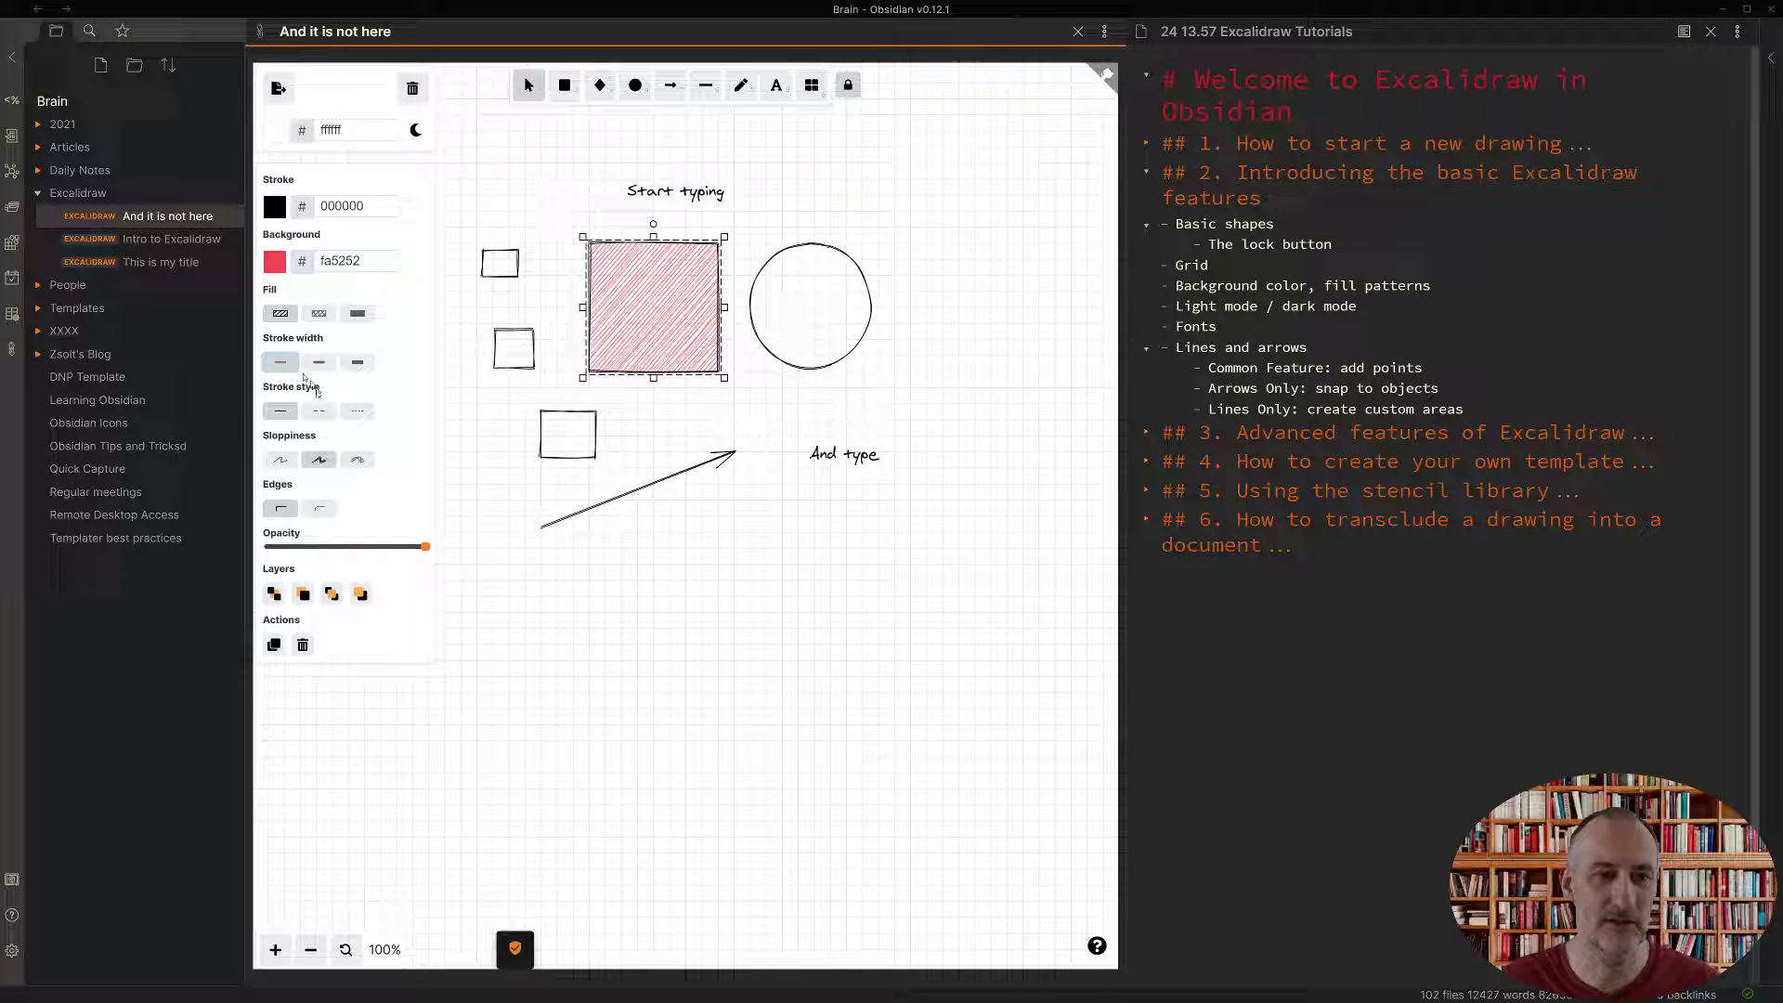
left_click(320, 415)
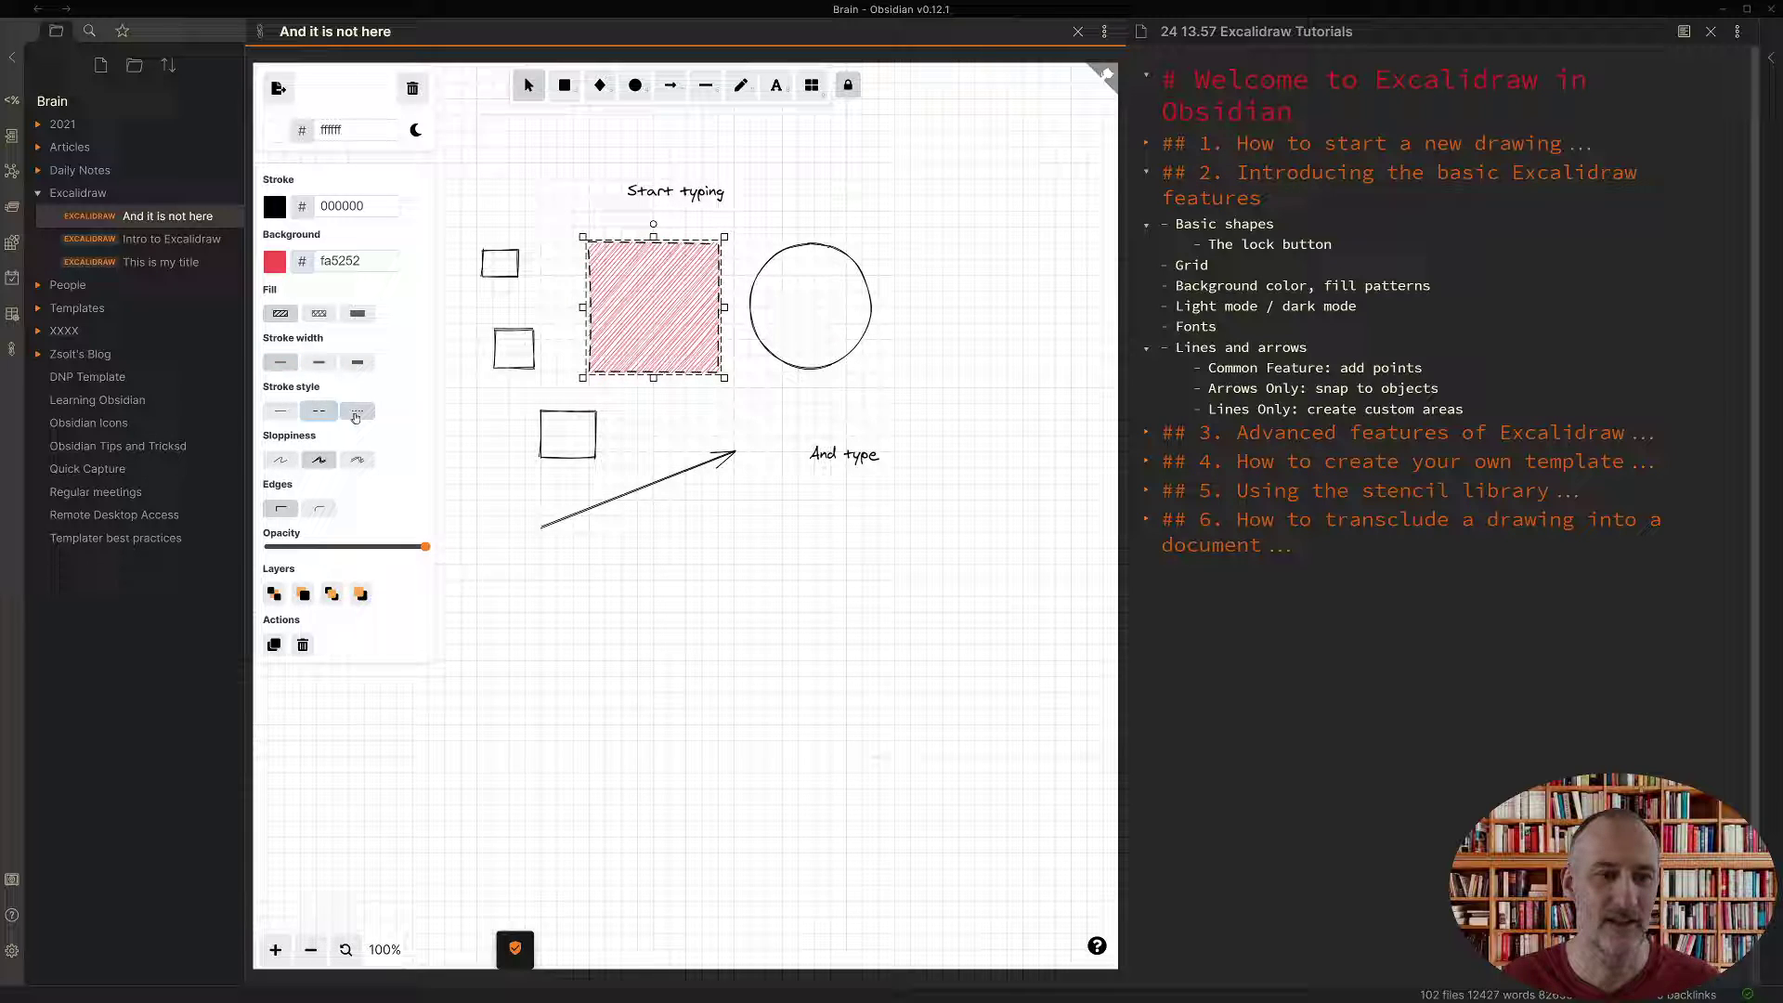
left_click(356, 414)
left_click(280, 411)
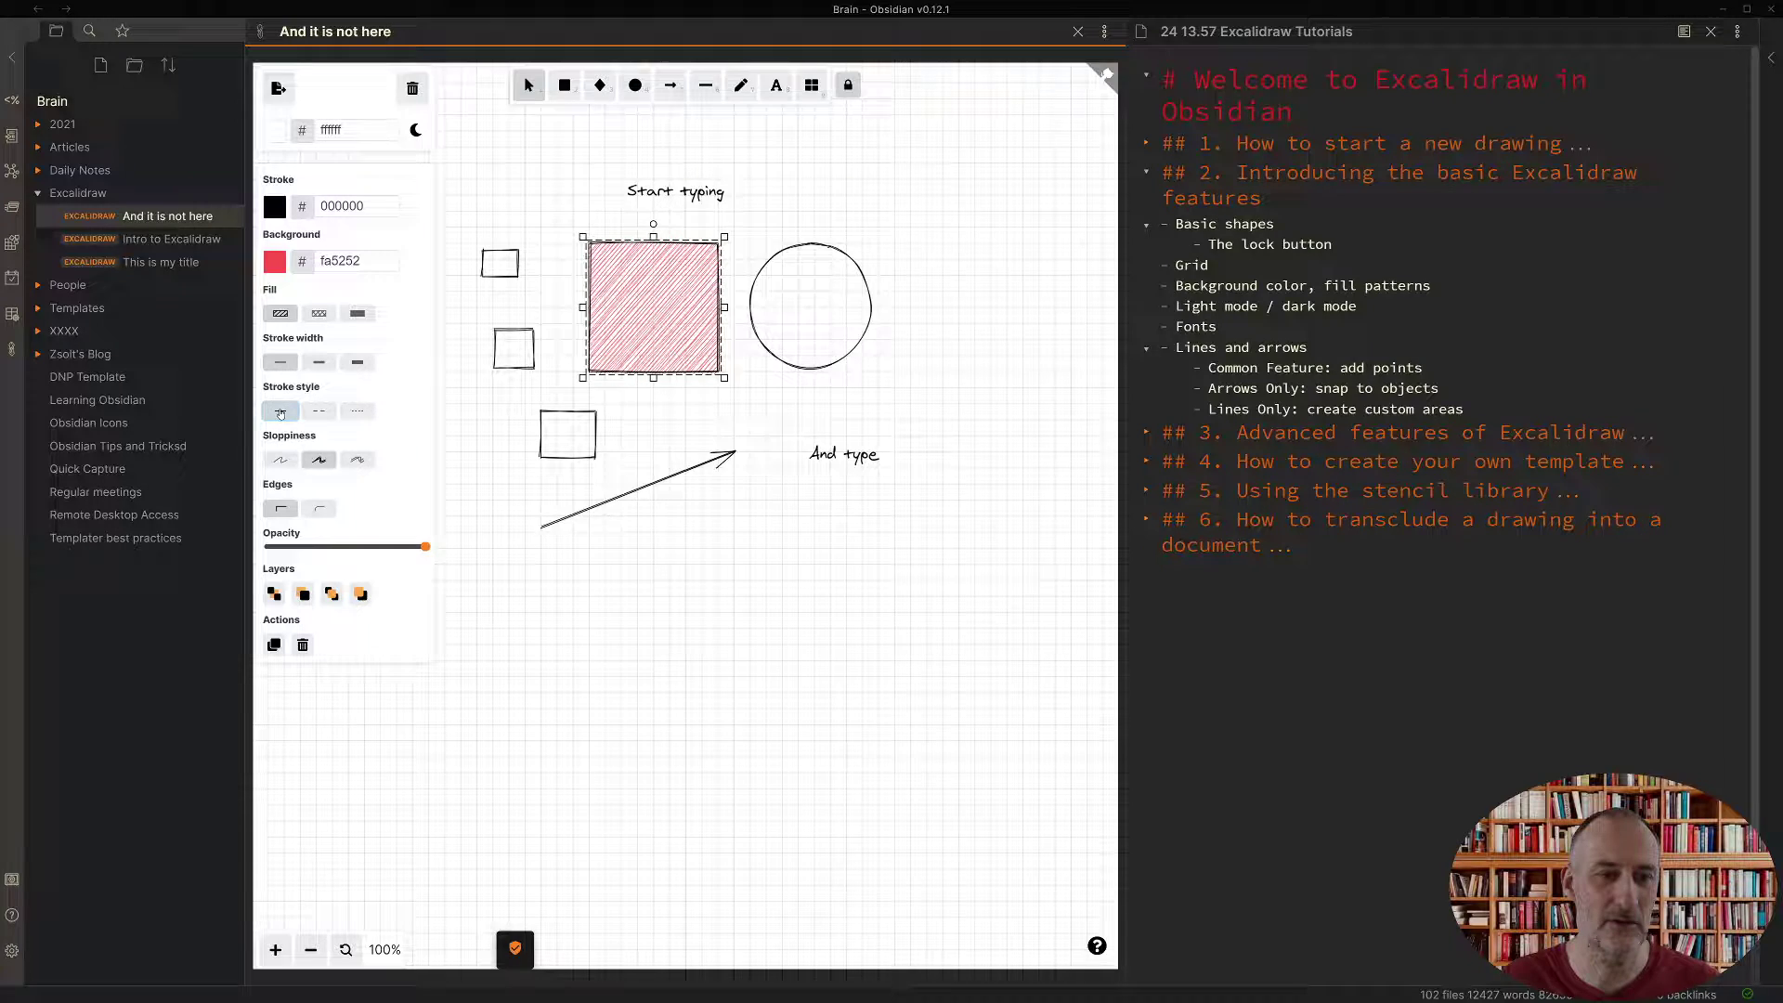
Set the square's sloppiness to Cartoonist, the roughest style.
left_click(361, 462)
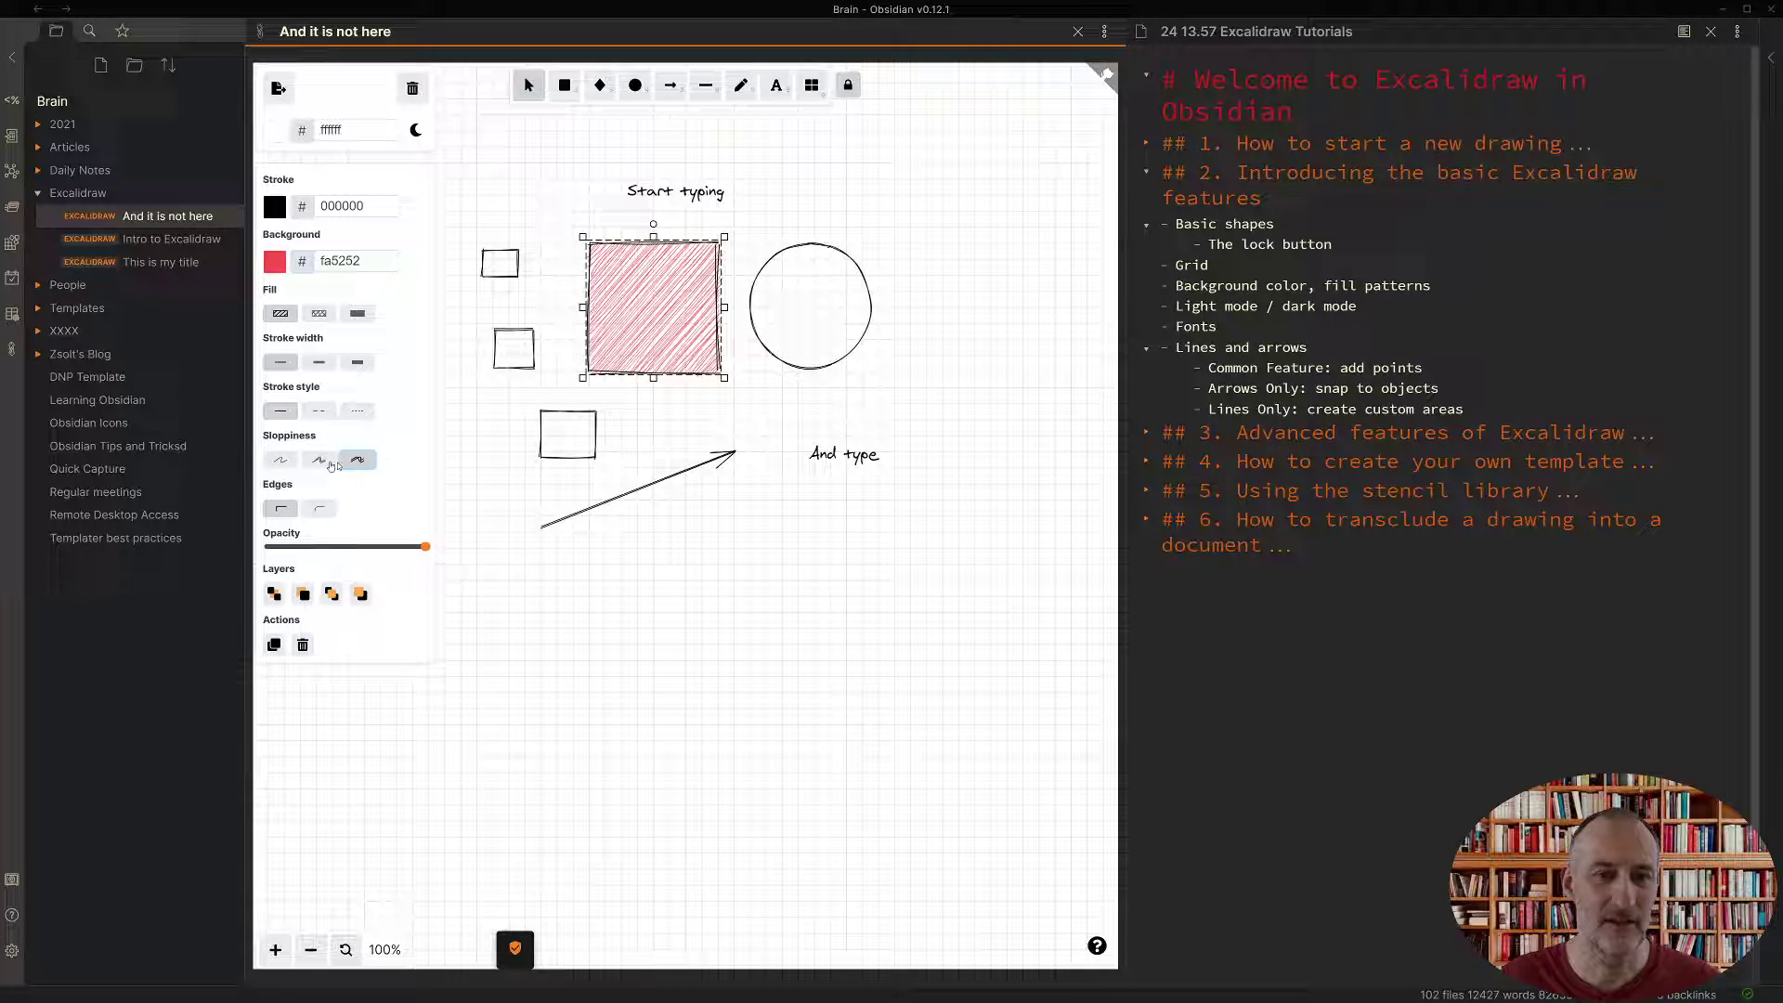
left_click(280, 463)
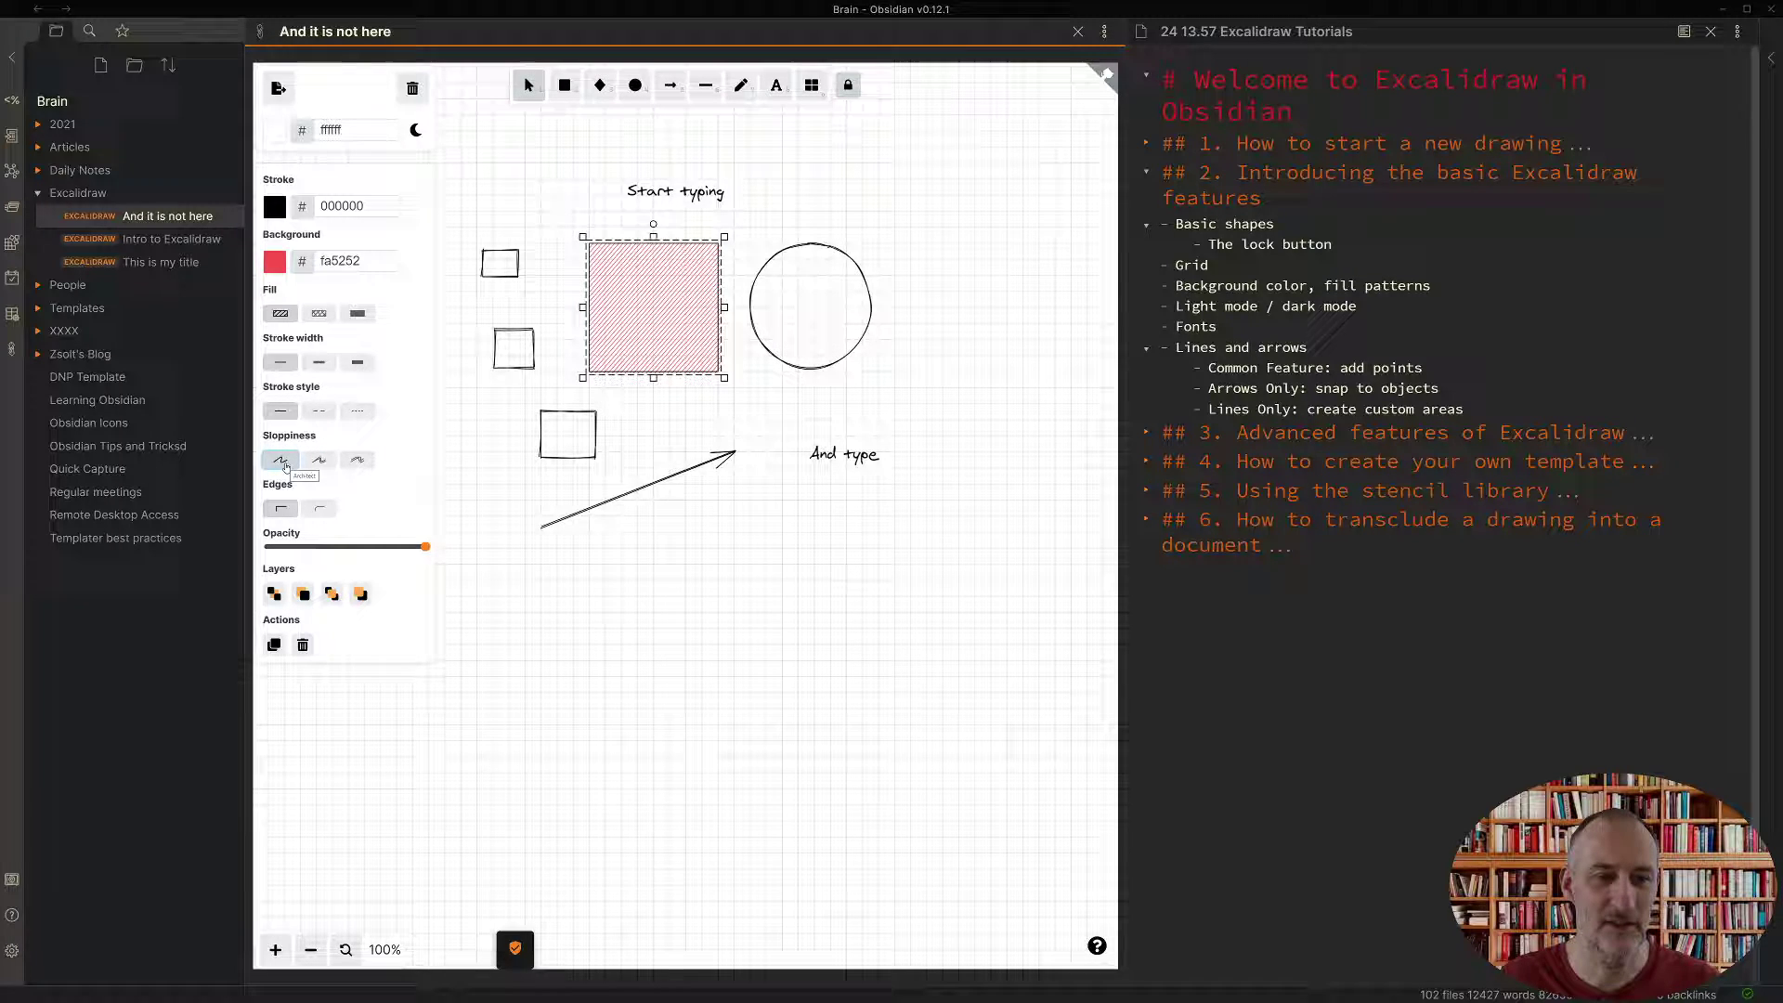
left_click(356, 461)
left_click(656, 385)
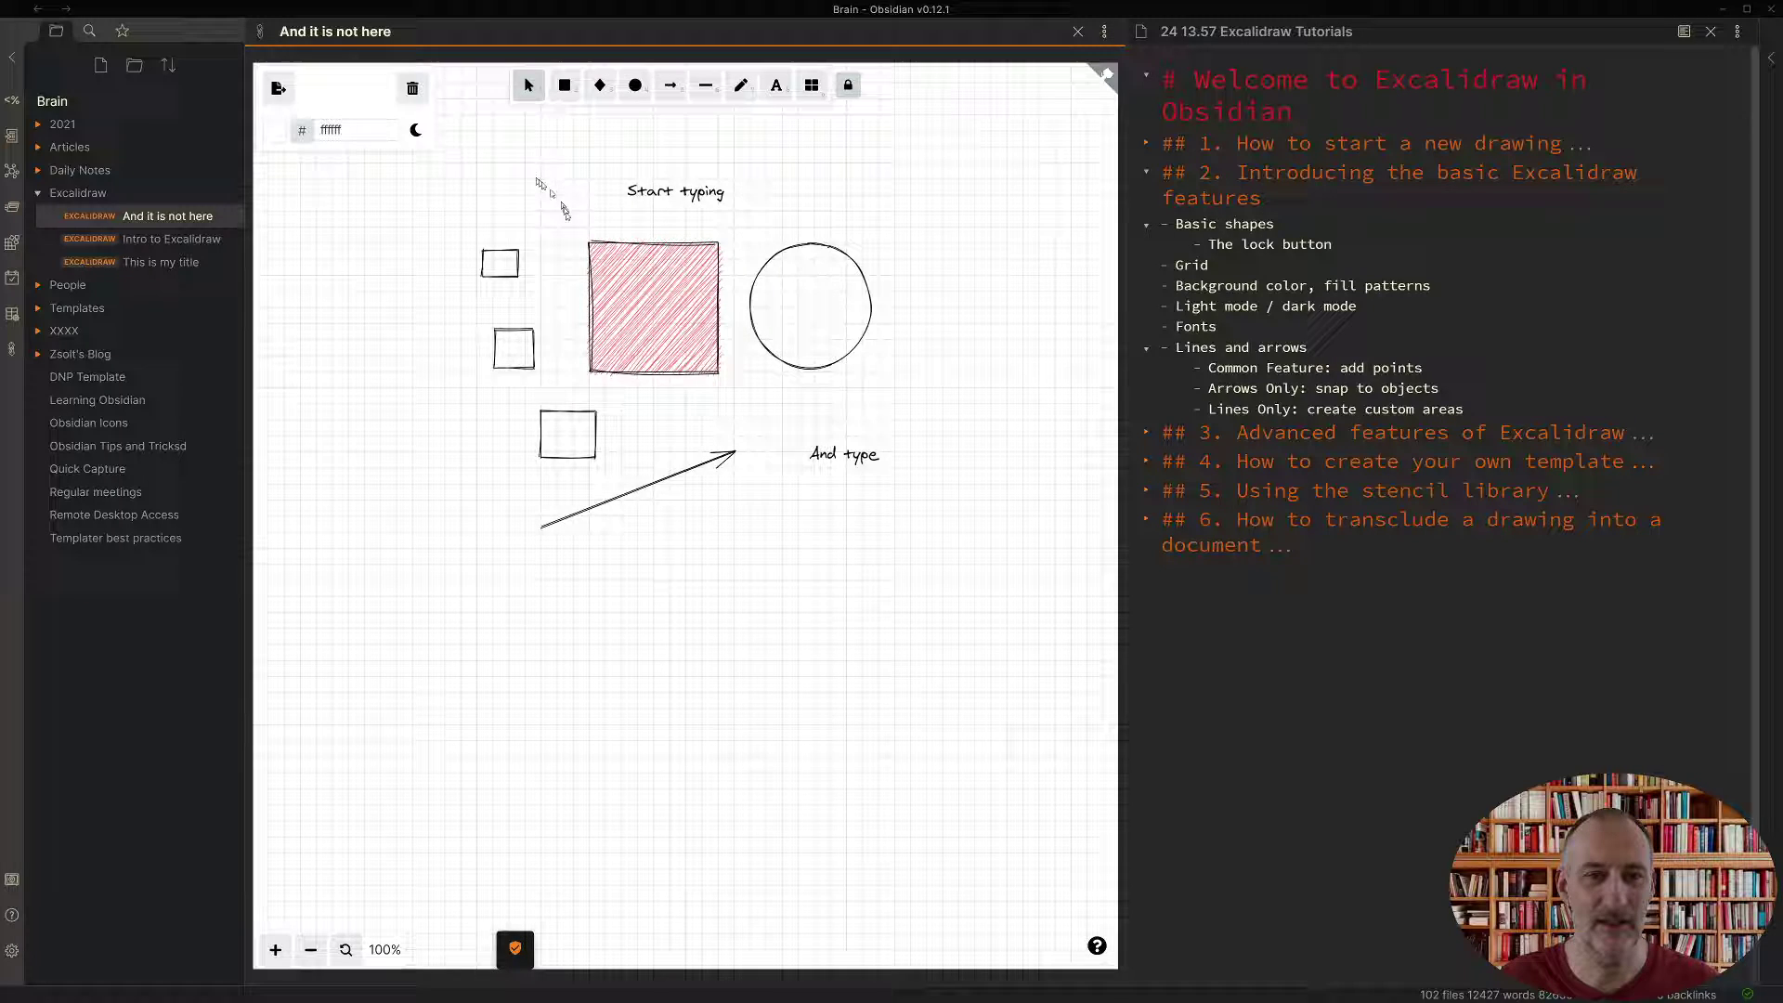
Set the canvas background colour to light blue #e7f5ff.
left_click(350, 131)
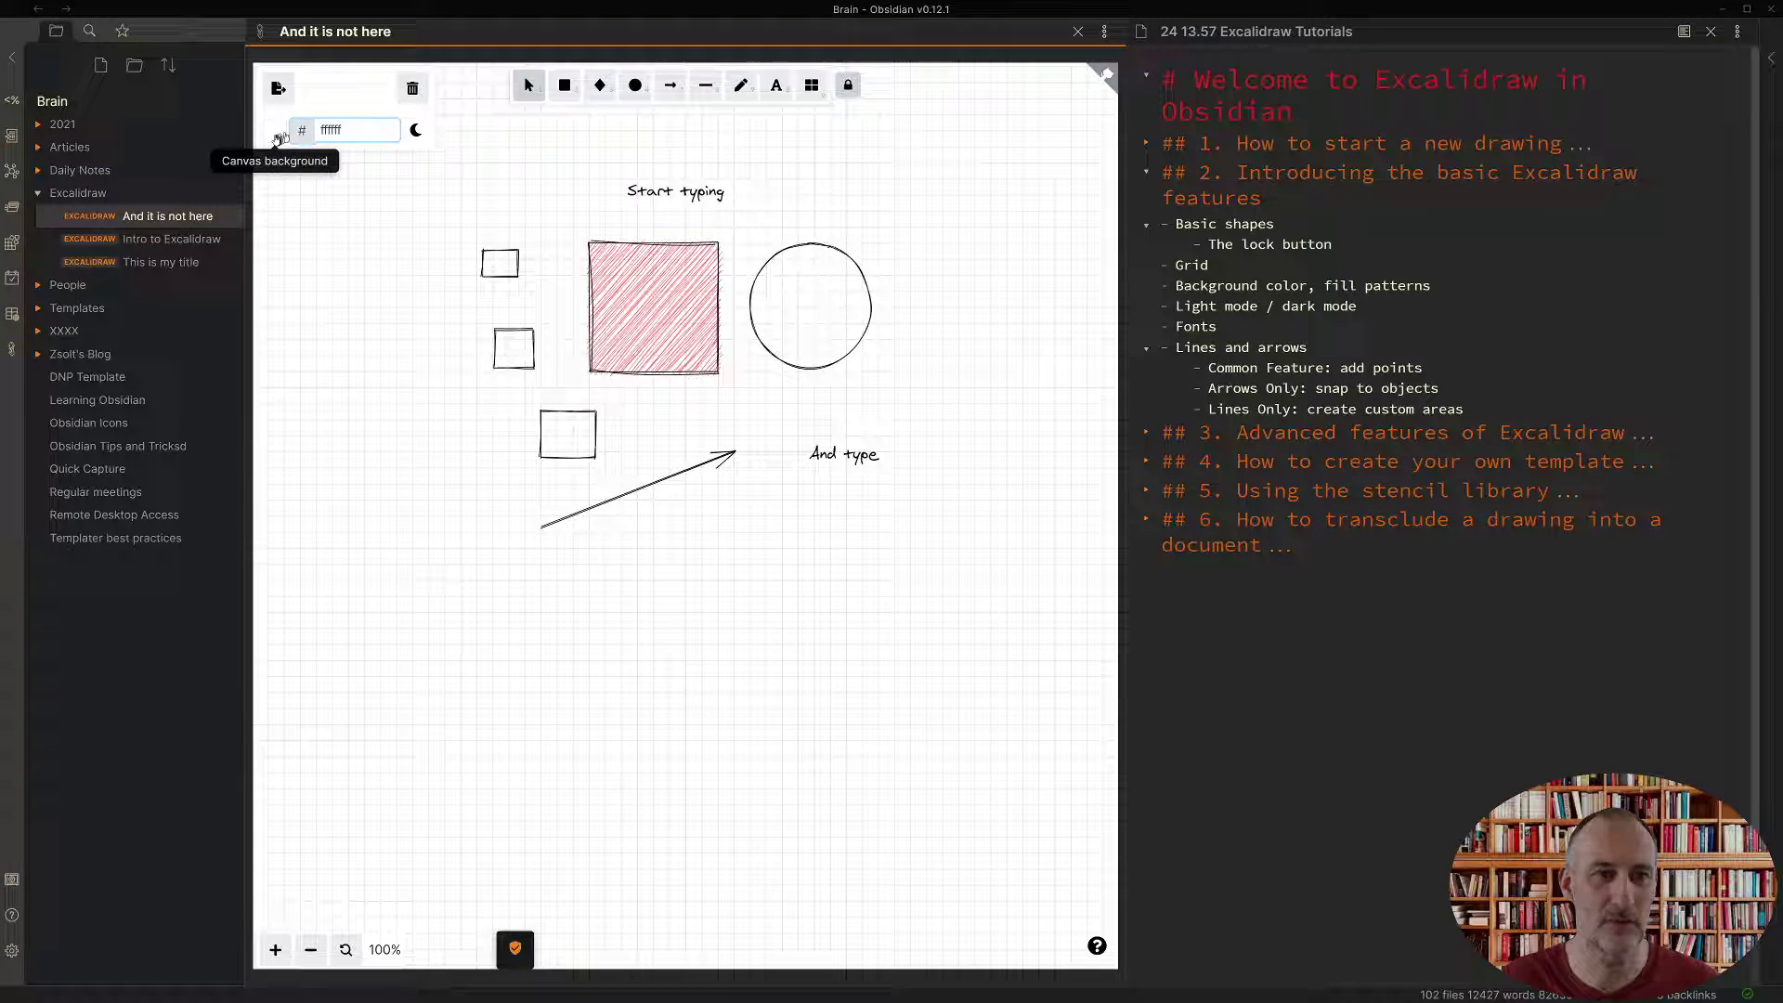
left_click(299, 135)
left_click(365, 208)
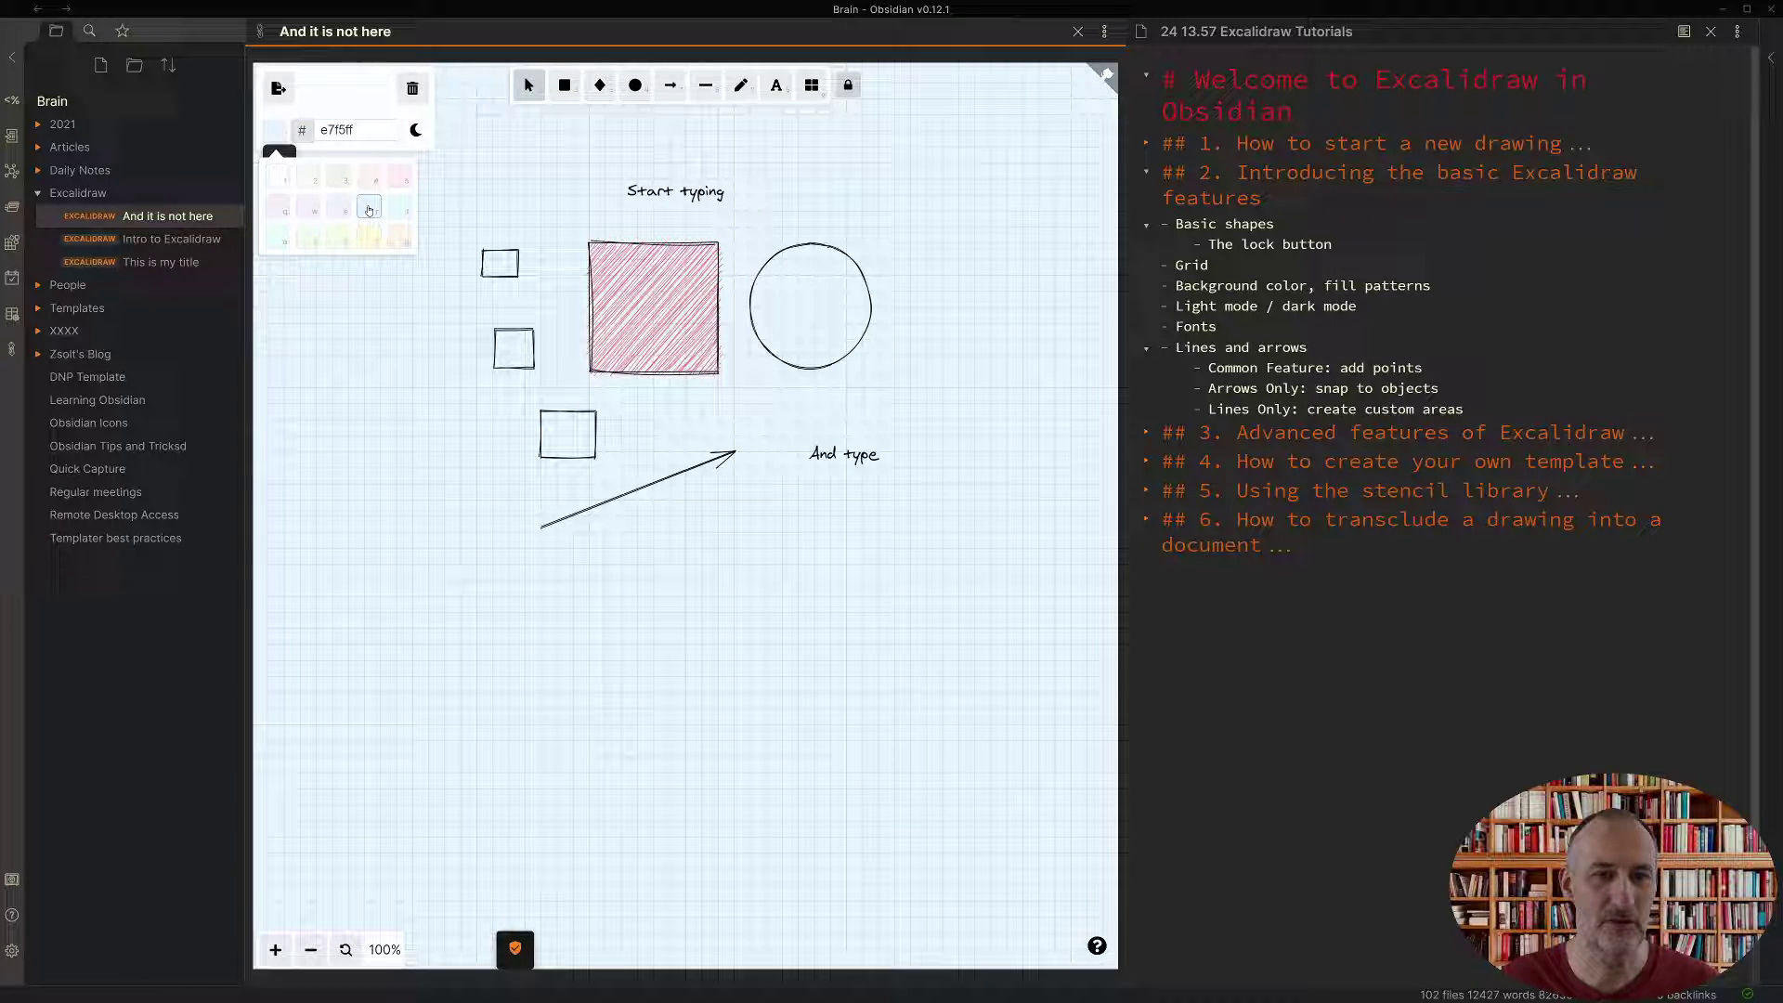
left_click(354, 131)
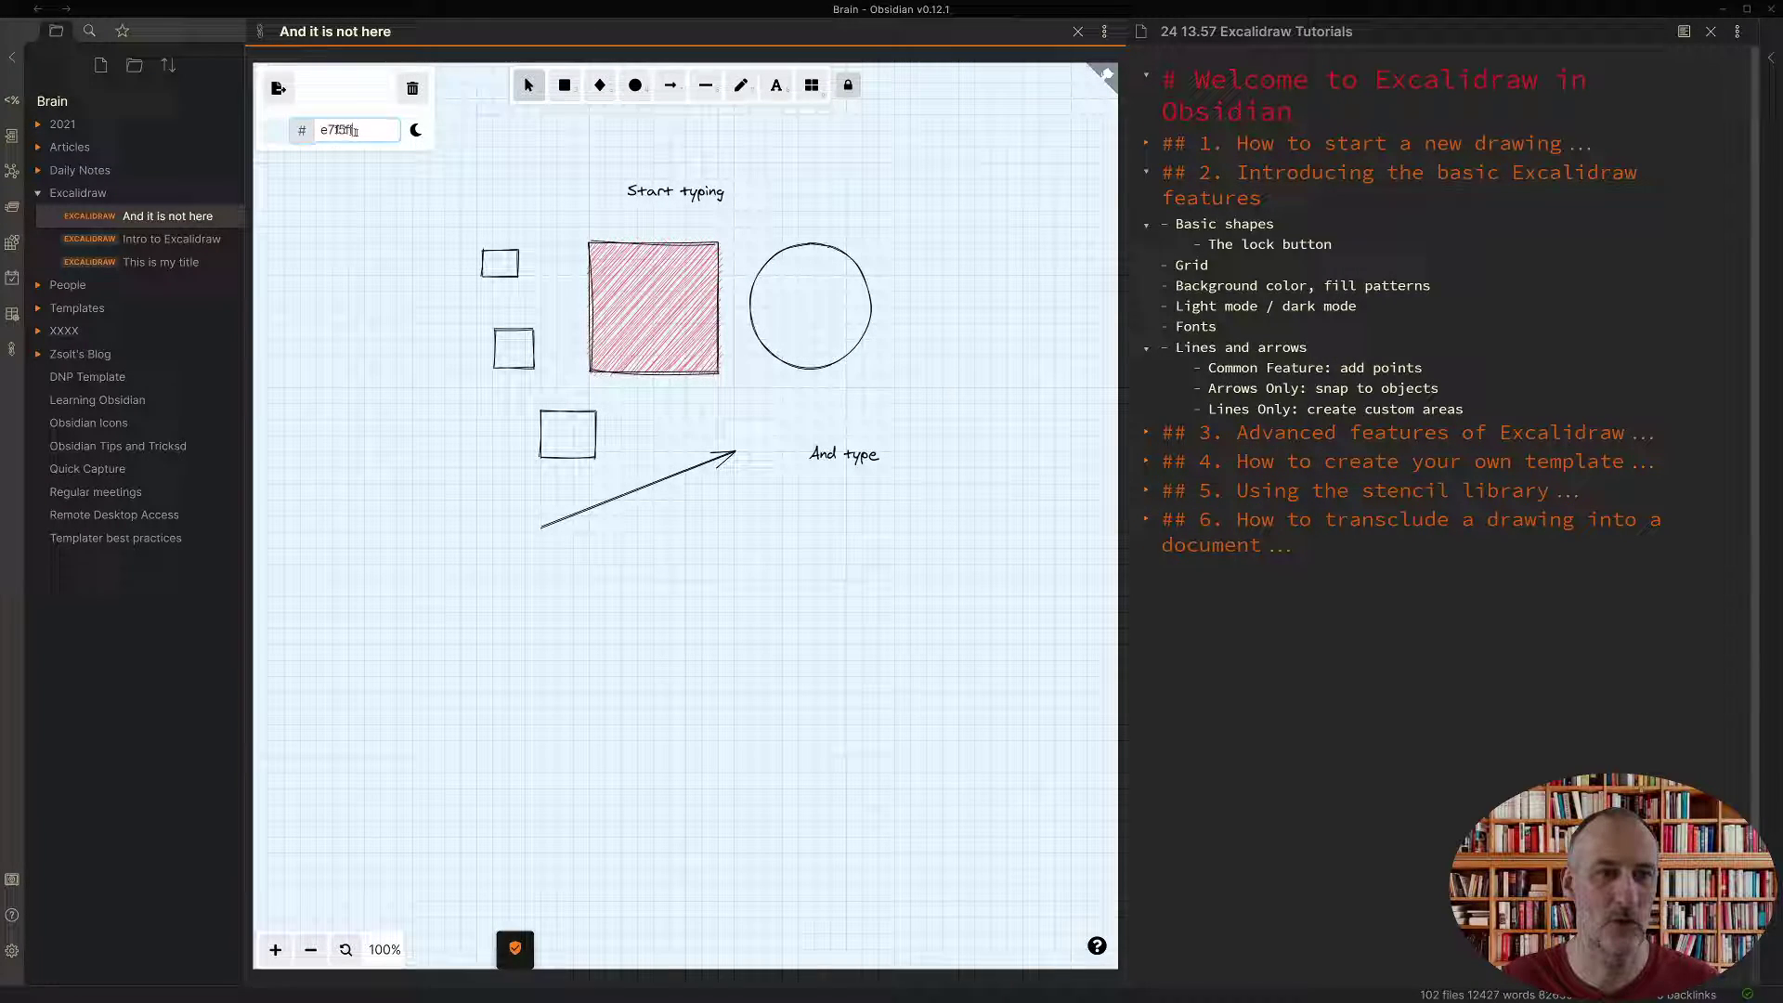
left_click_drag(323, 130, 381, 129)
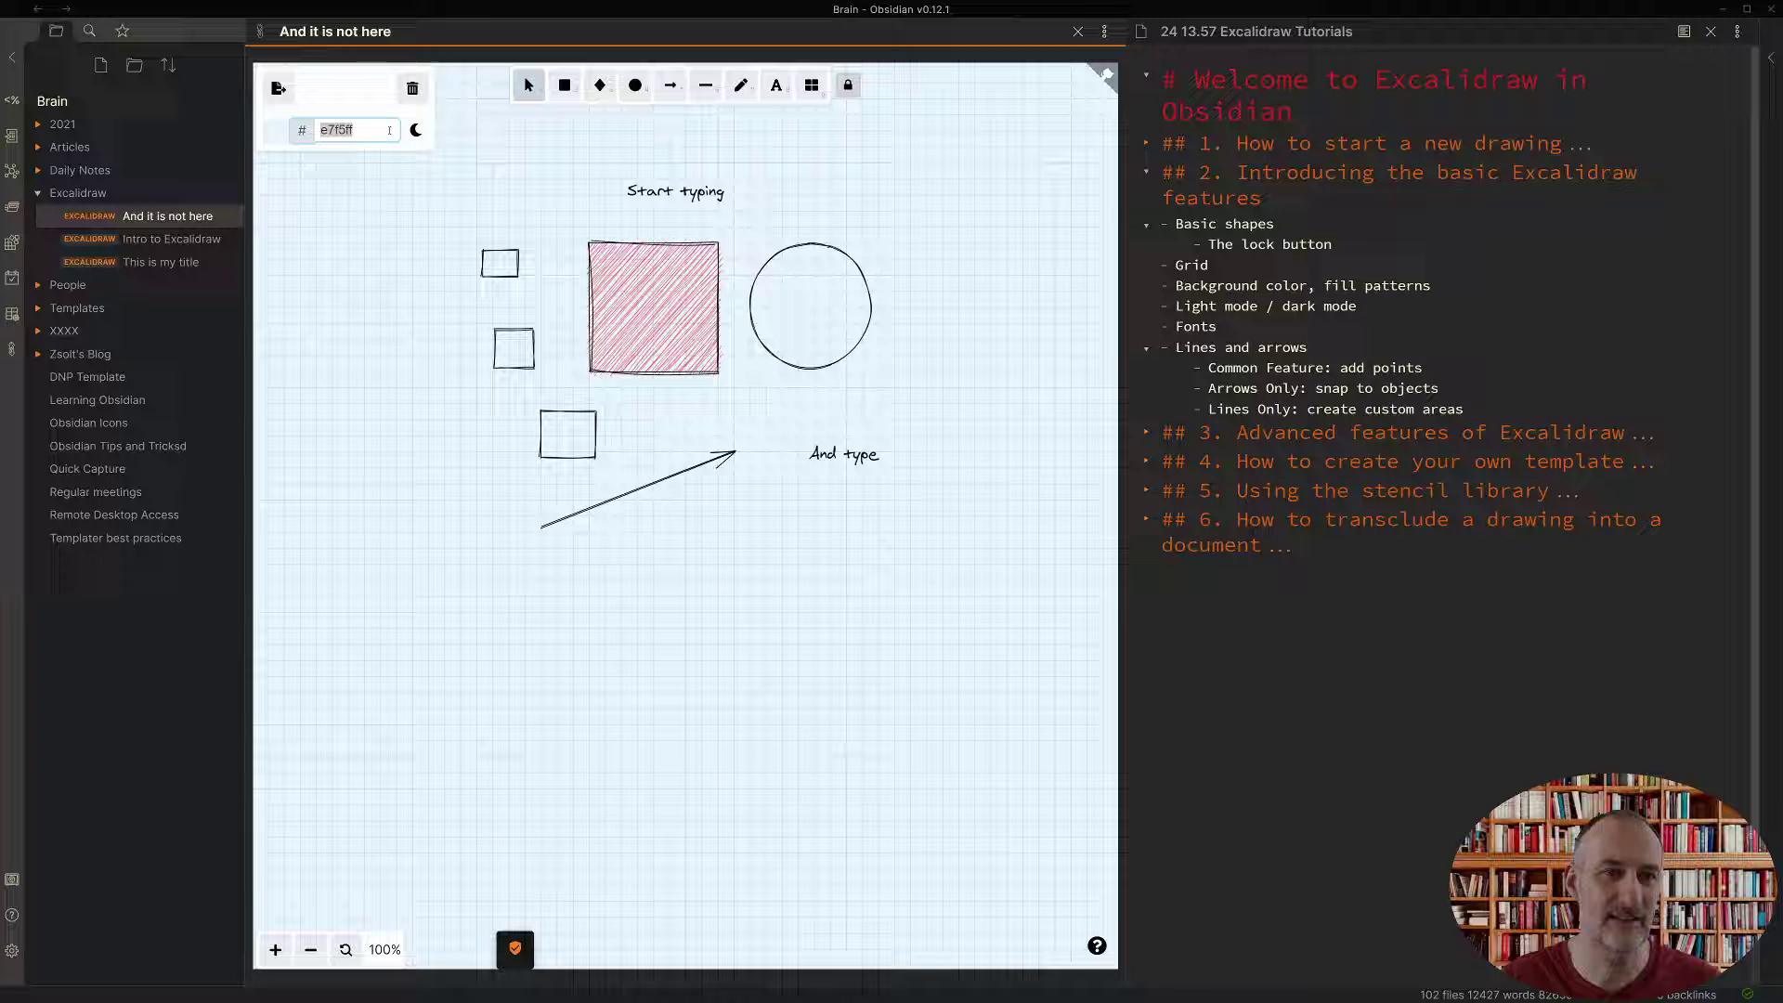
left_click(389, 130)
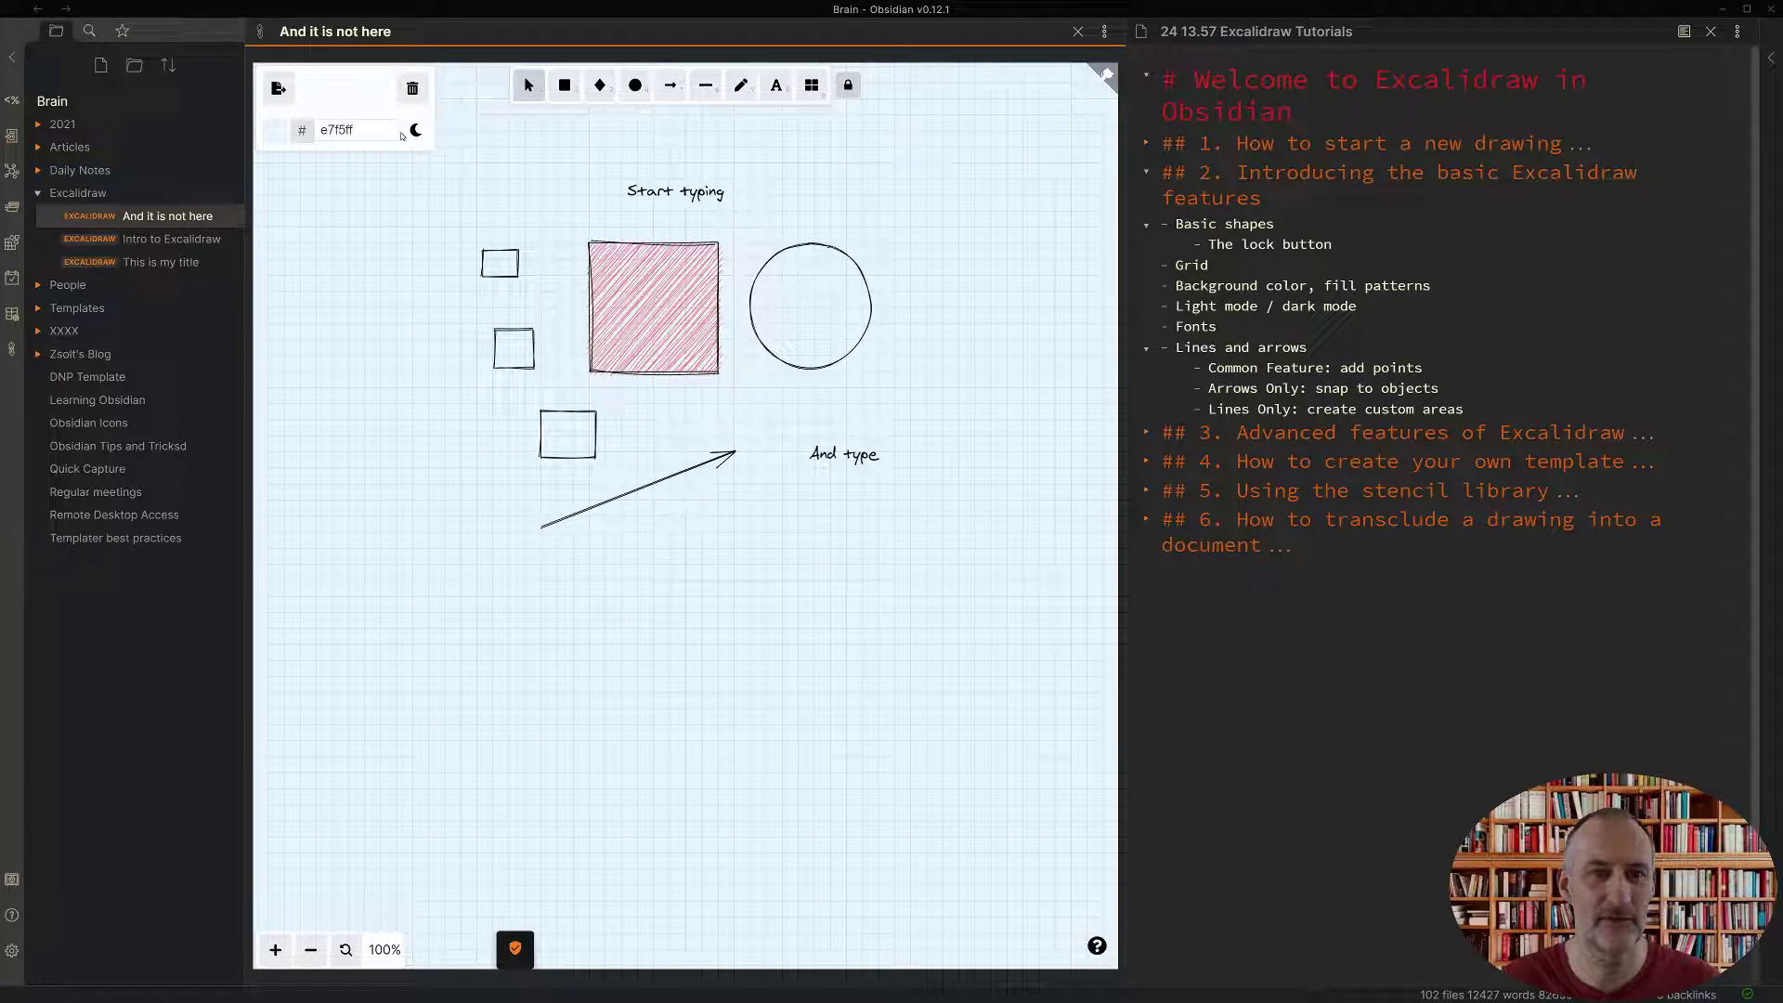
Switch the canvas to dark mode and select the 'Start typing' label.
left_click(415, 133)
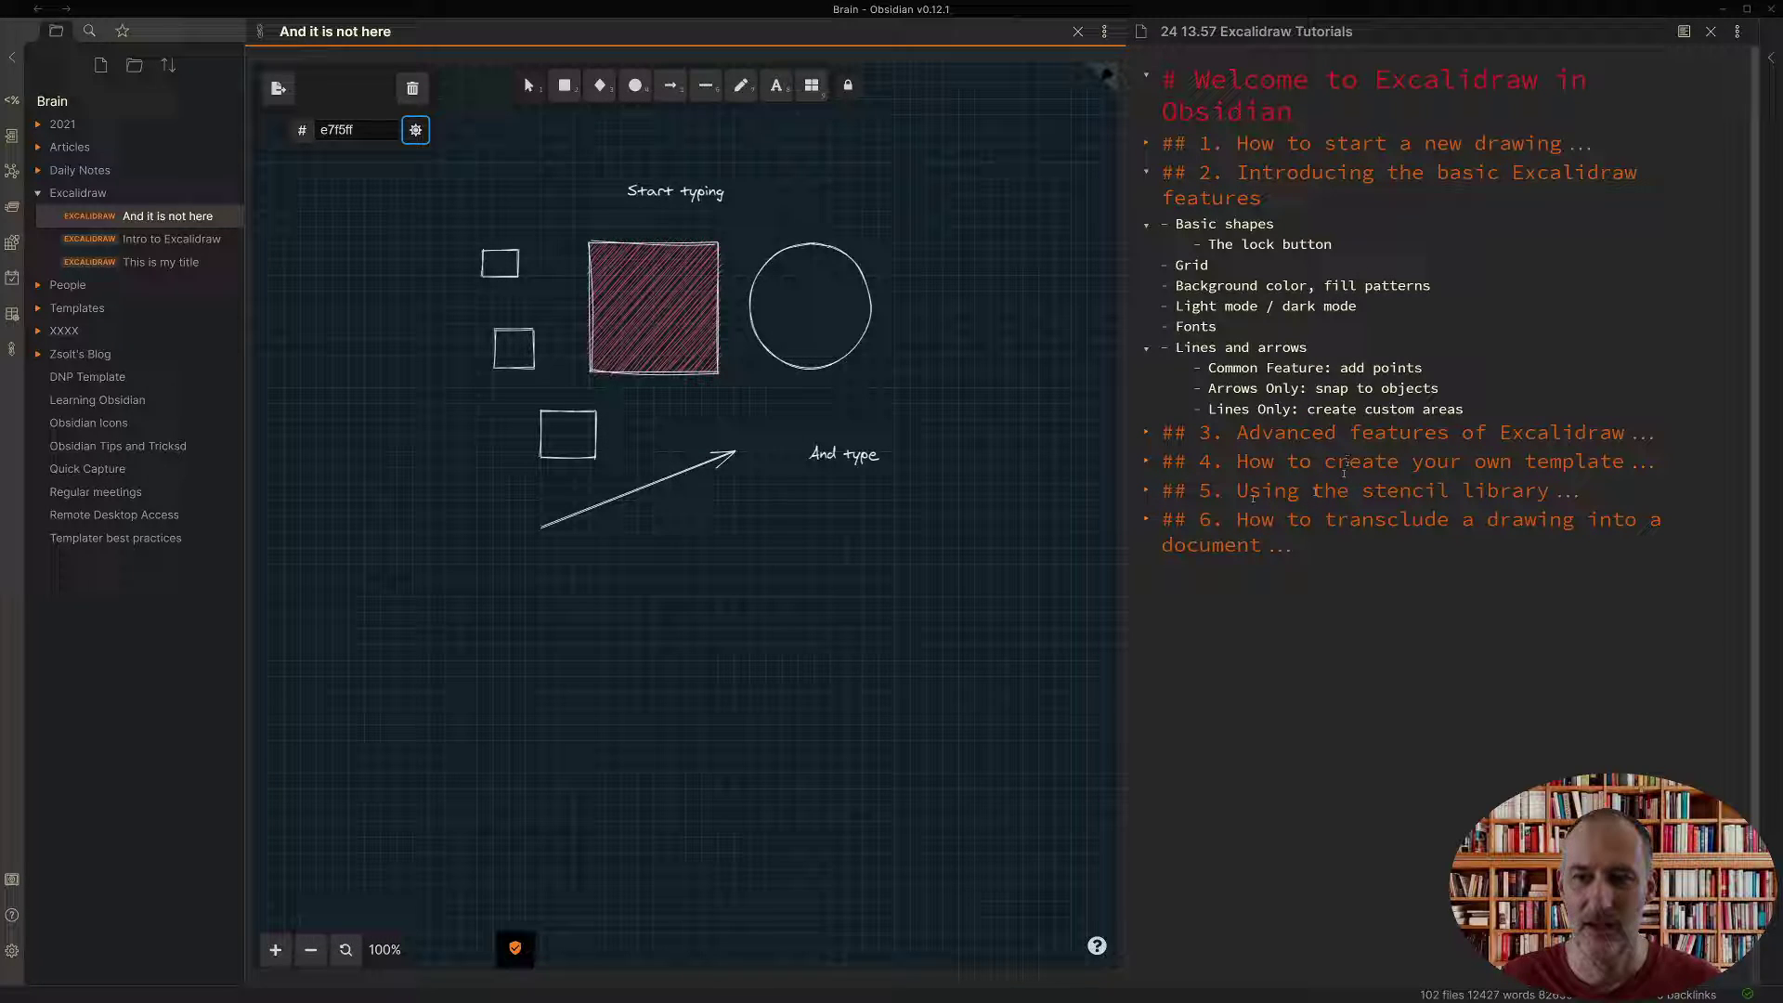
left_click(639, 197)
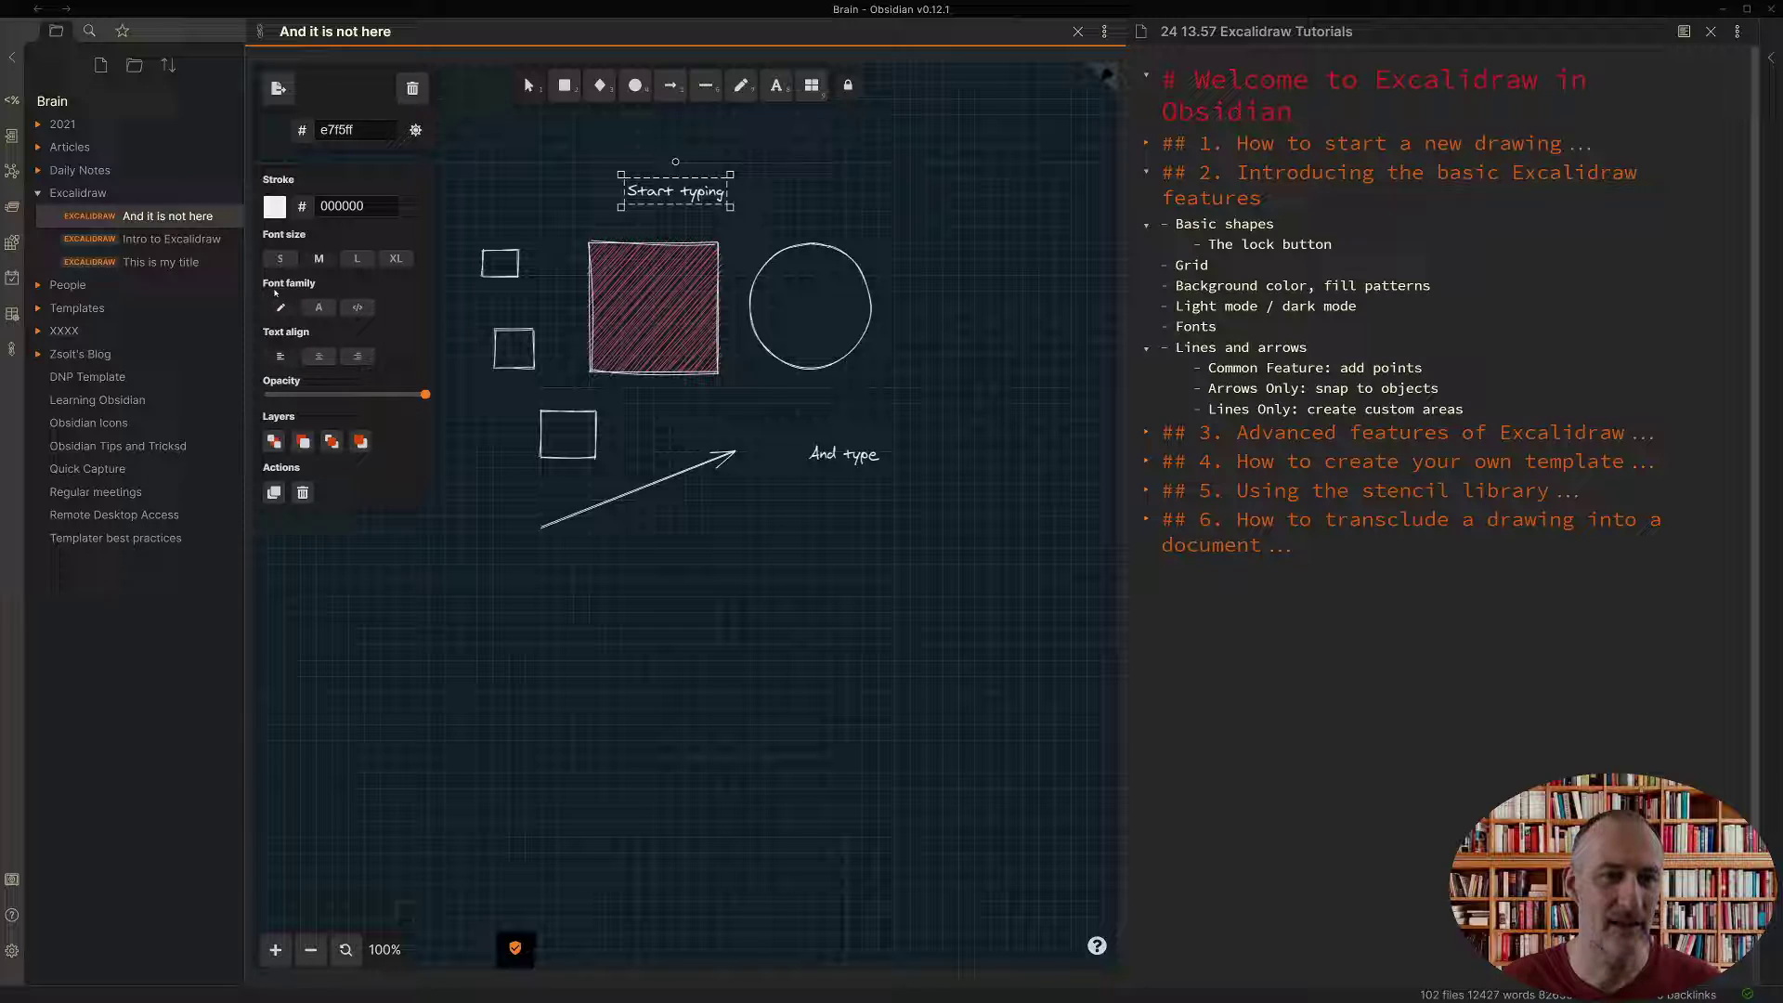
left_click(316, 311)
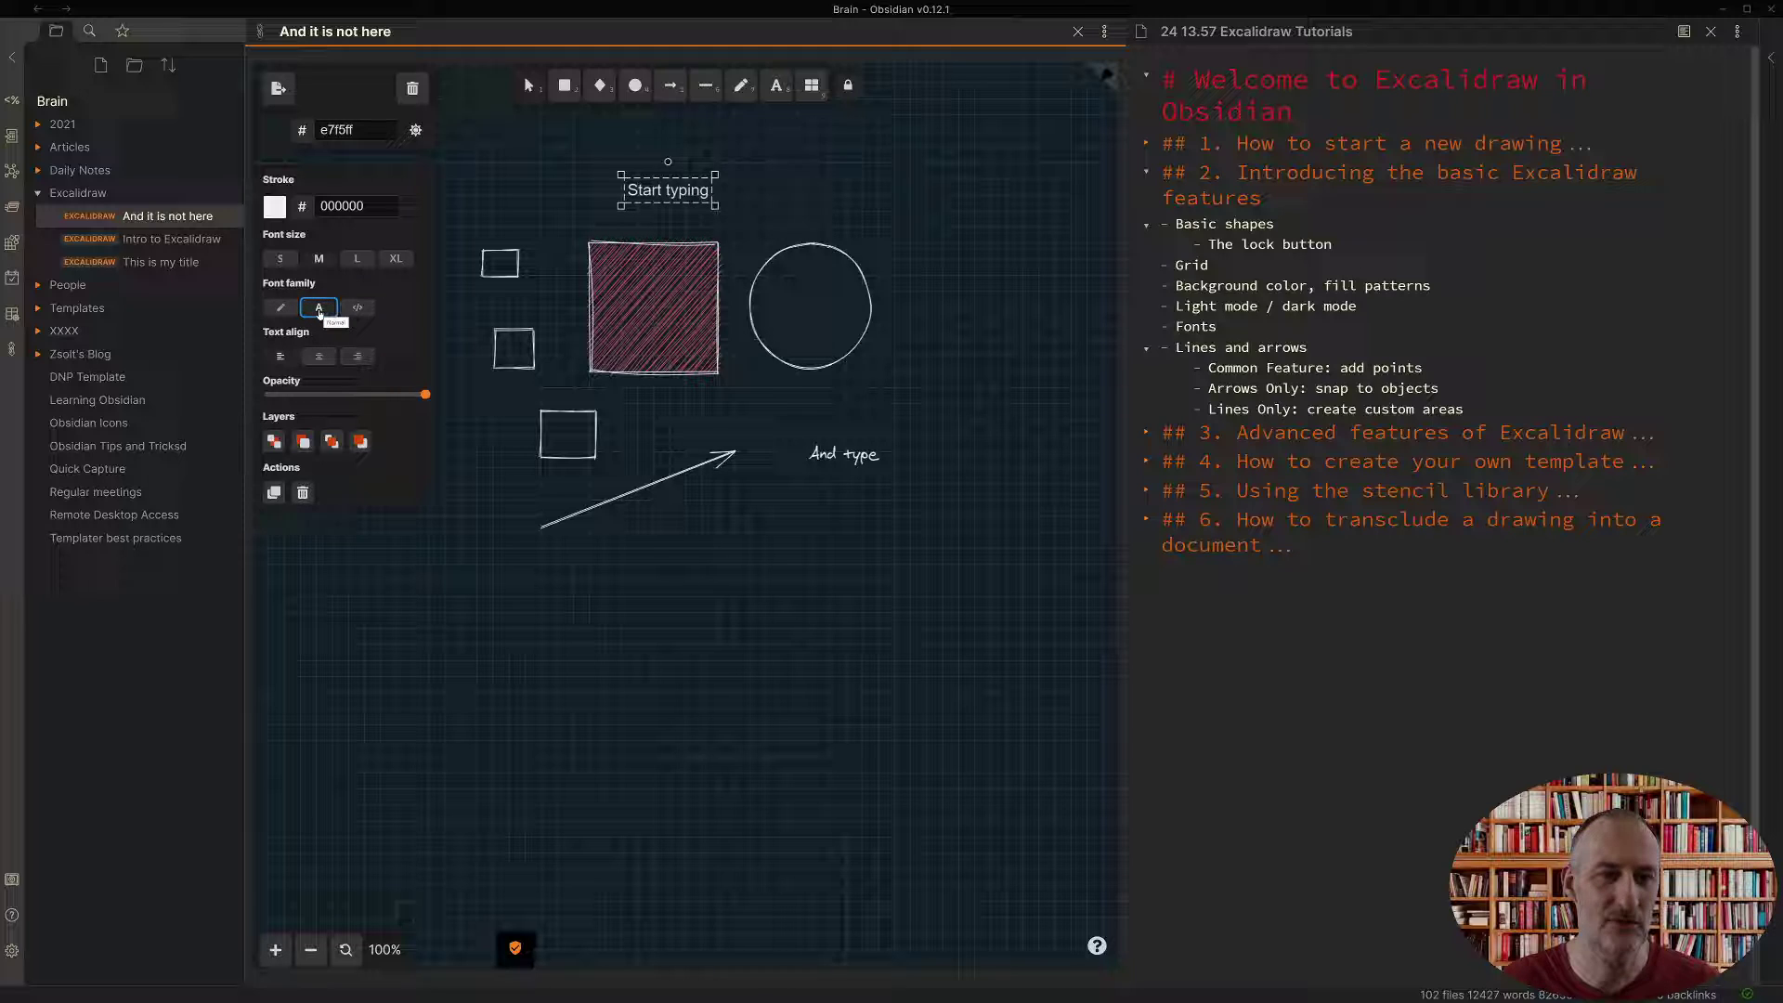
left_click(359, 309)
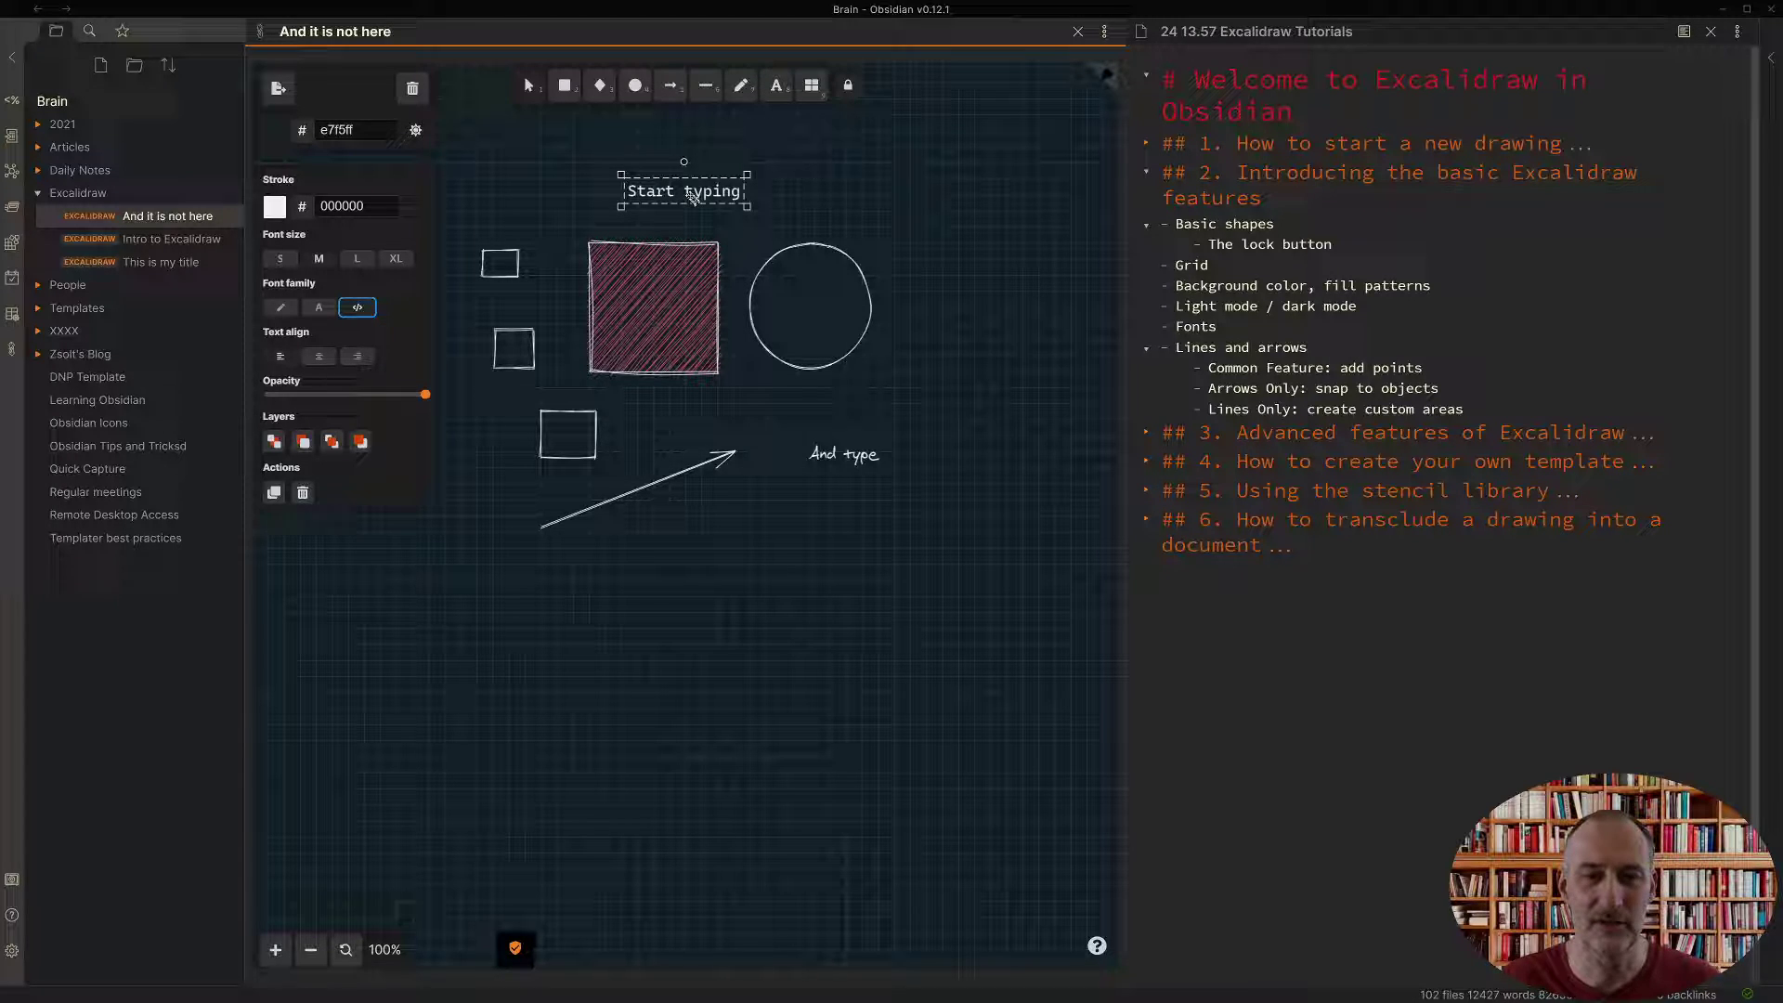
left_click(282, 308)
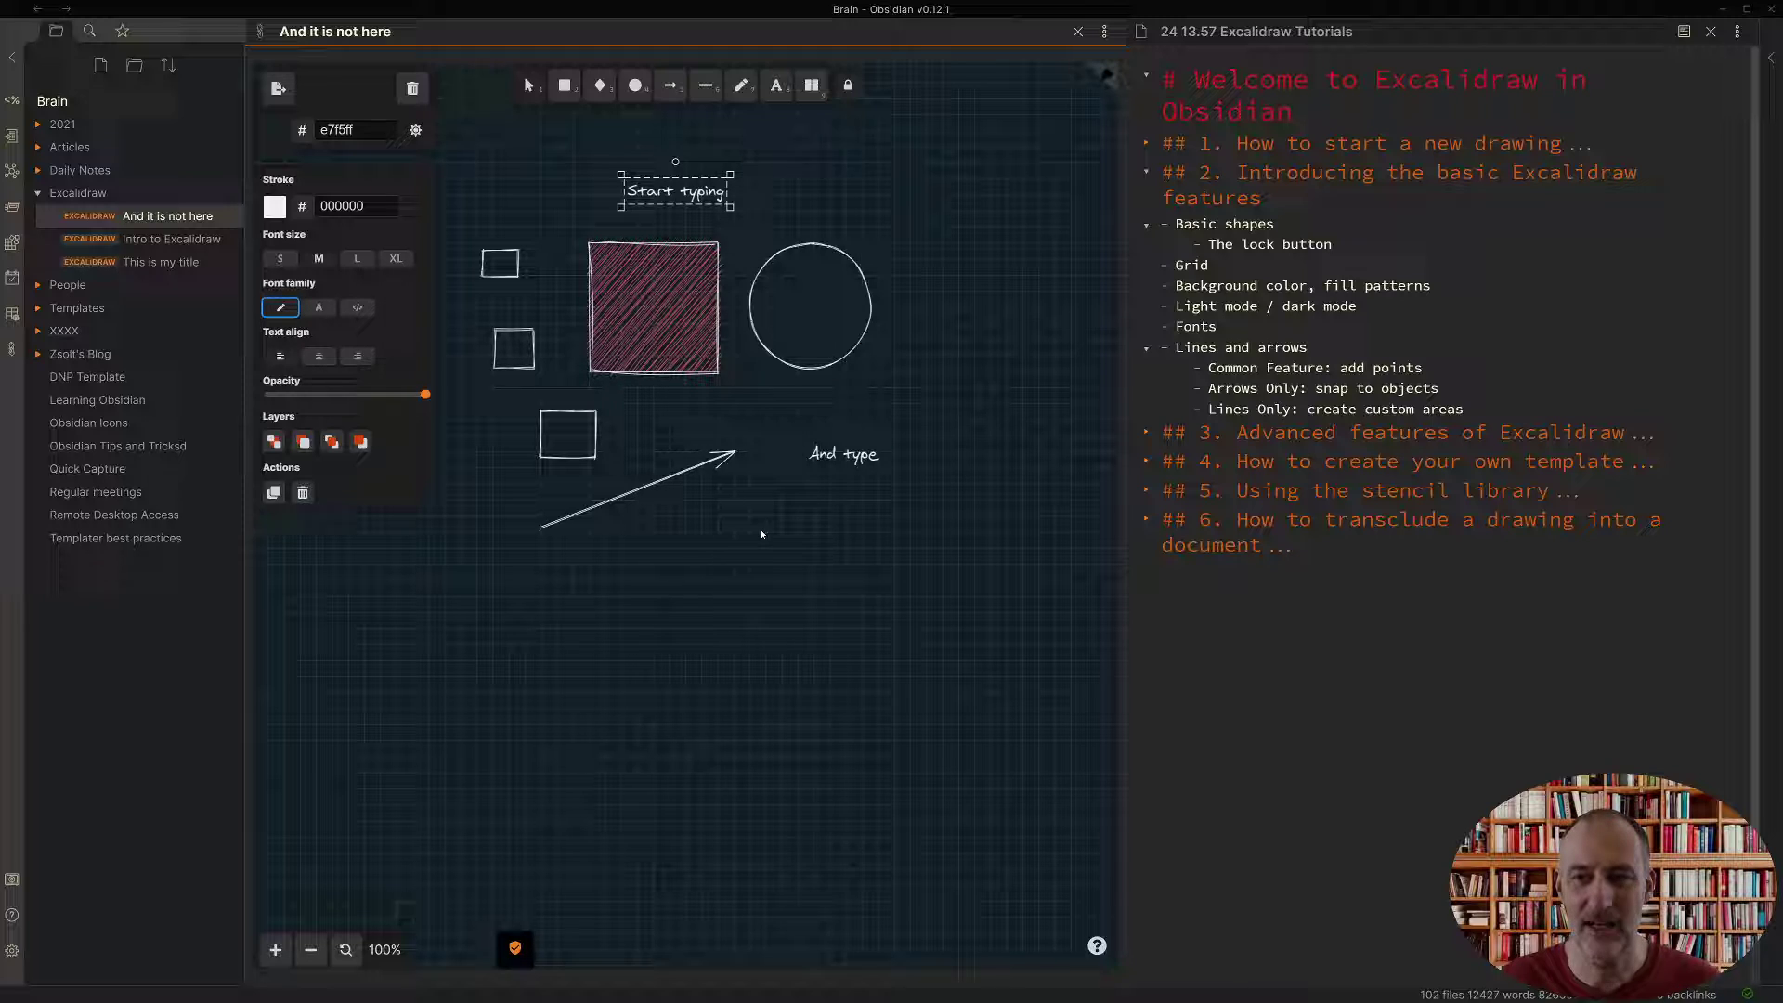
Nudge the arrow and add a bend point that pulls its end downward.
left_click(646, 488)
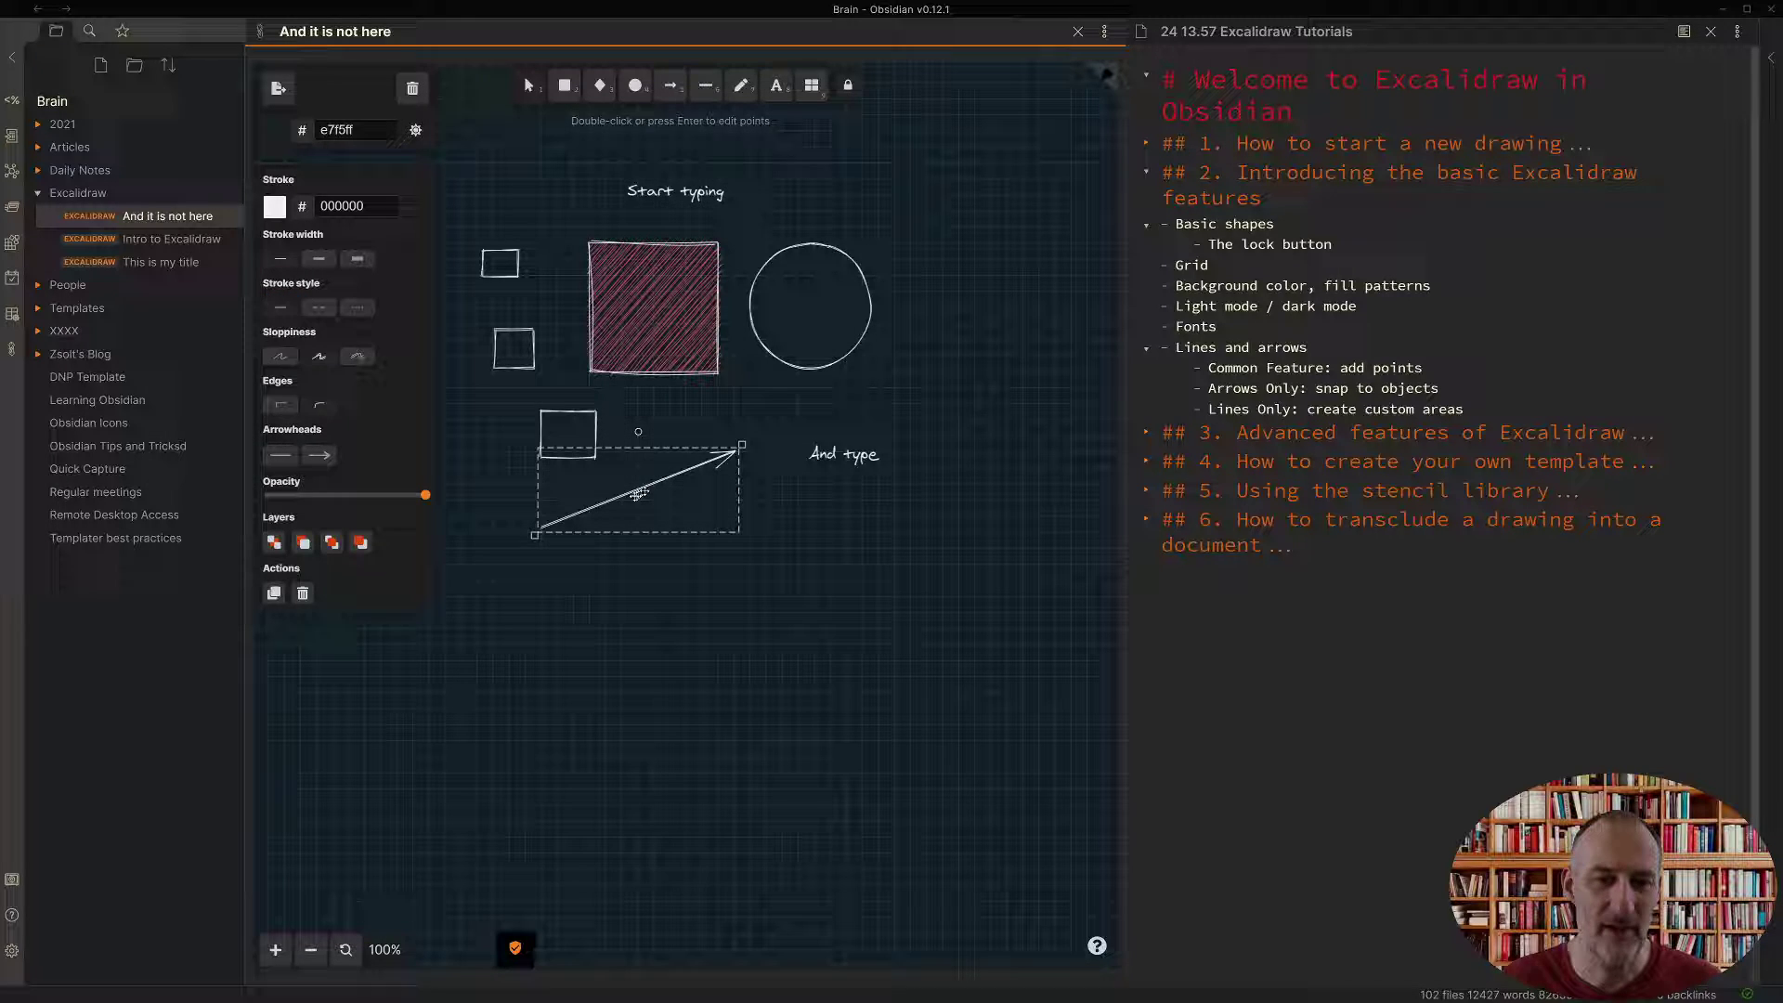
mouse_move(622, 499)
left_mouse_down()
mouse_move(699, 455)
mouse_move(699, 486)
mouse_move(637, 516)
left_mouse_up()
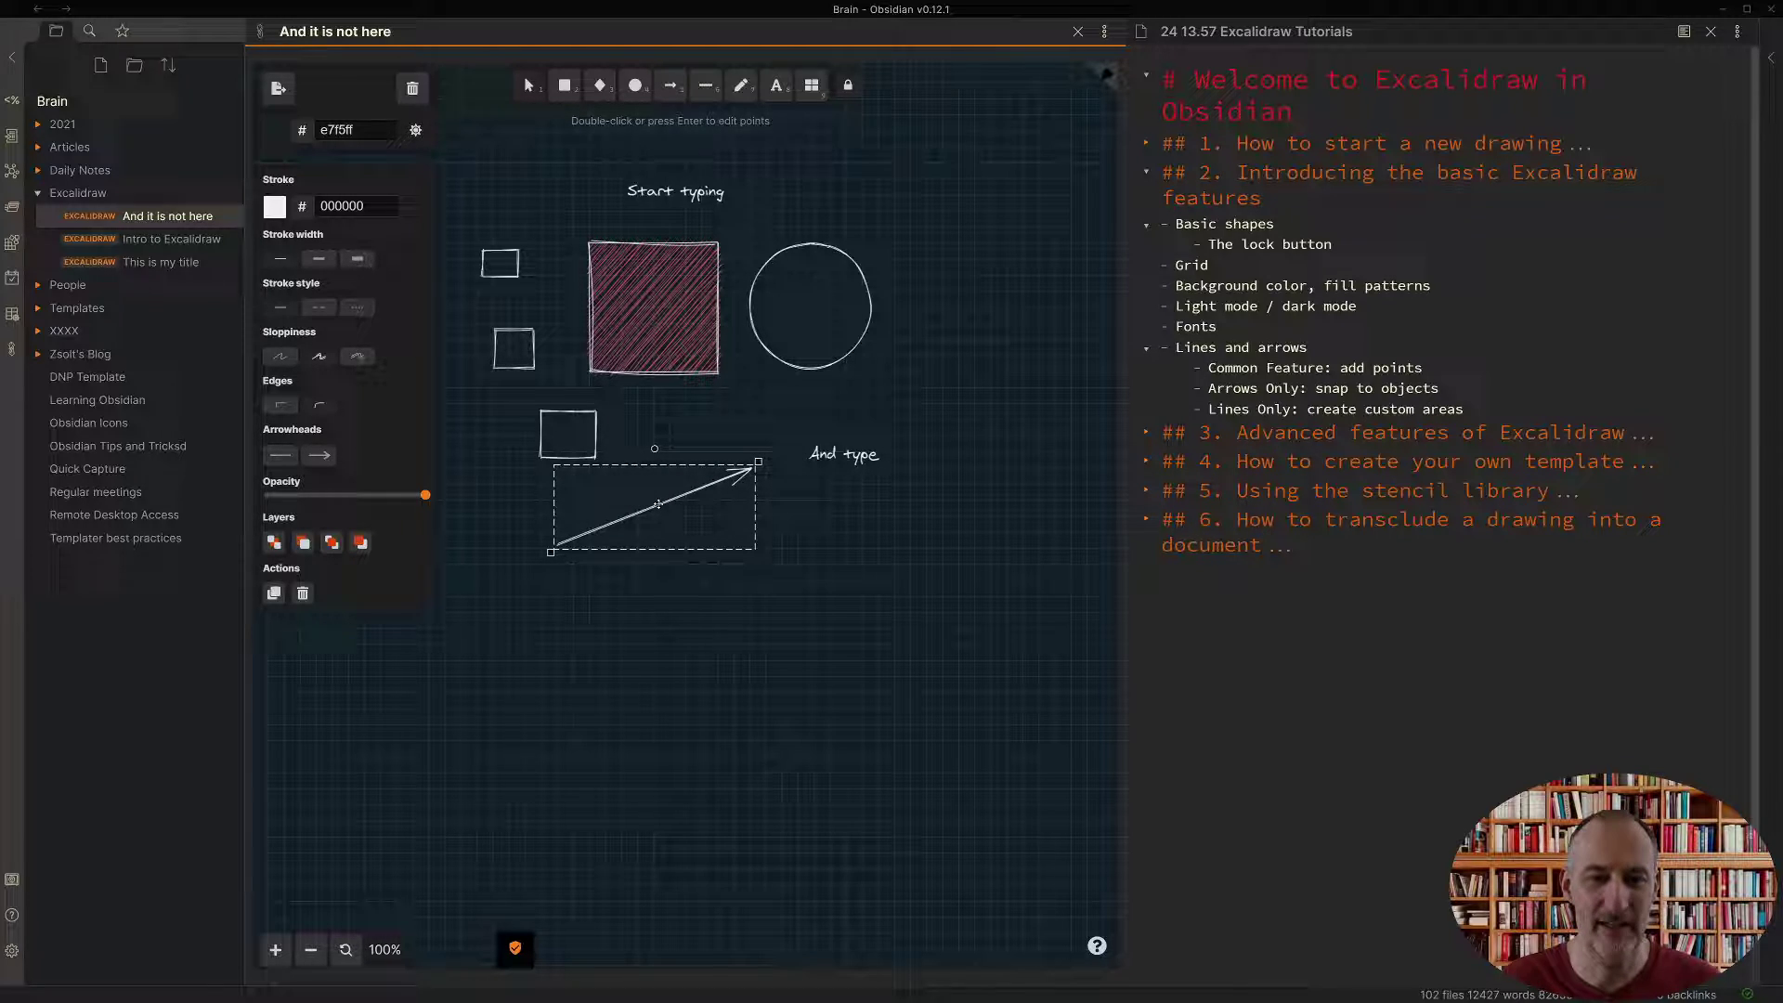
double_click(658, 504)
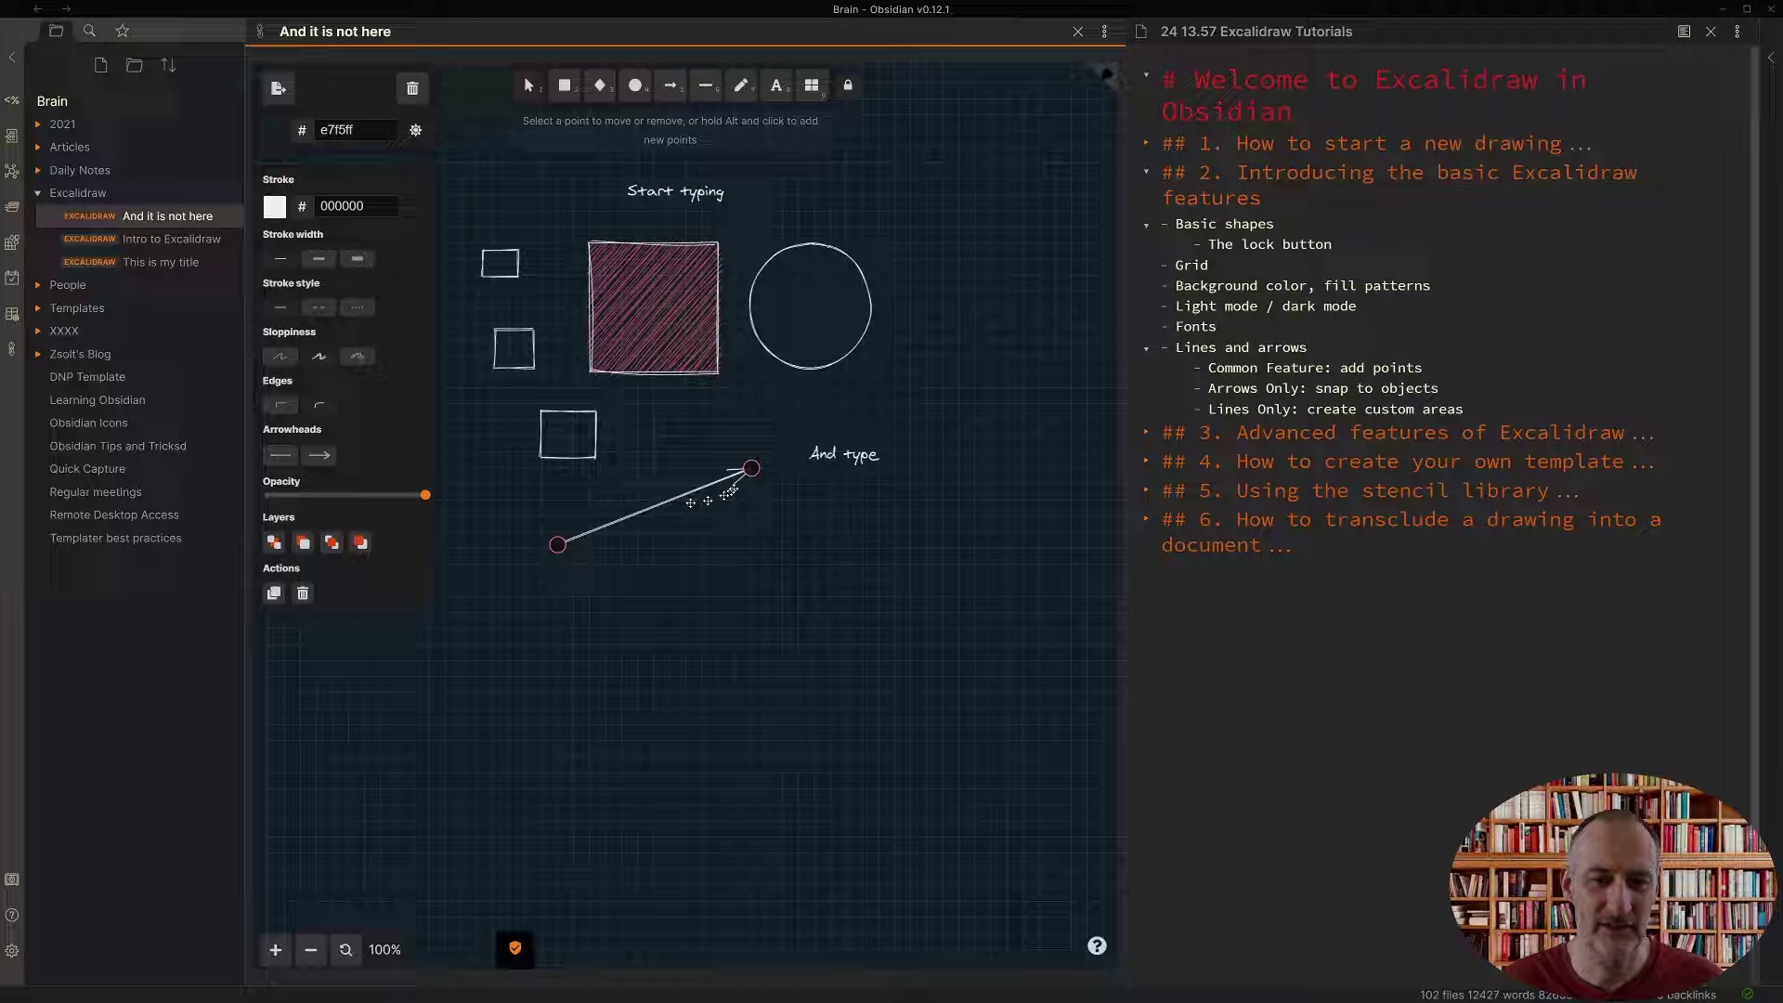
left_click_drag(750, 469, 804, 608)
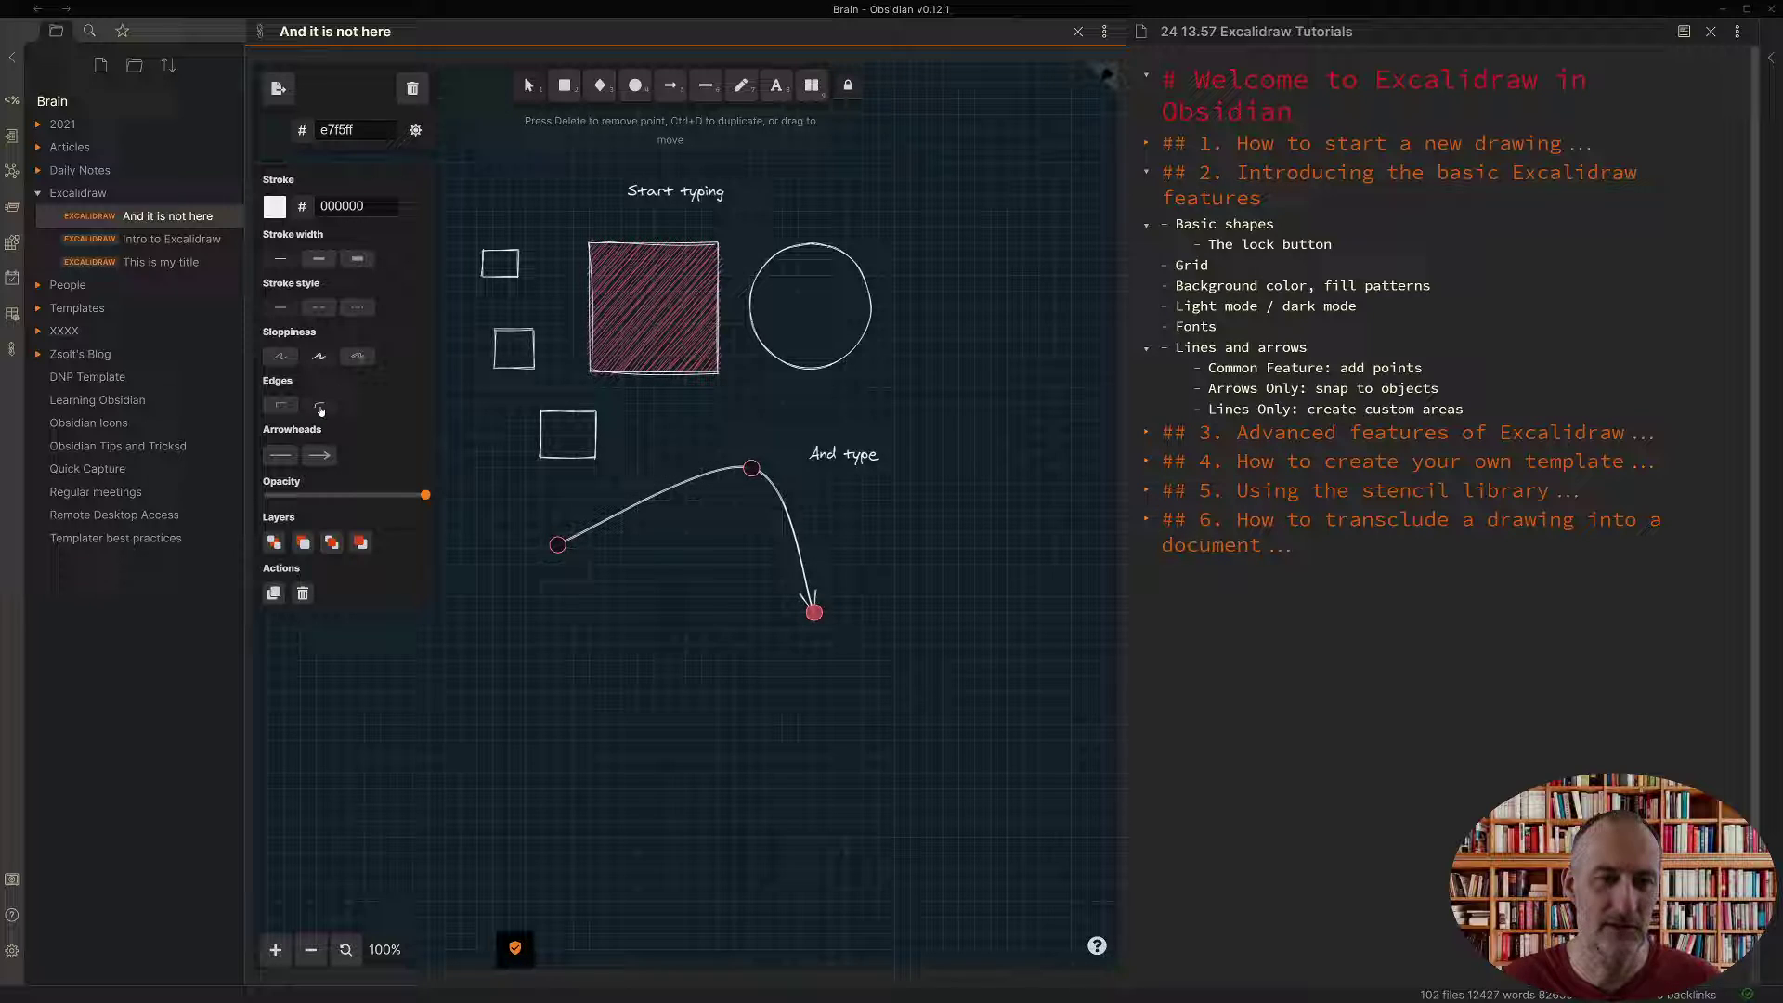
Give the arrow sharp edges and set its end arrowhead to None.
left_click(282, 406)
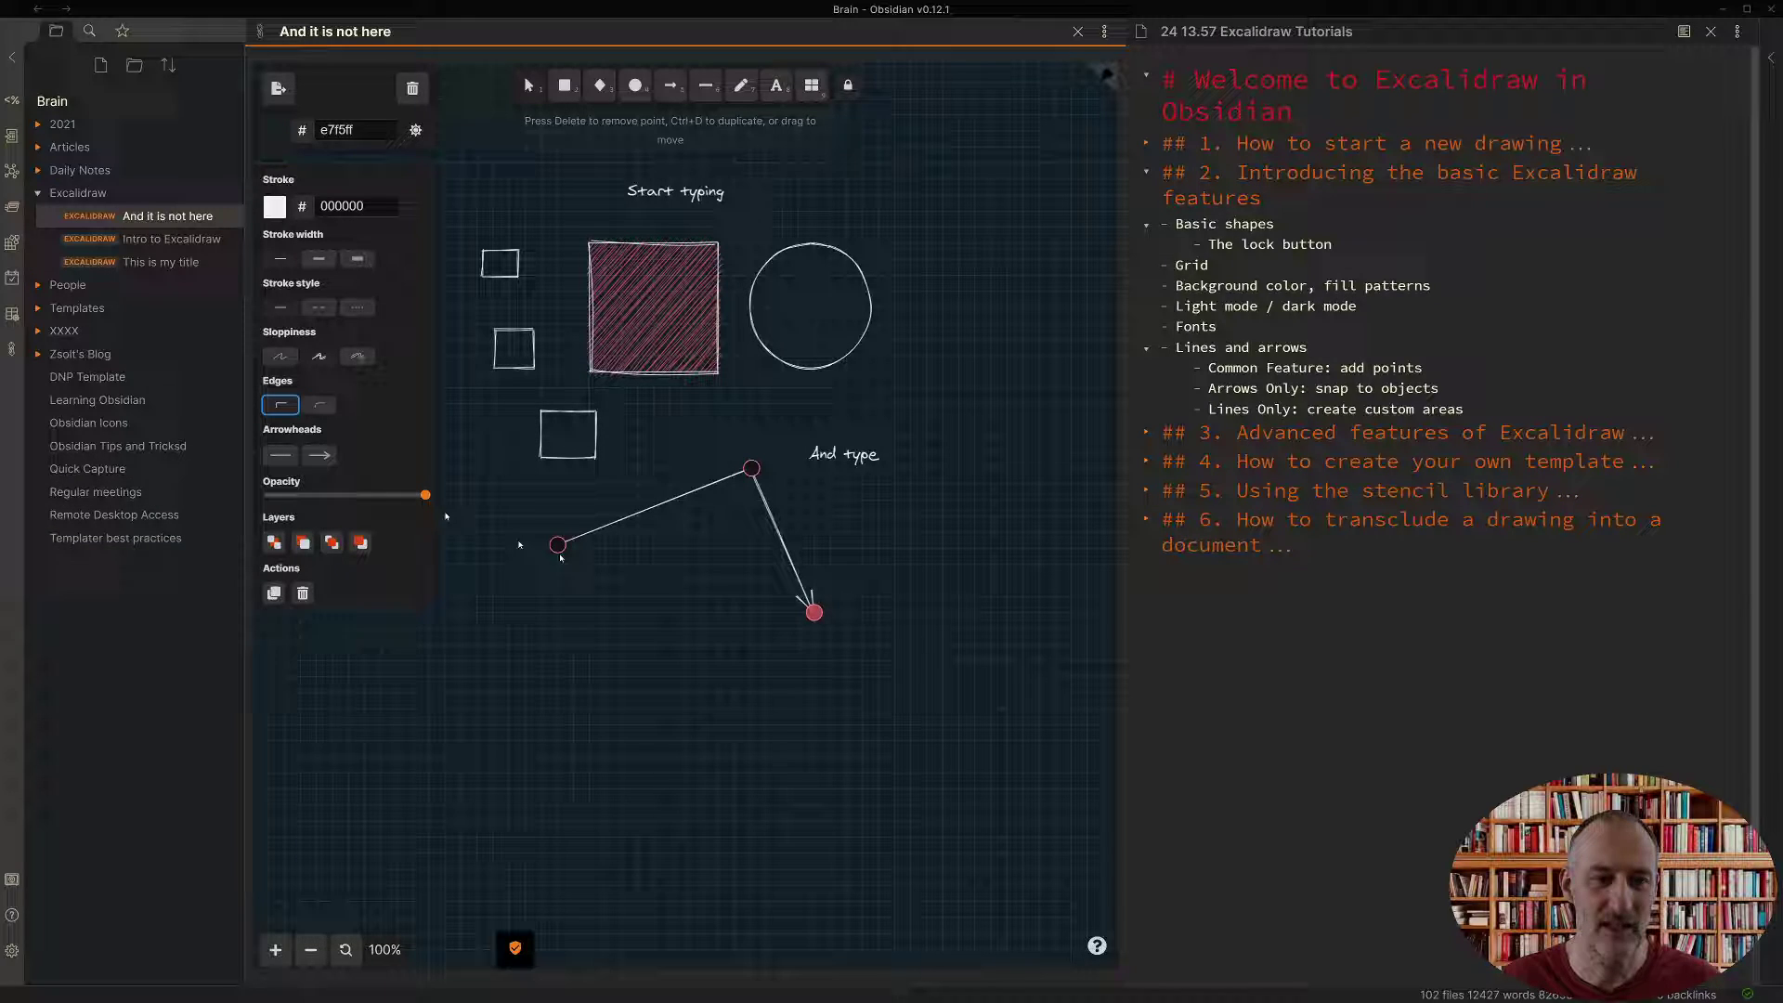
left_click(317, 454)
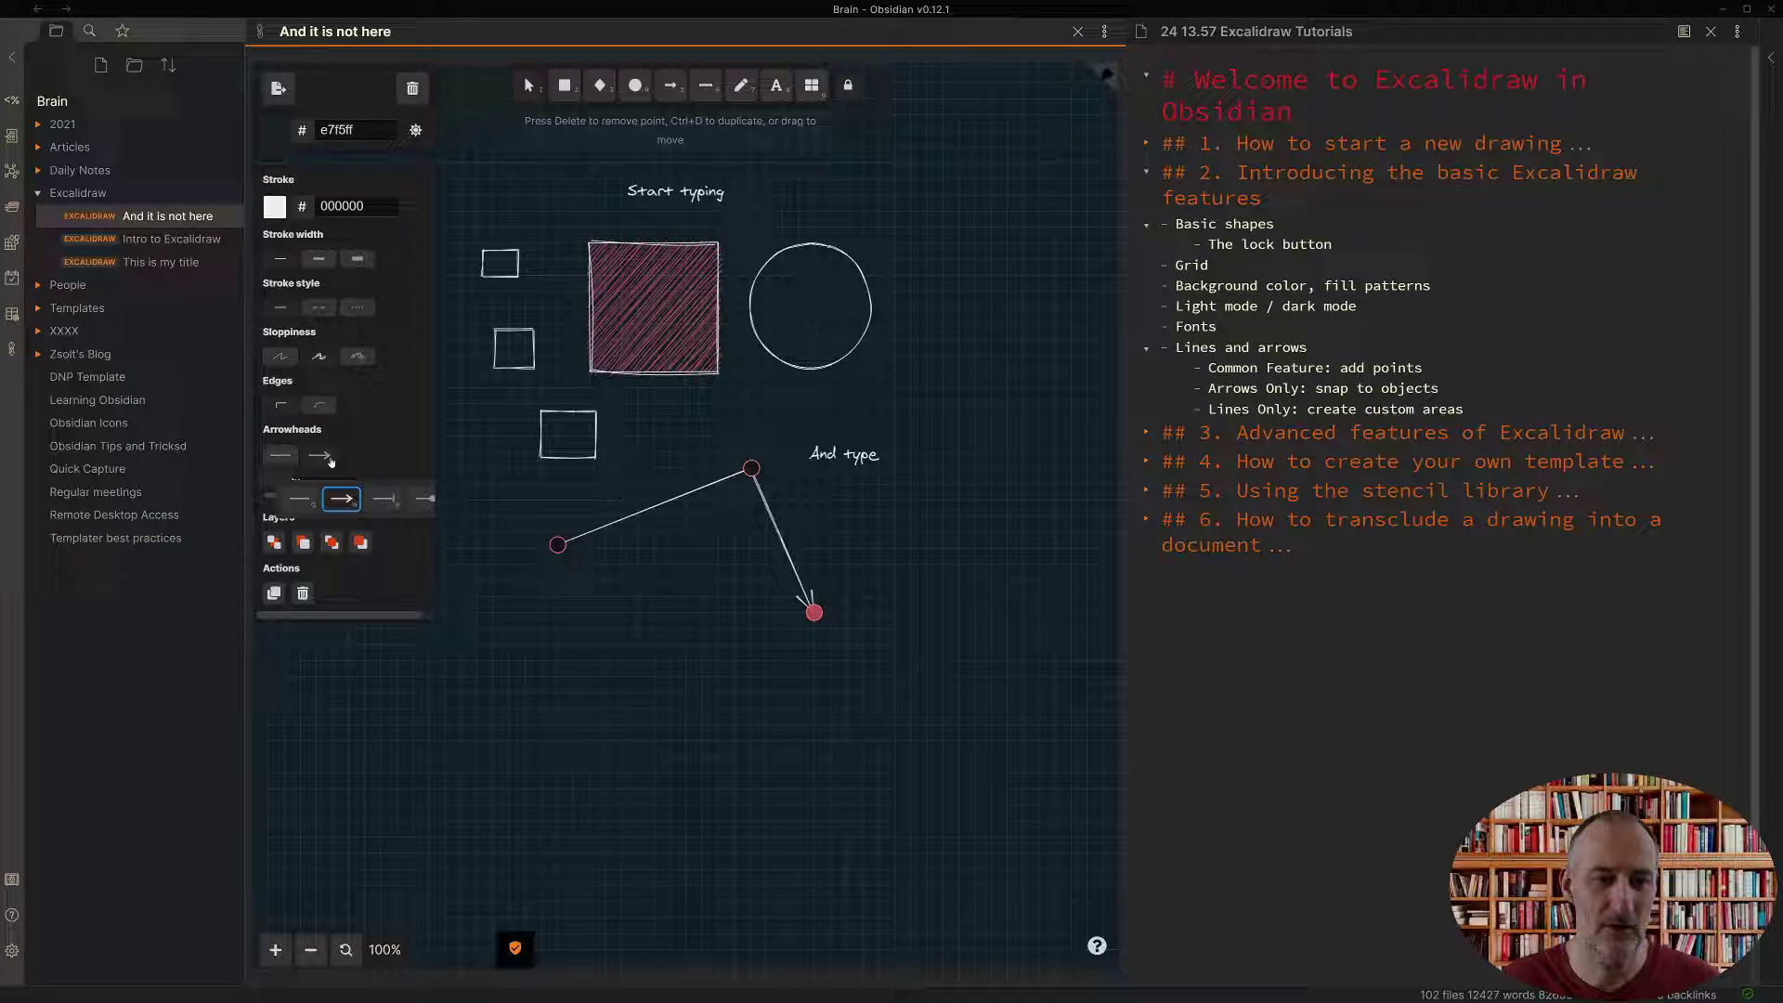
left_click(299, 502)
left_click(650, 571)
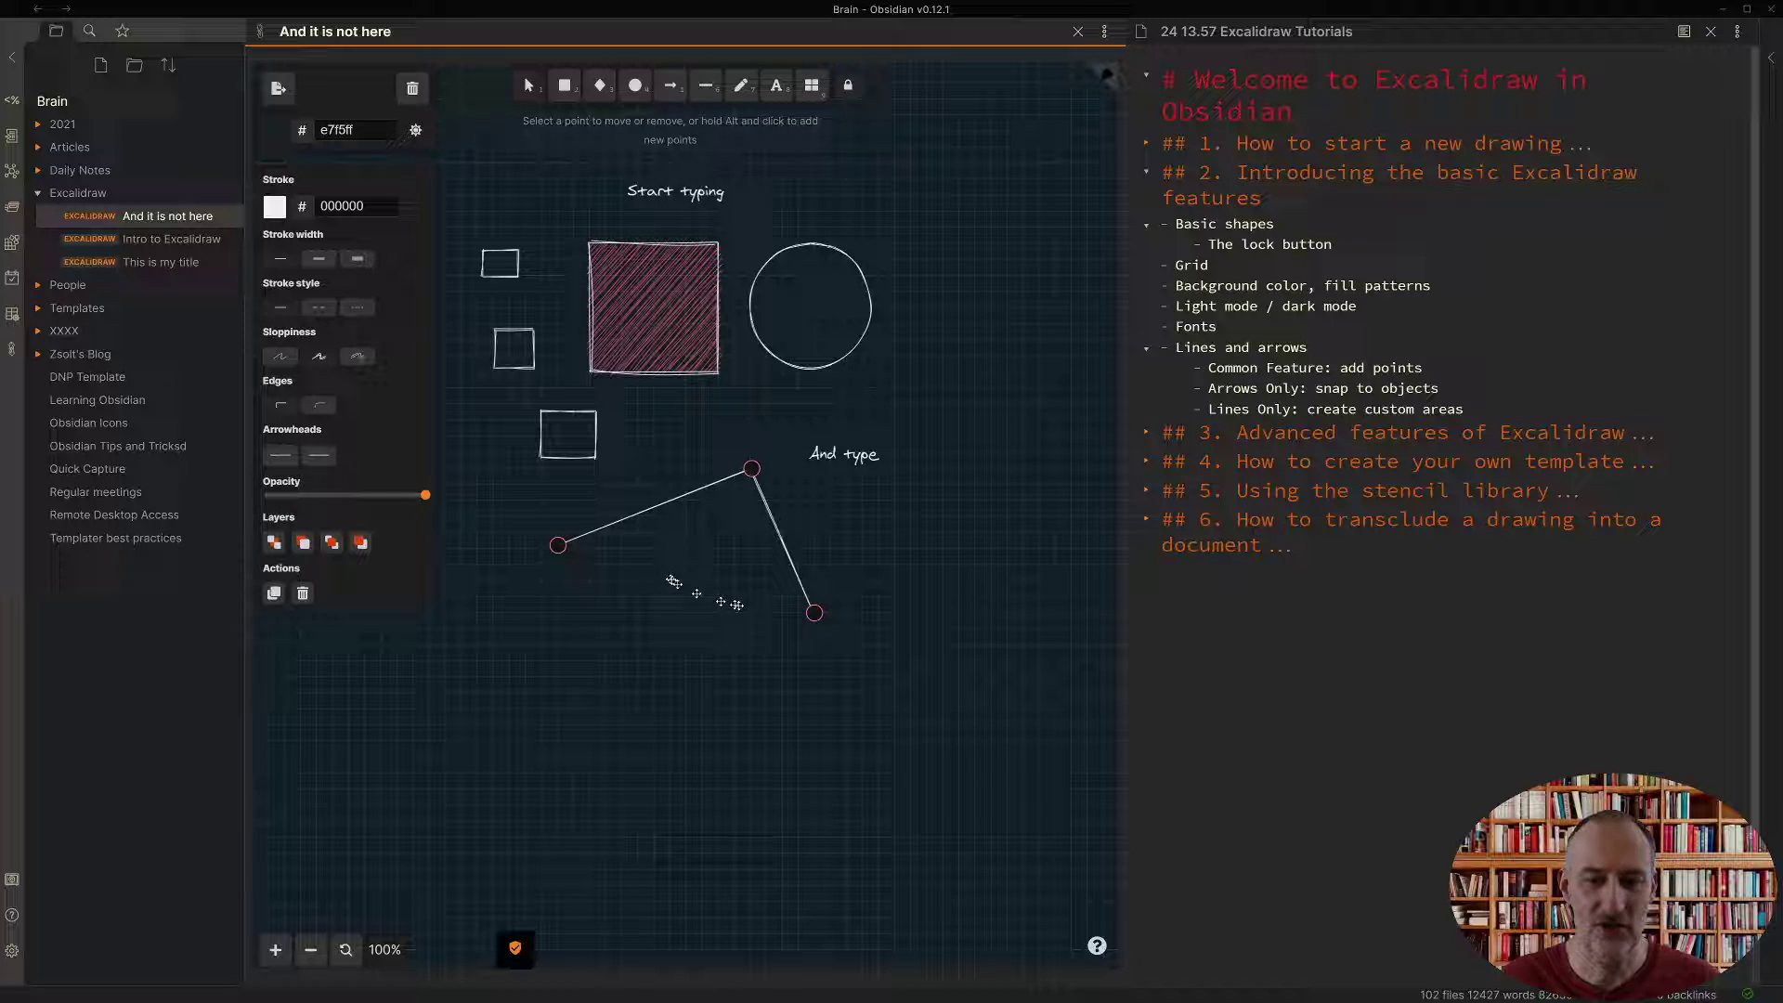
left_click(320, 457)
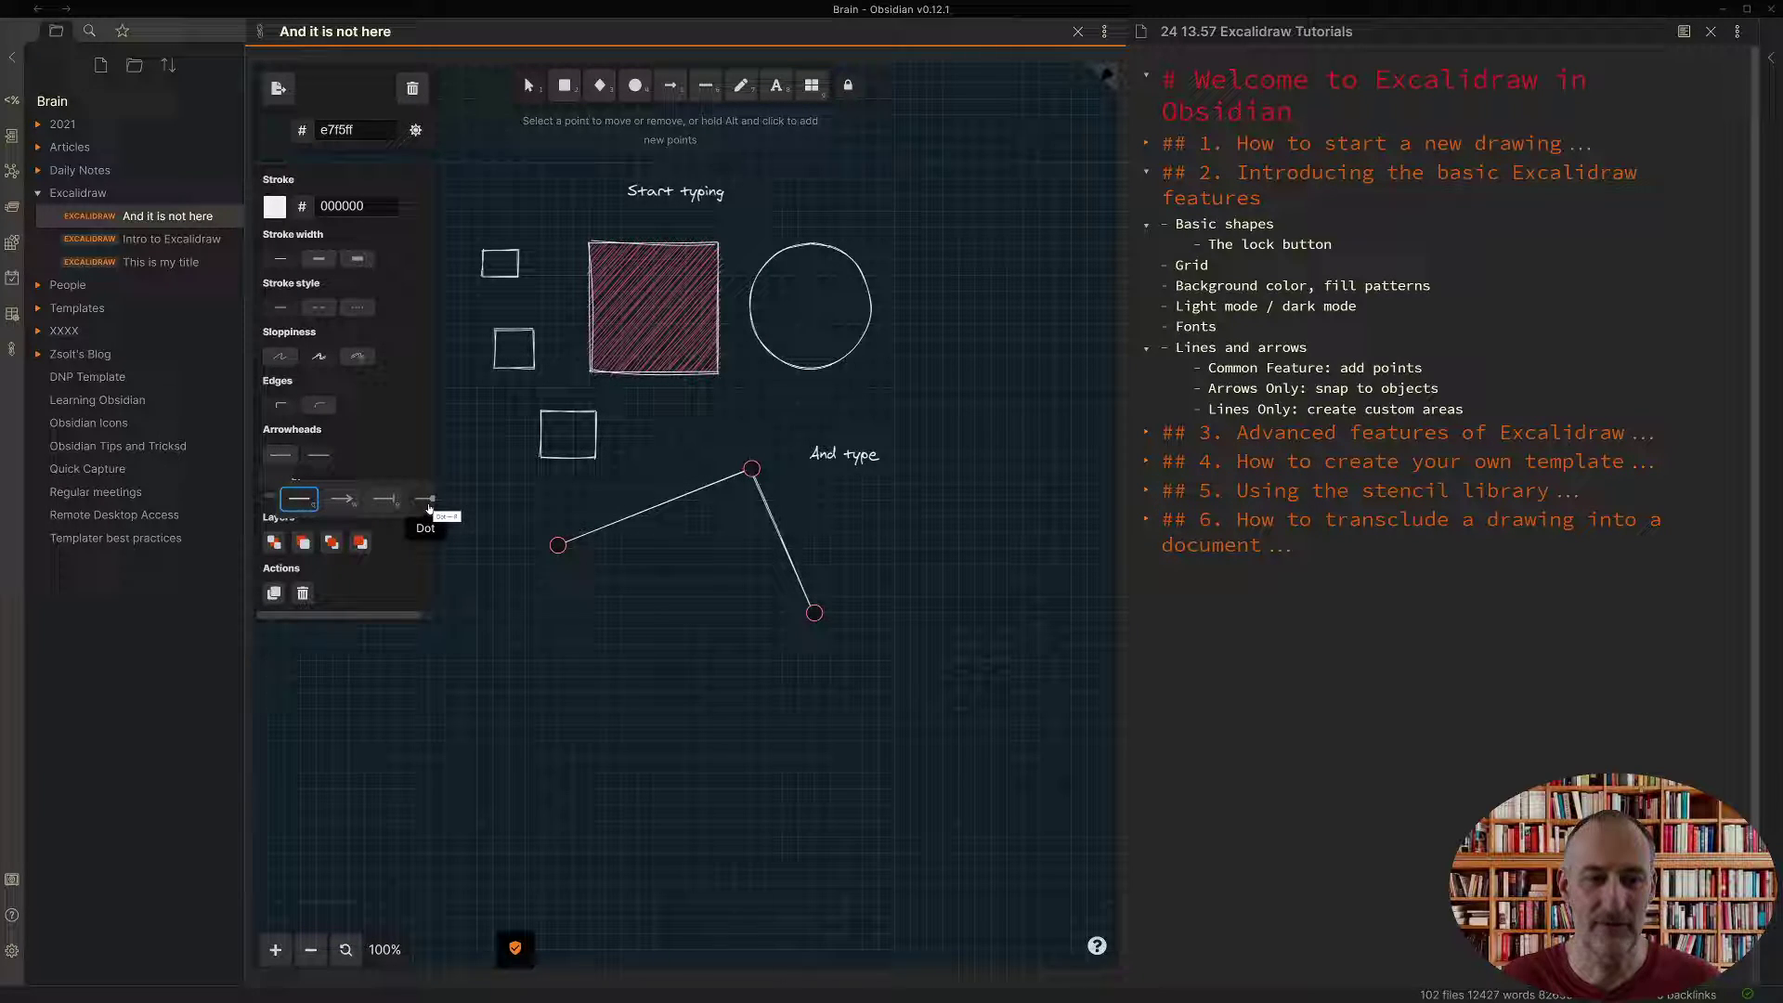
left_click(621, 493)
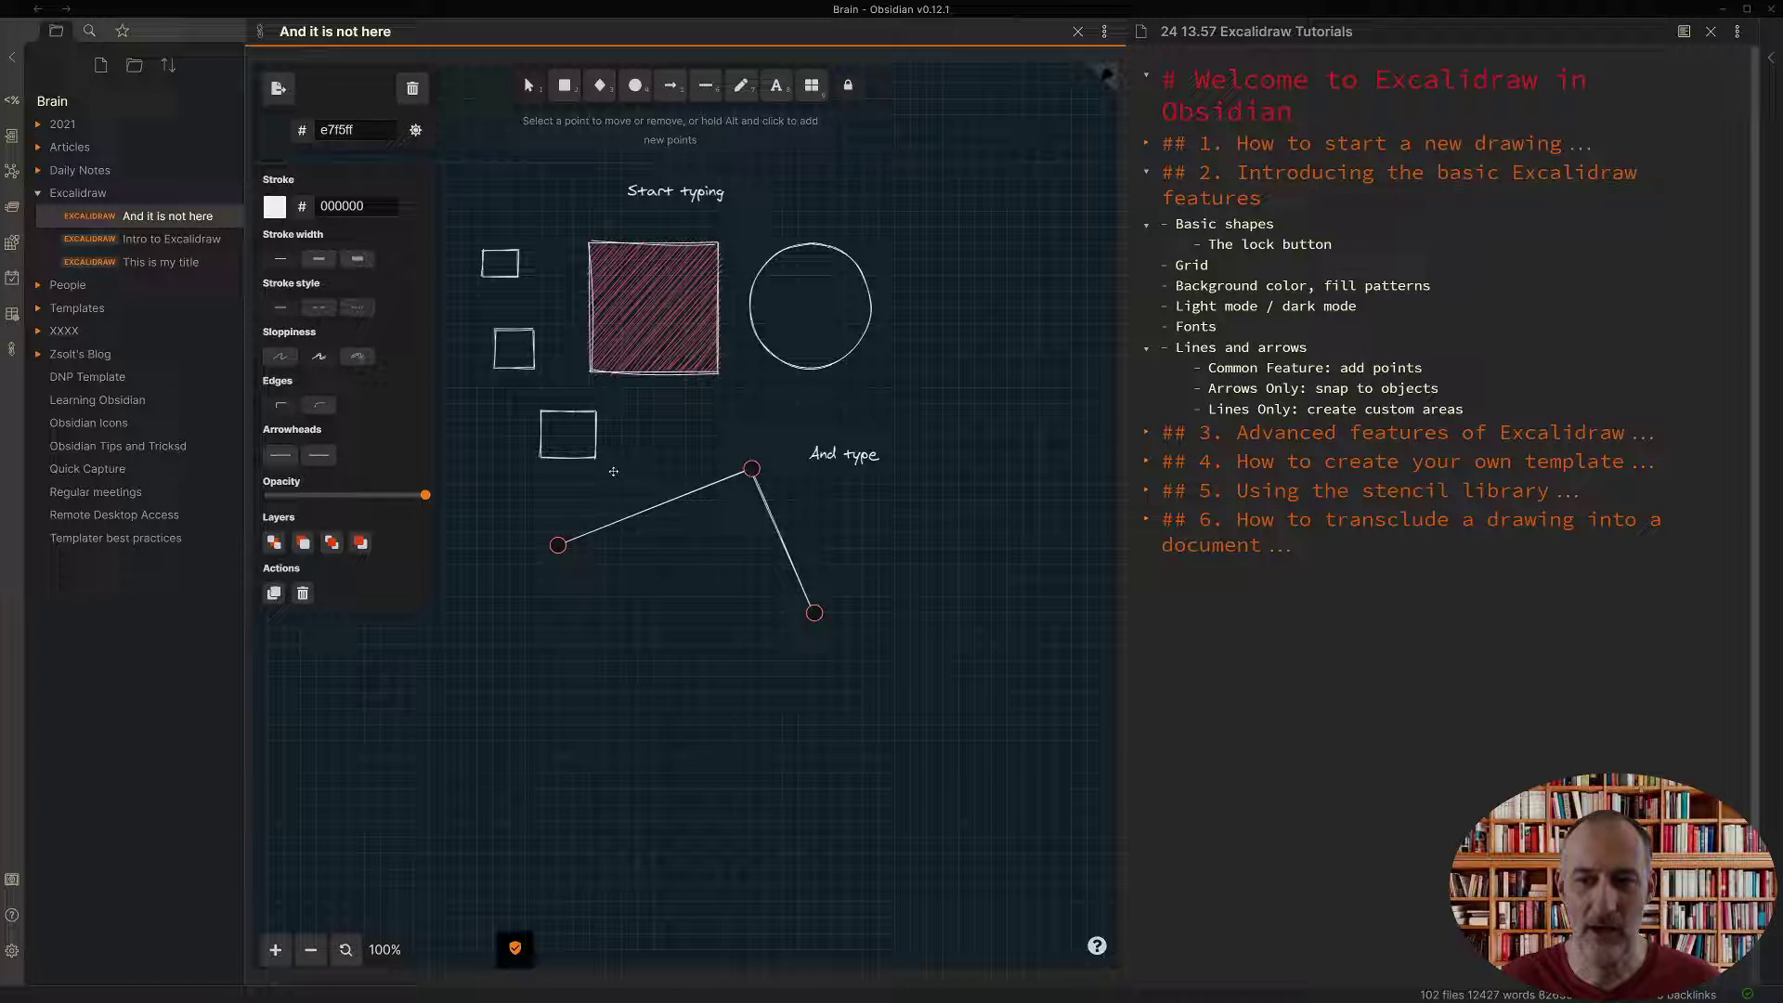
Run the line from one small square down to another square placed below it.
left_click_drag(557, 546, 606, 435)
left_click_drag(512, 354, 639, 623)
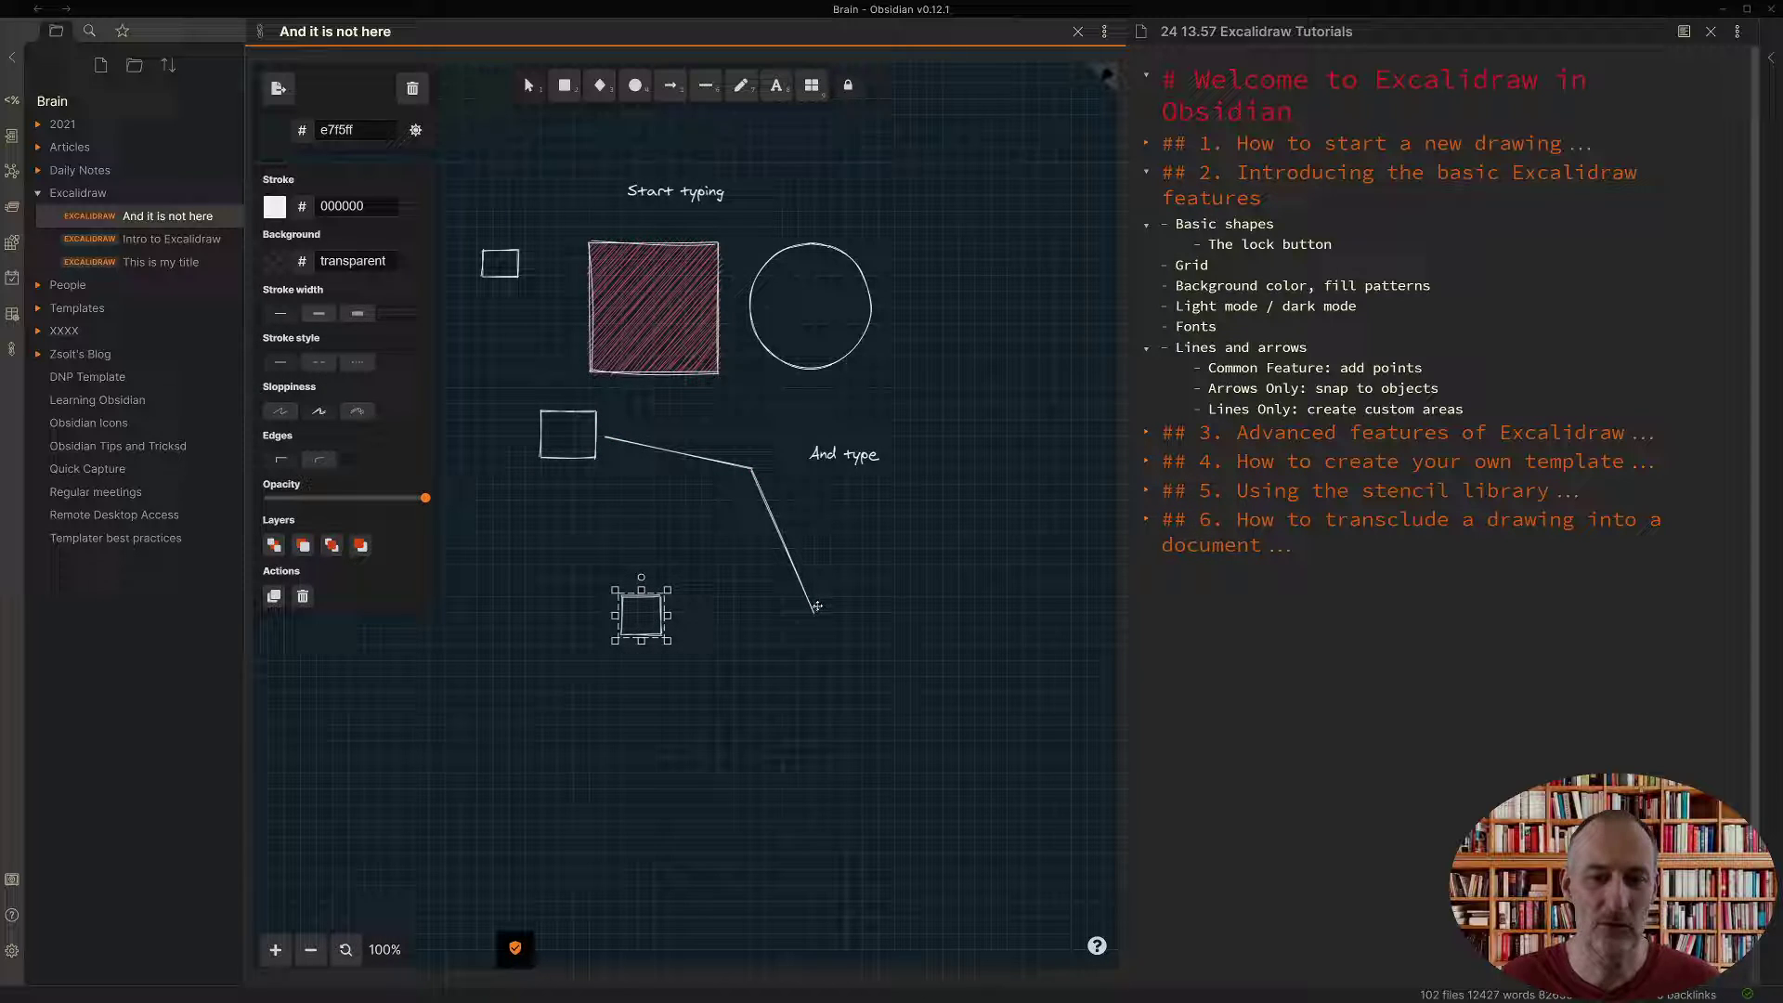
left_click_drag(817, 606, 644, 602)
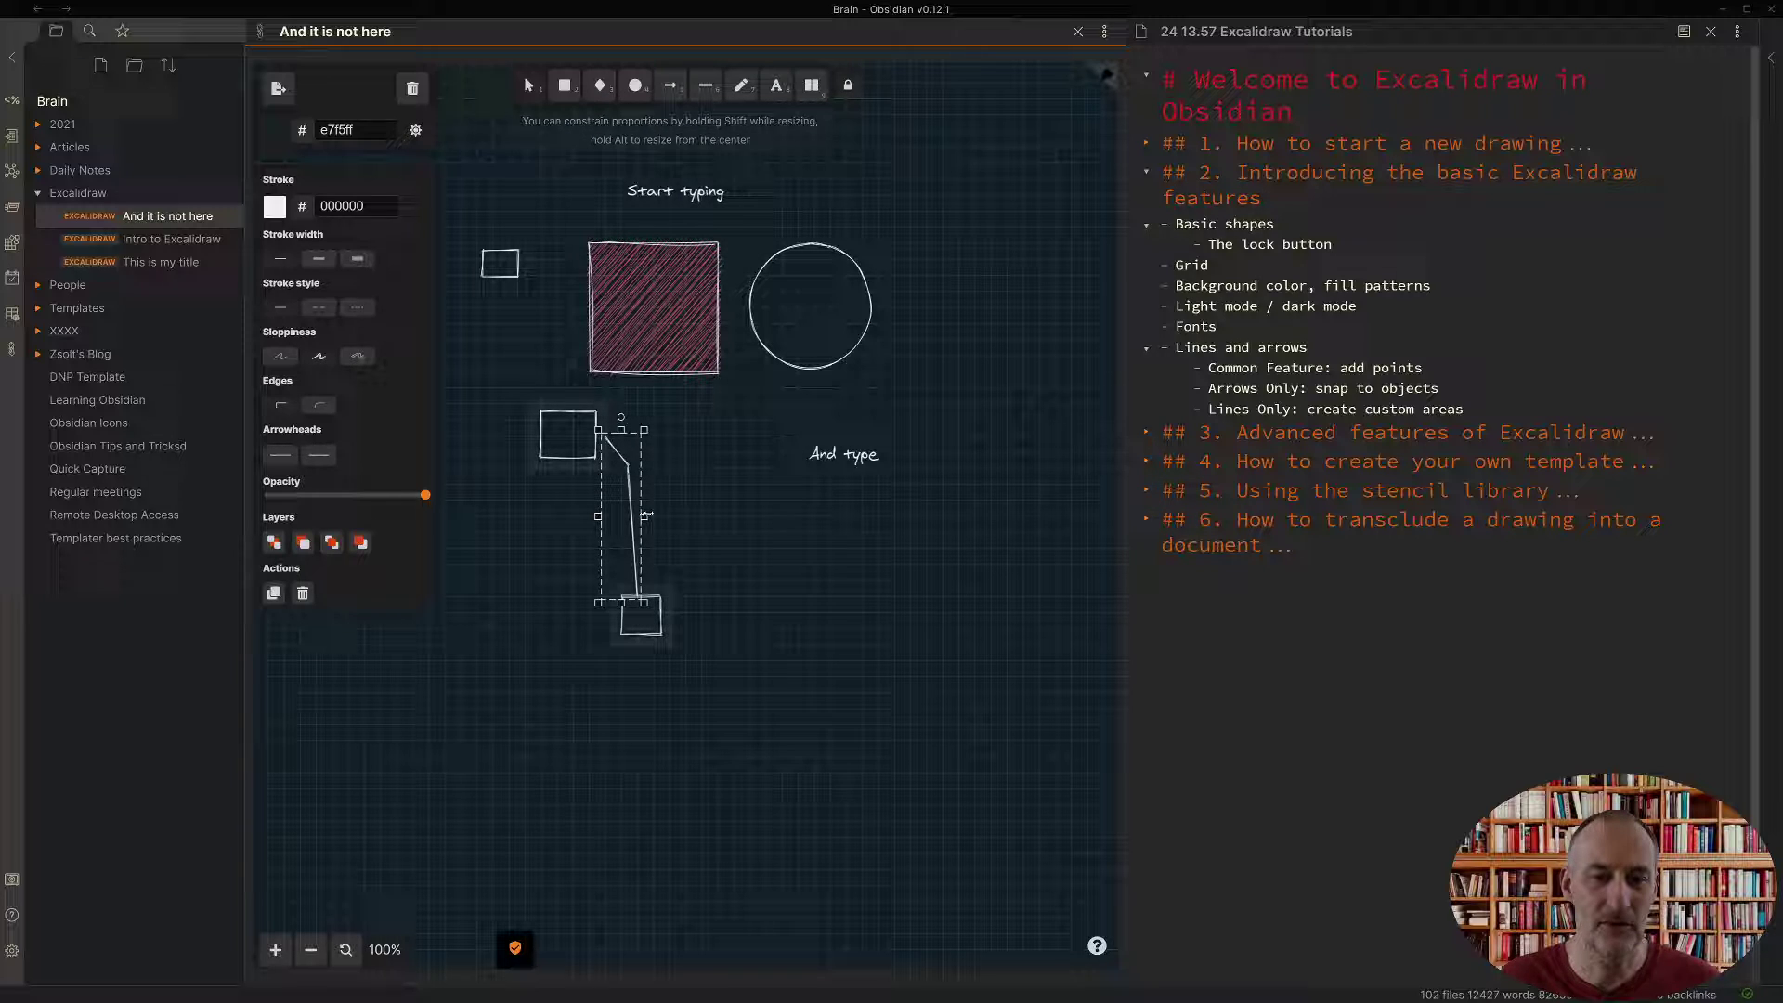
left_click_drag(646, 514, 637, 517)
left_click(657, 615)
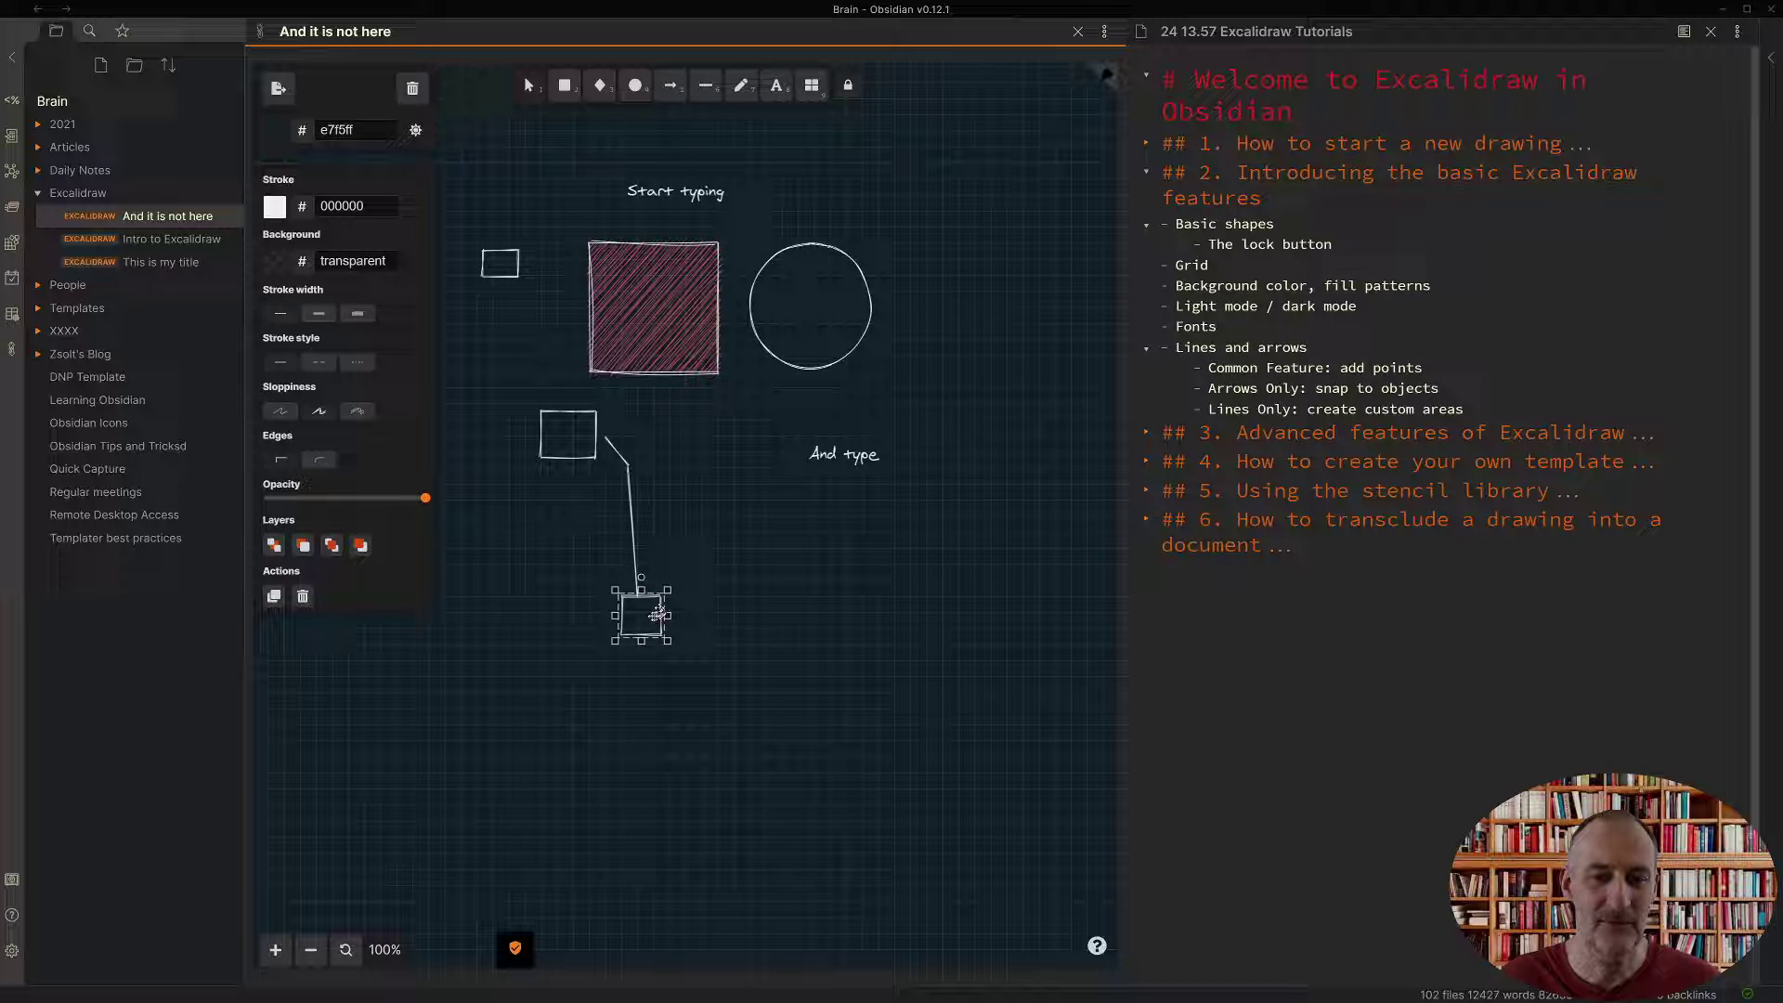
mouse_move(657, 615)
left_mouse_down()
mouse_move(716, 617)
mouse_move(749, 530)
mouse_move(752, 430)
mouse_move(748, 533)
mouse_move(620, 587)
mouse_move(549, 528)
mouse_move(600, 595)
mouse_move(749, 529)
mouse_move(741, 434)
mouse_move(741, 566)
mouse_move(618, 604)
mouse_move(576, 590)
mouse_move(640, 622)
left_mouse_up()
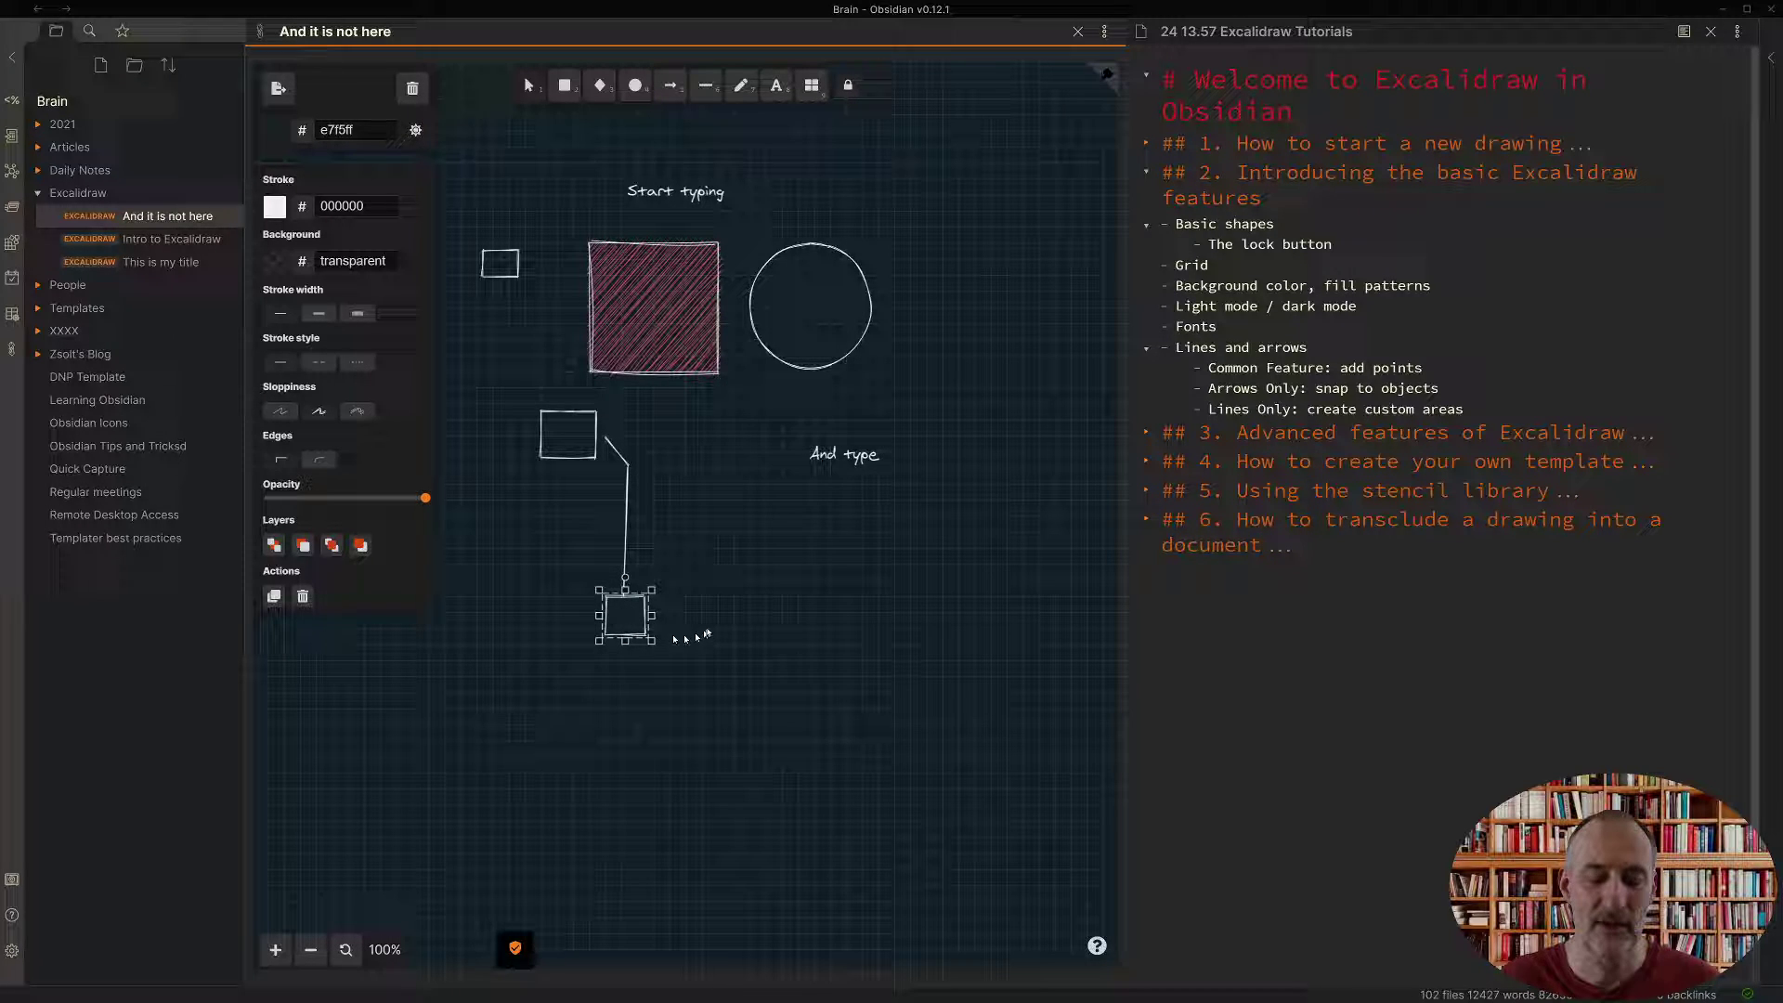
Set the line's end arrowhead to Arrow and check it follows the moved square.
left_click(630, 489)
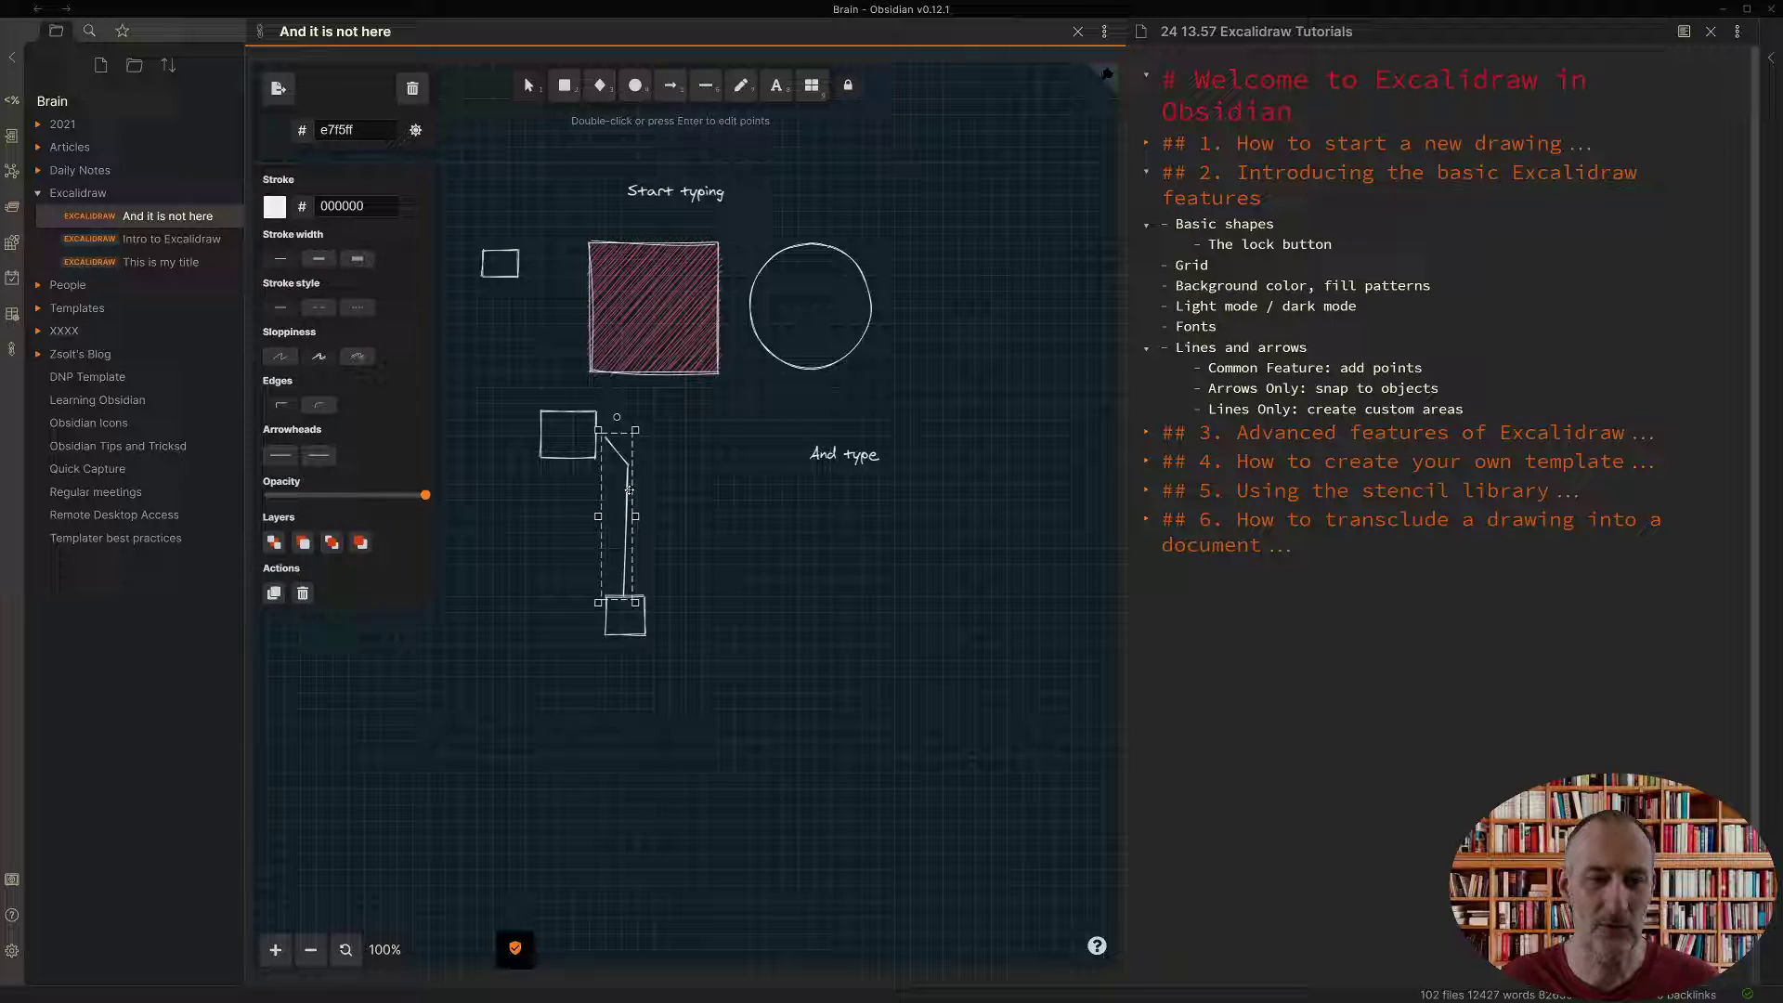
left_click(318, 454)
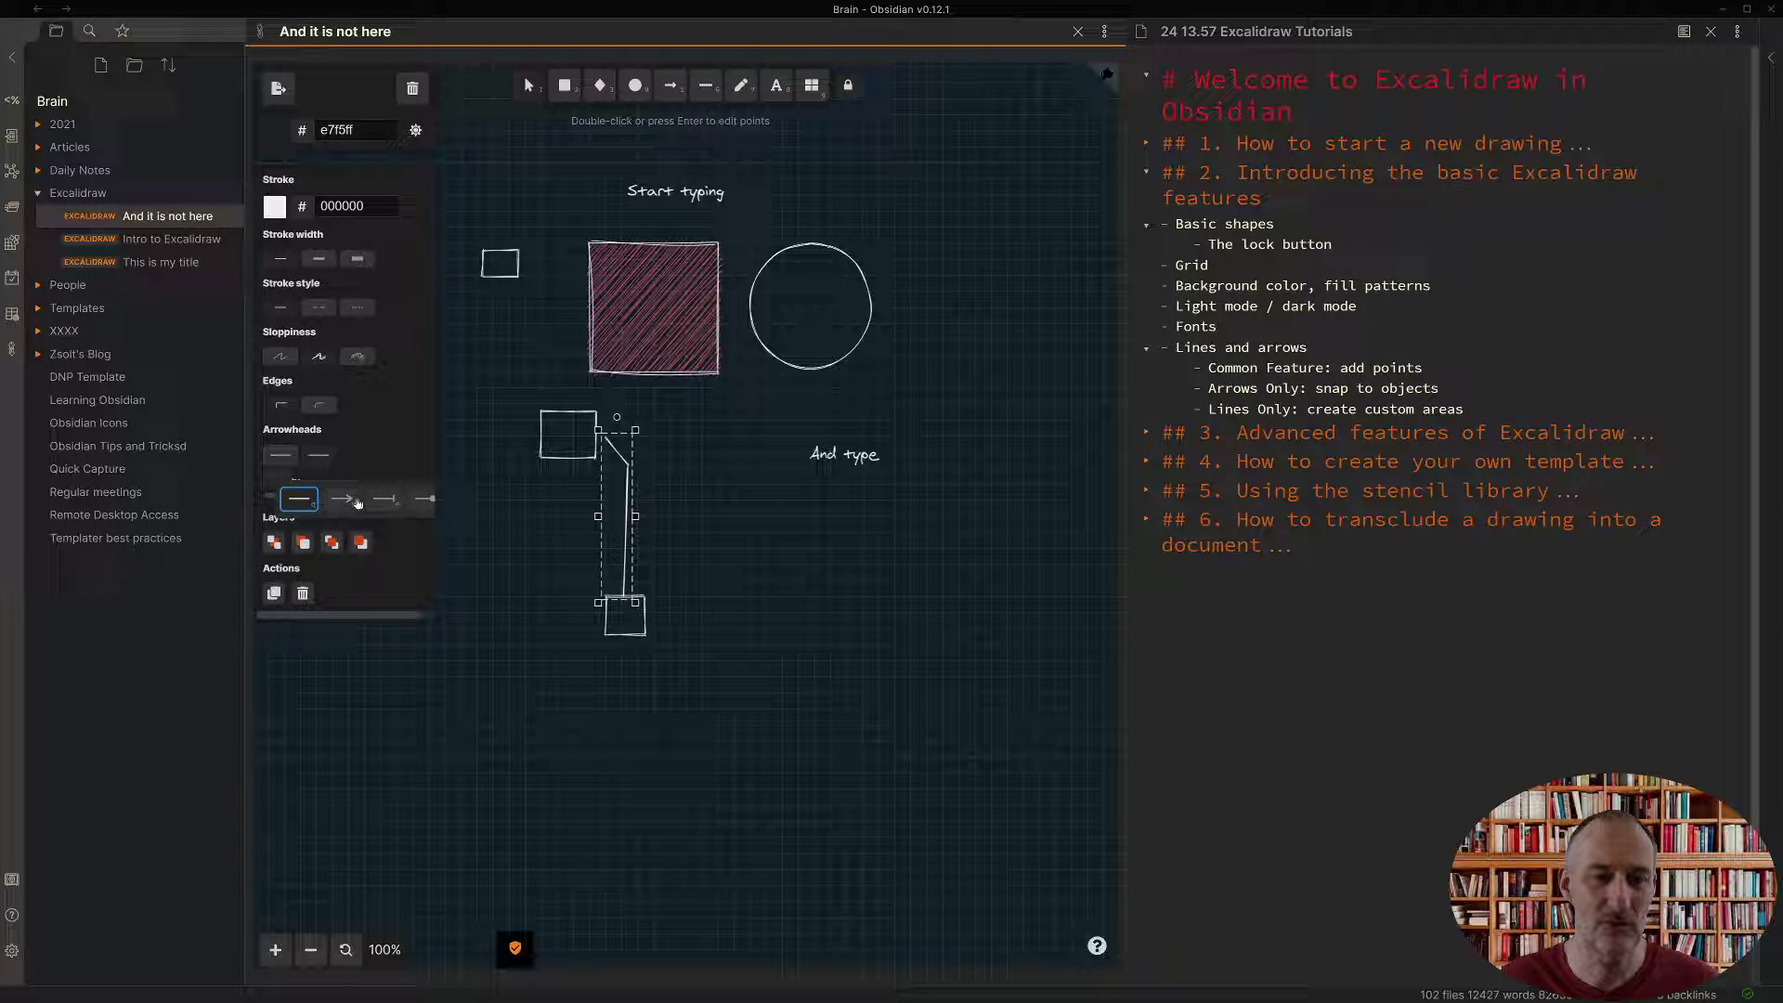
left_click(342, 500)
left_click(719, 593)
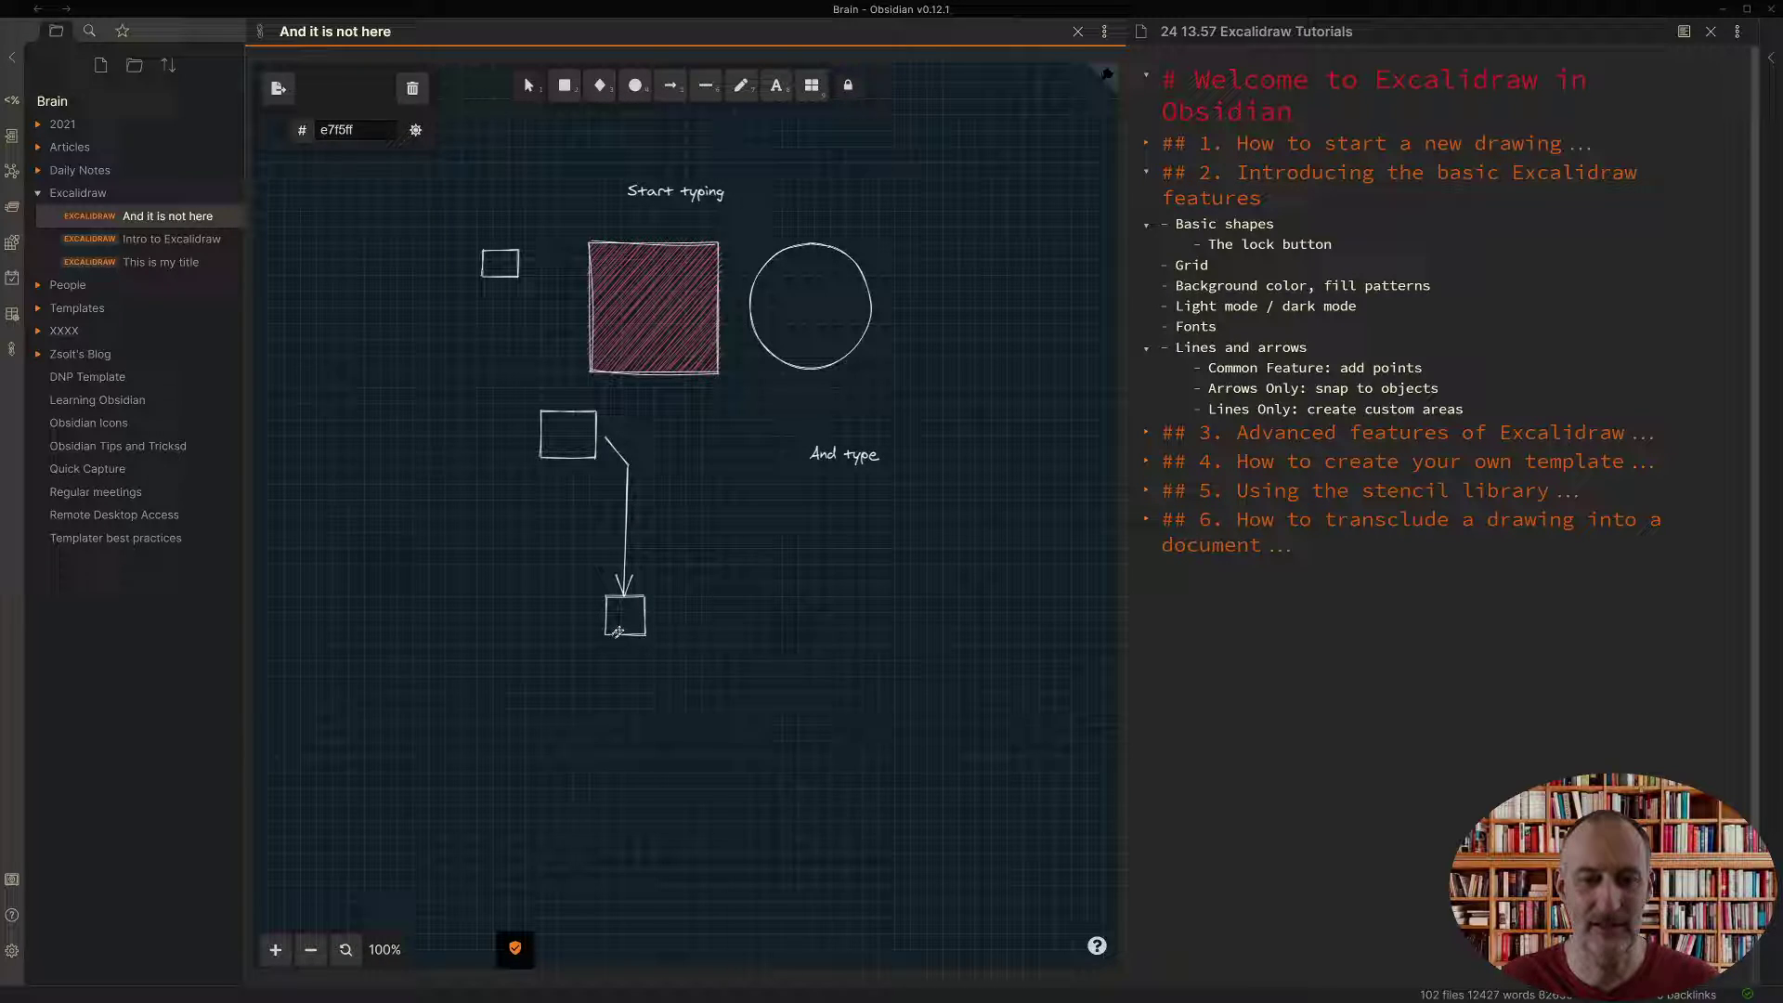
mouse_move(620, 630)
left_mouse_down()
mouse_move(764, 621)
mouse_move(786, 594)
mouse_move(604, 618)
left_mouse_up()
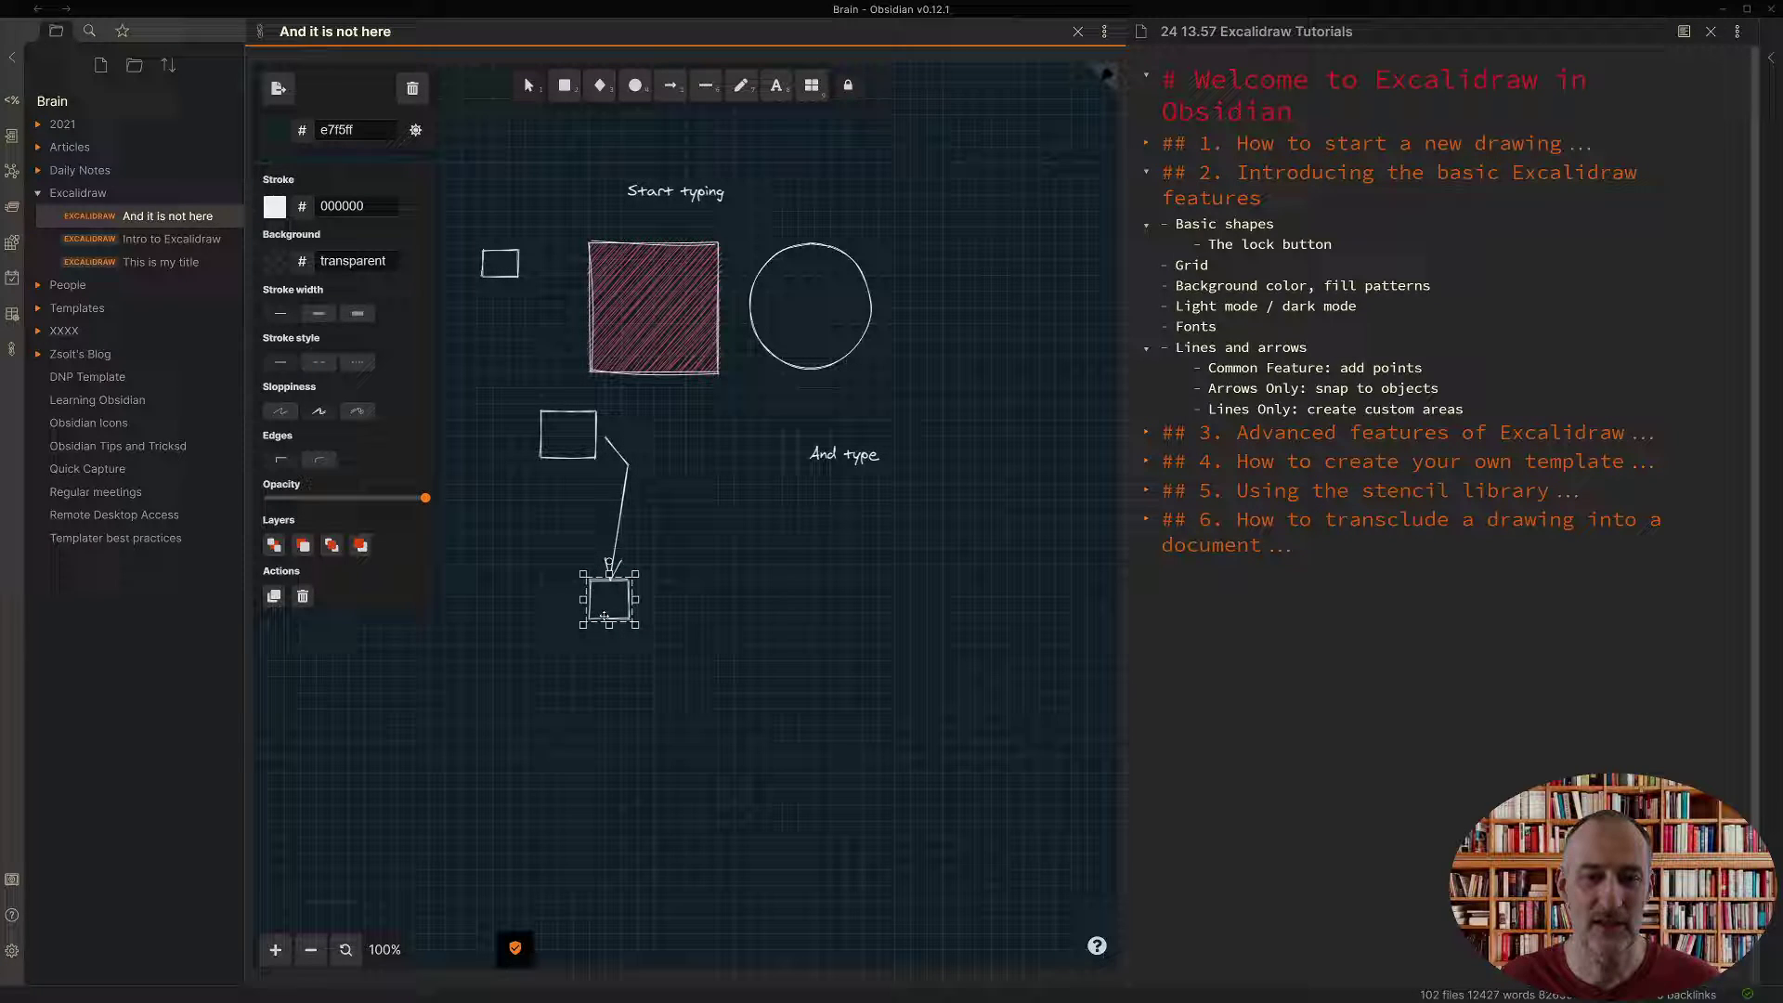
Draw a straight line to the right of the arrow with the Line tool.
left_click(703, 614)
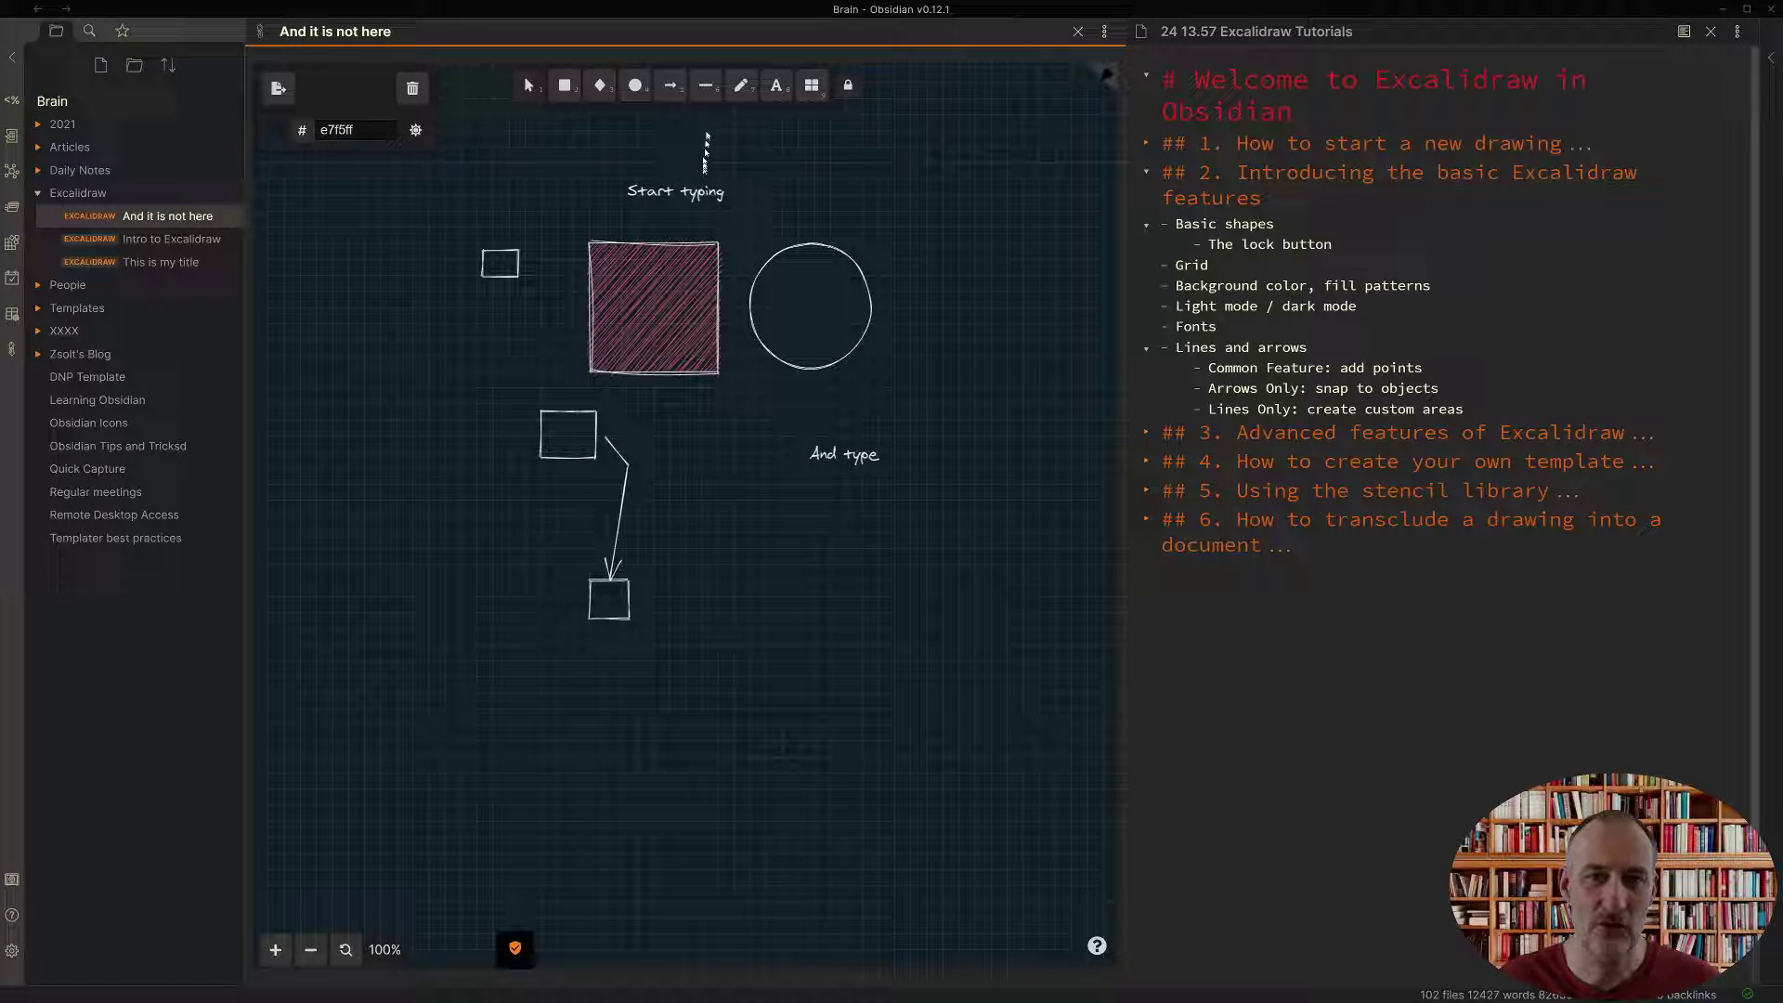
left_click(707, 86)
left_click_drag(722, 564, 910, 549)
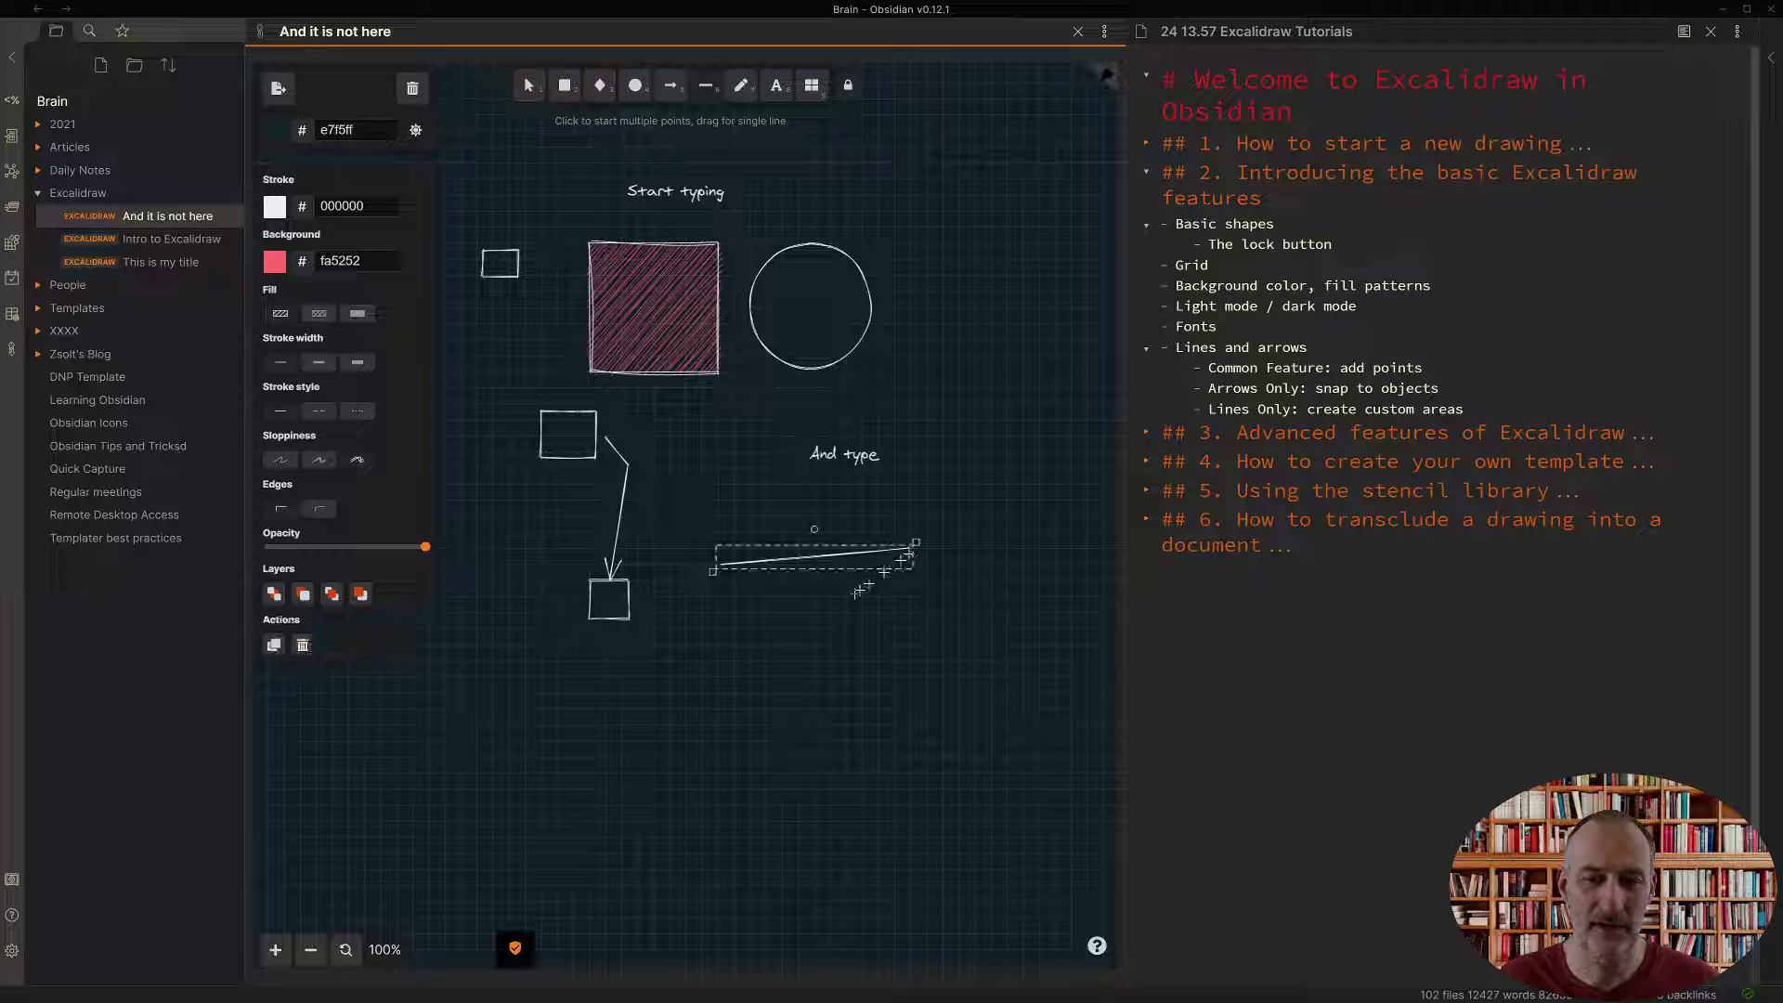
left_click(814, 563)
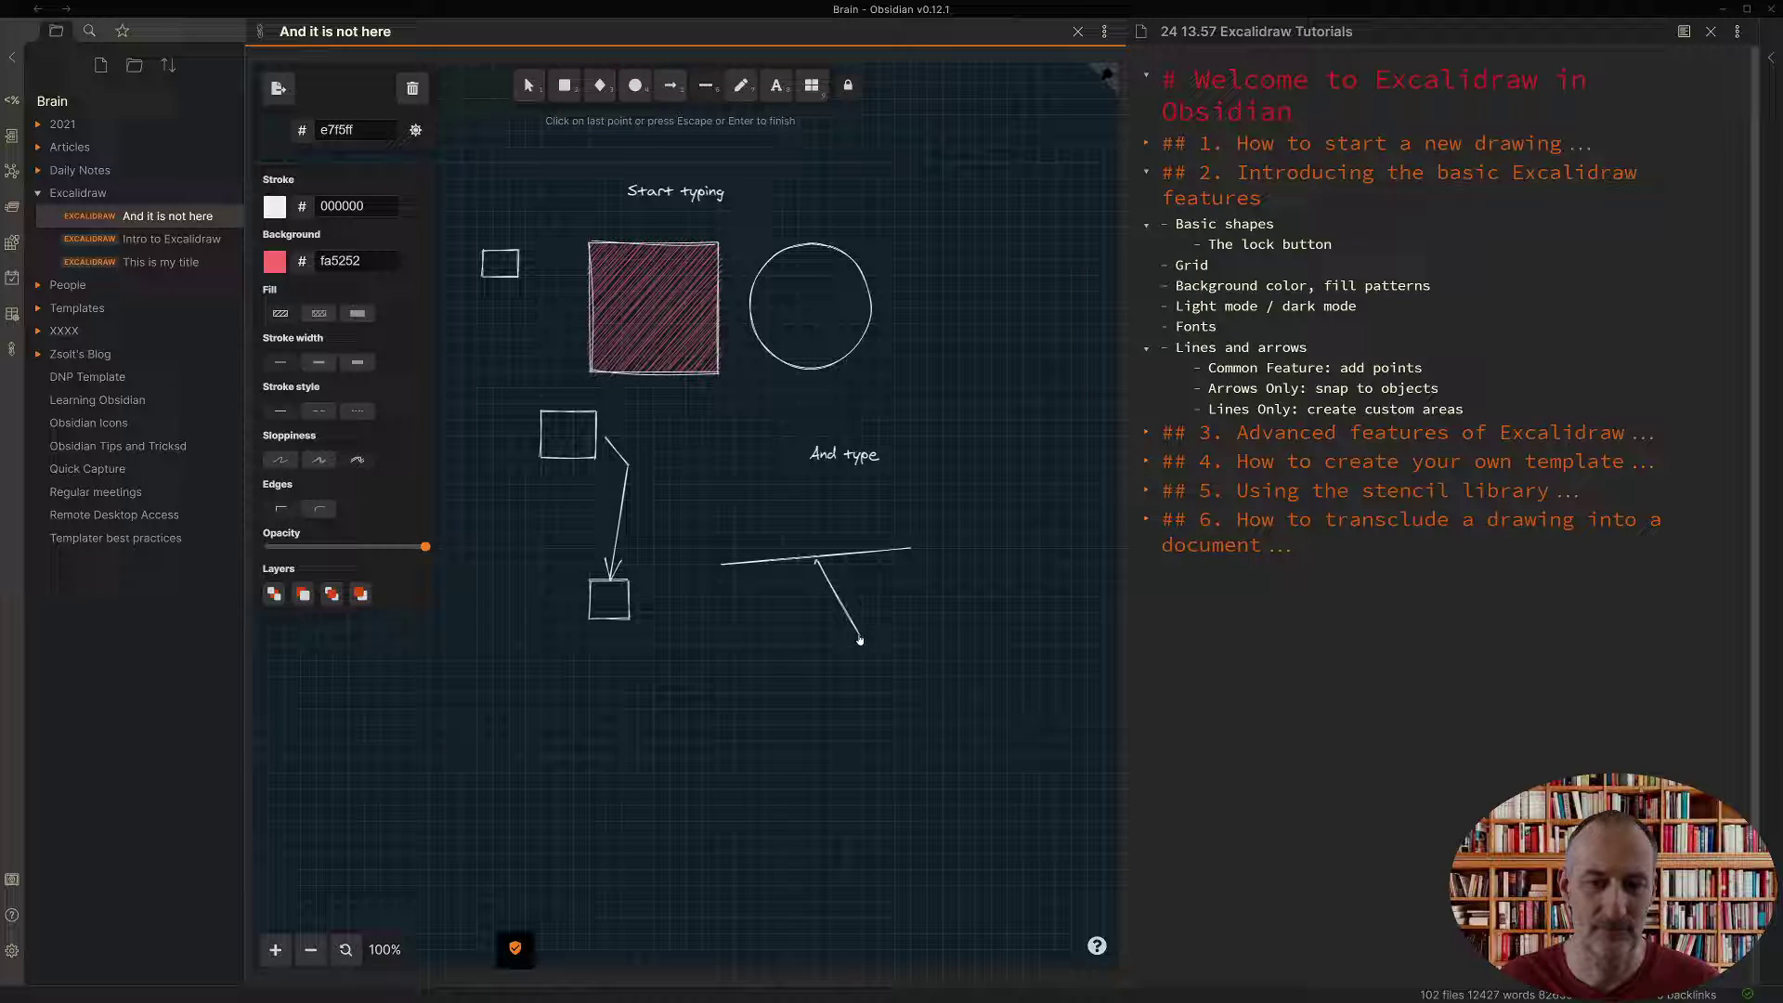
key("Escape")
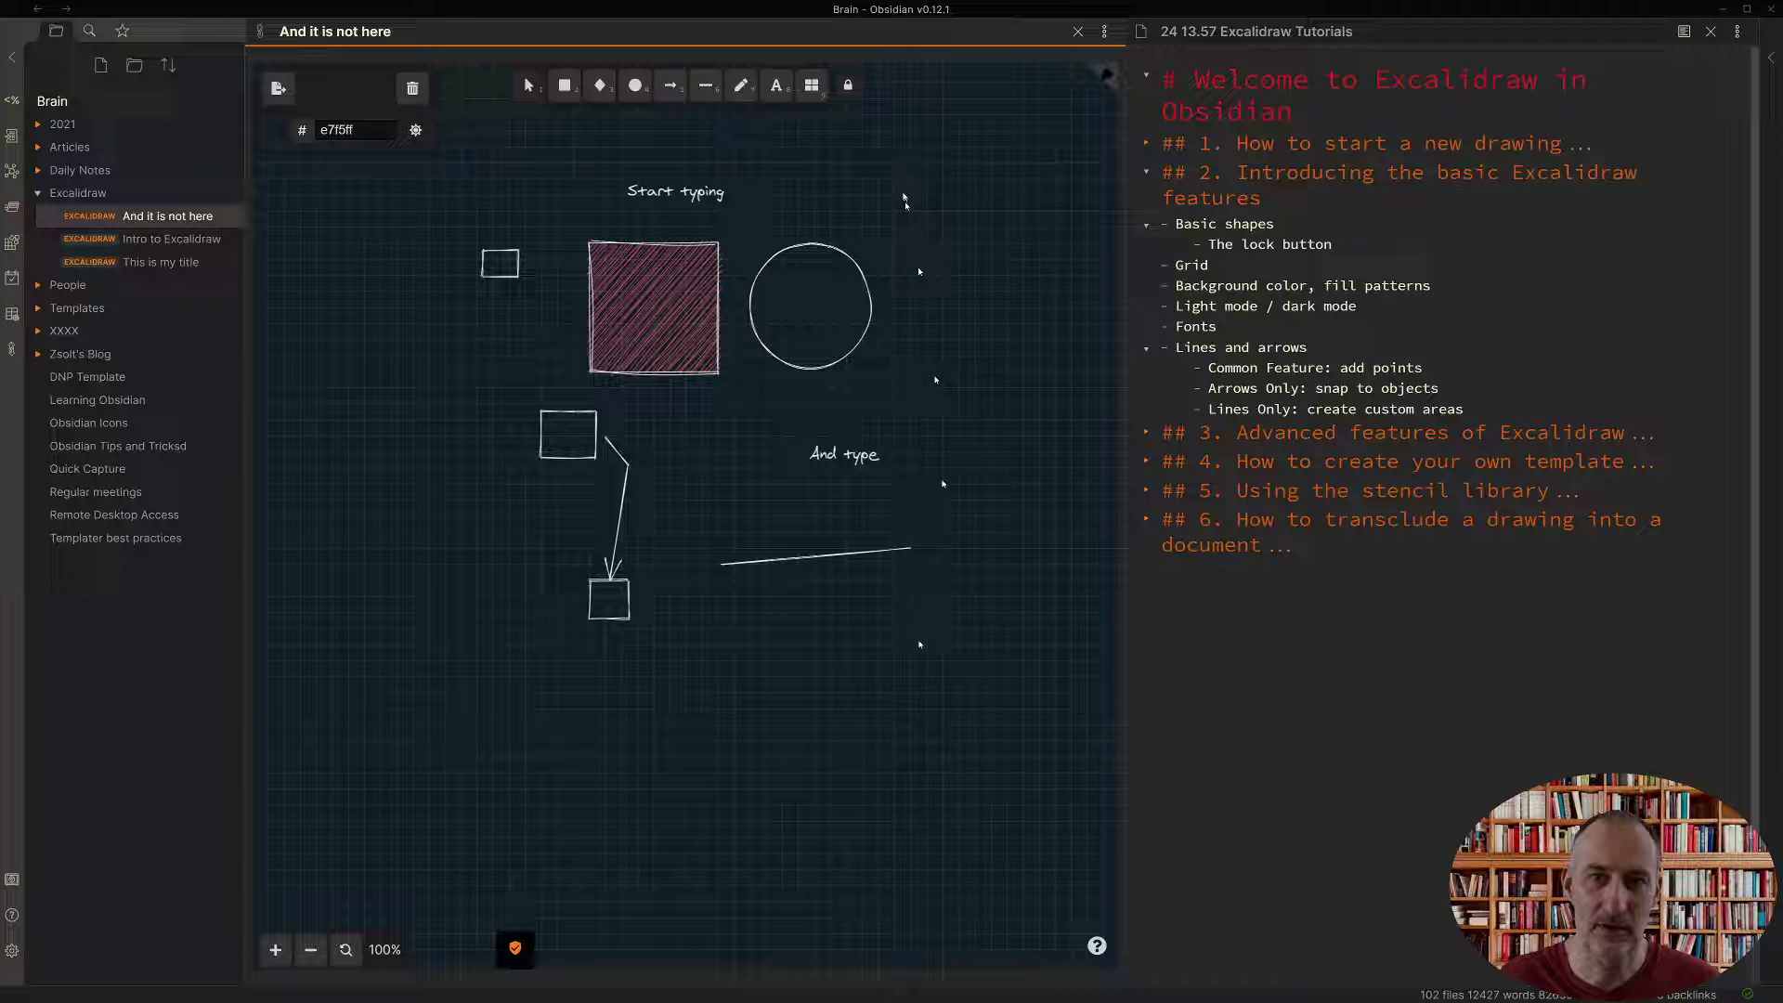
Add a point below the line and join it to the first, closing a triangle with rounded edges.
double_click(825, 557)
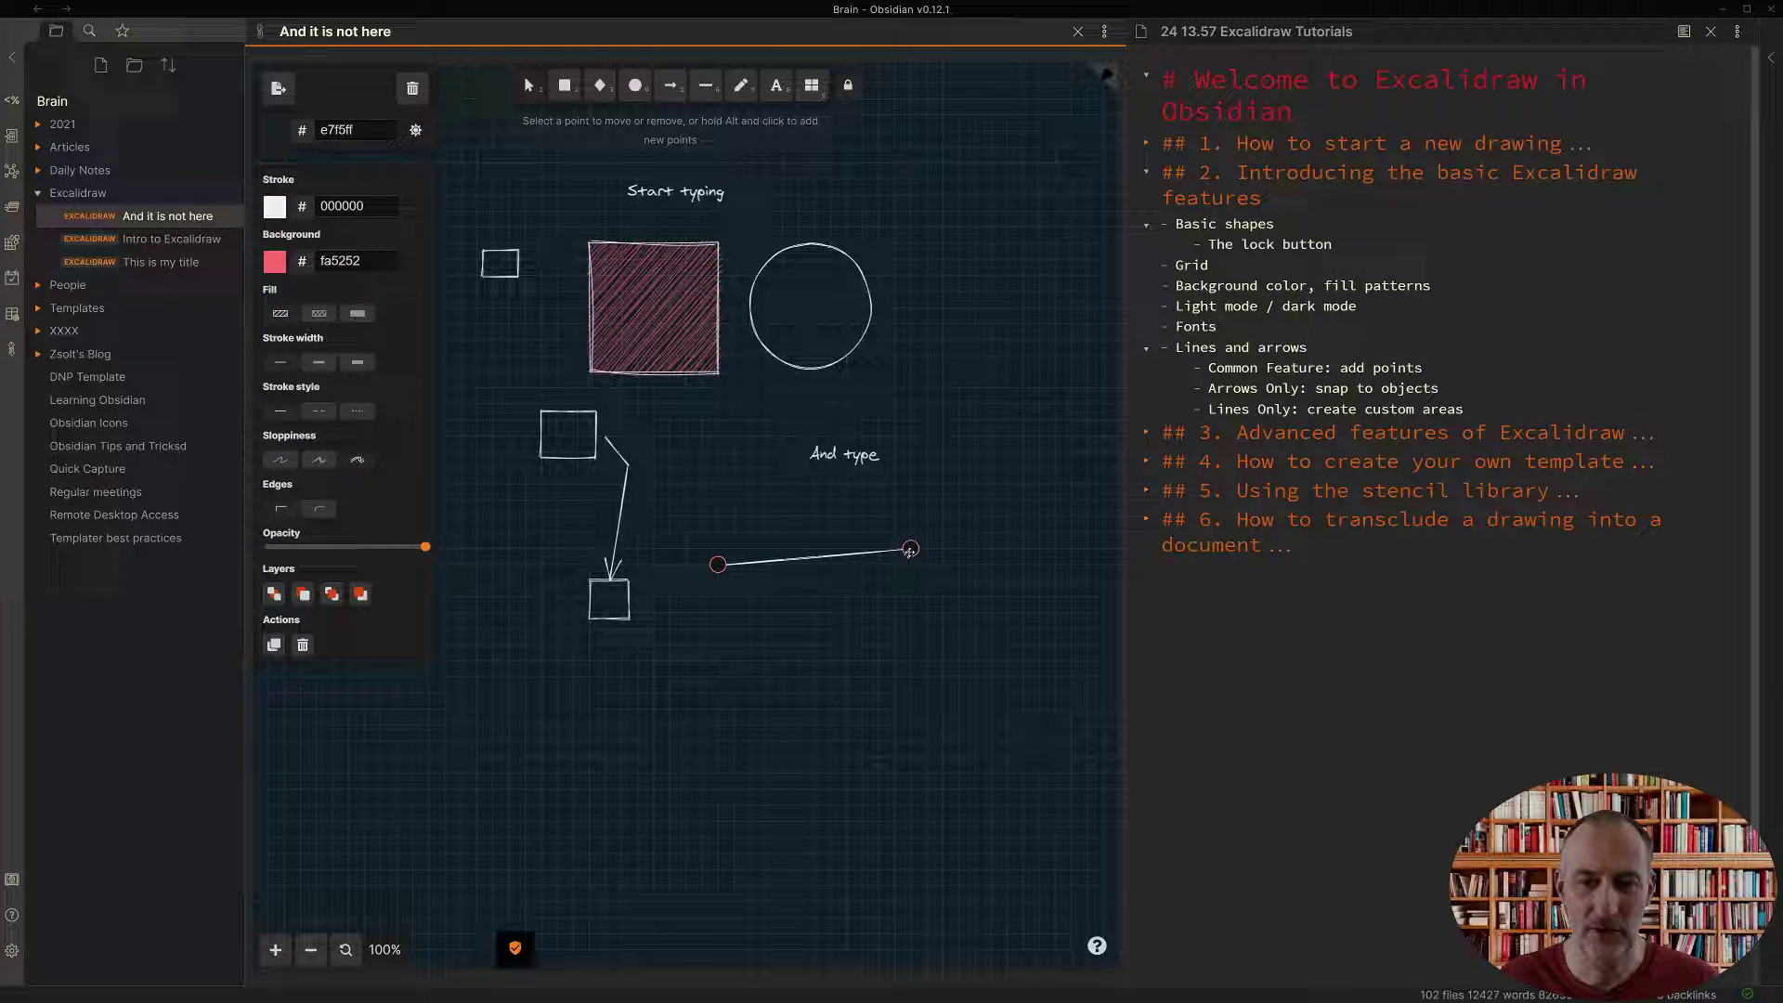
left_click_drag(910, 547, 894, 661)
key("ctrl+z")
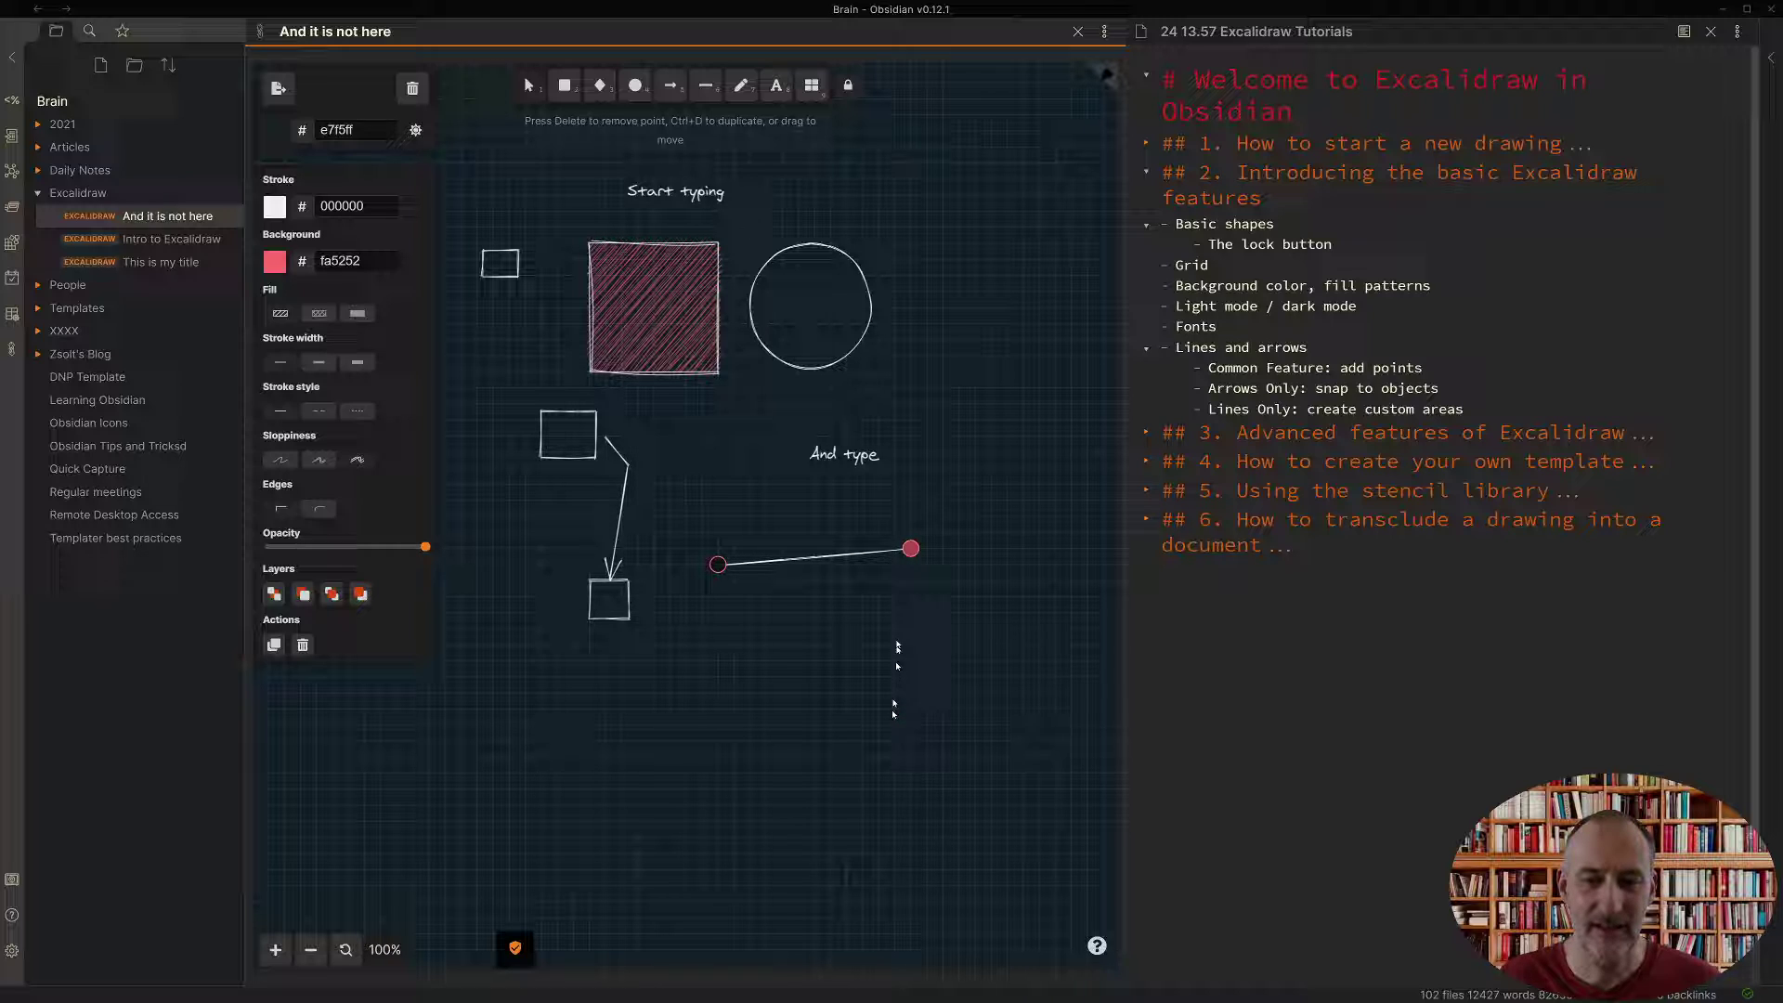
left_click_drag(905, 554, 720, 574)
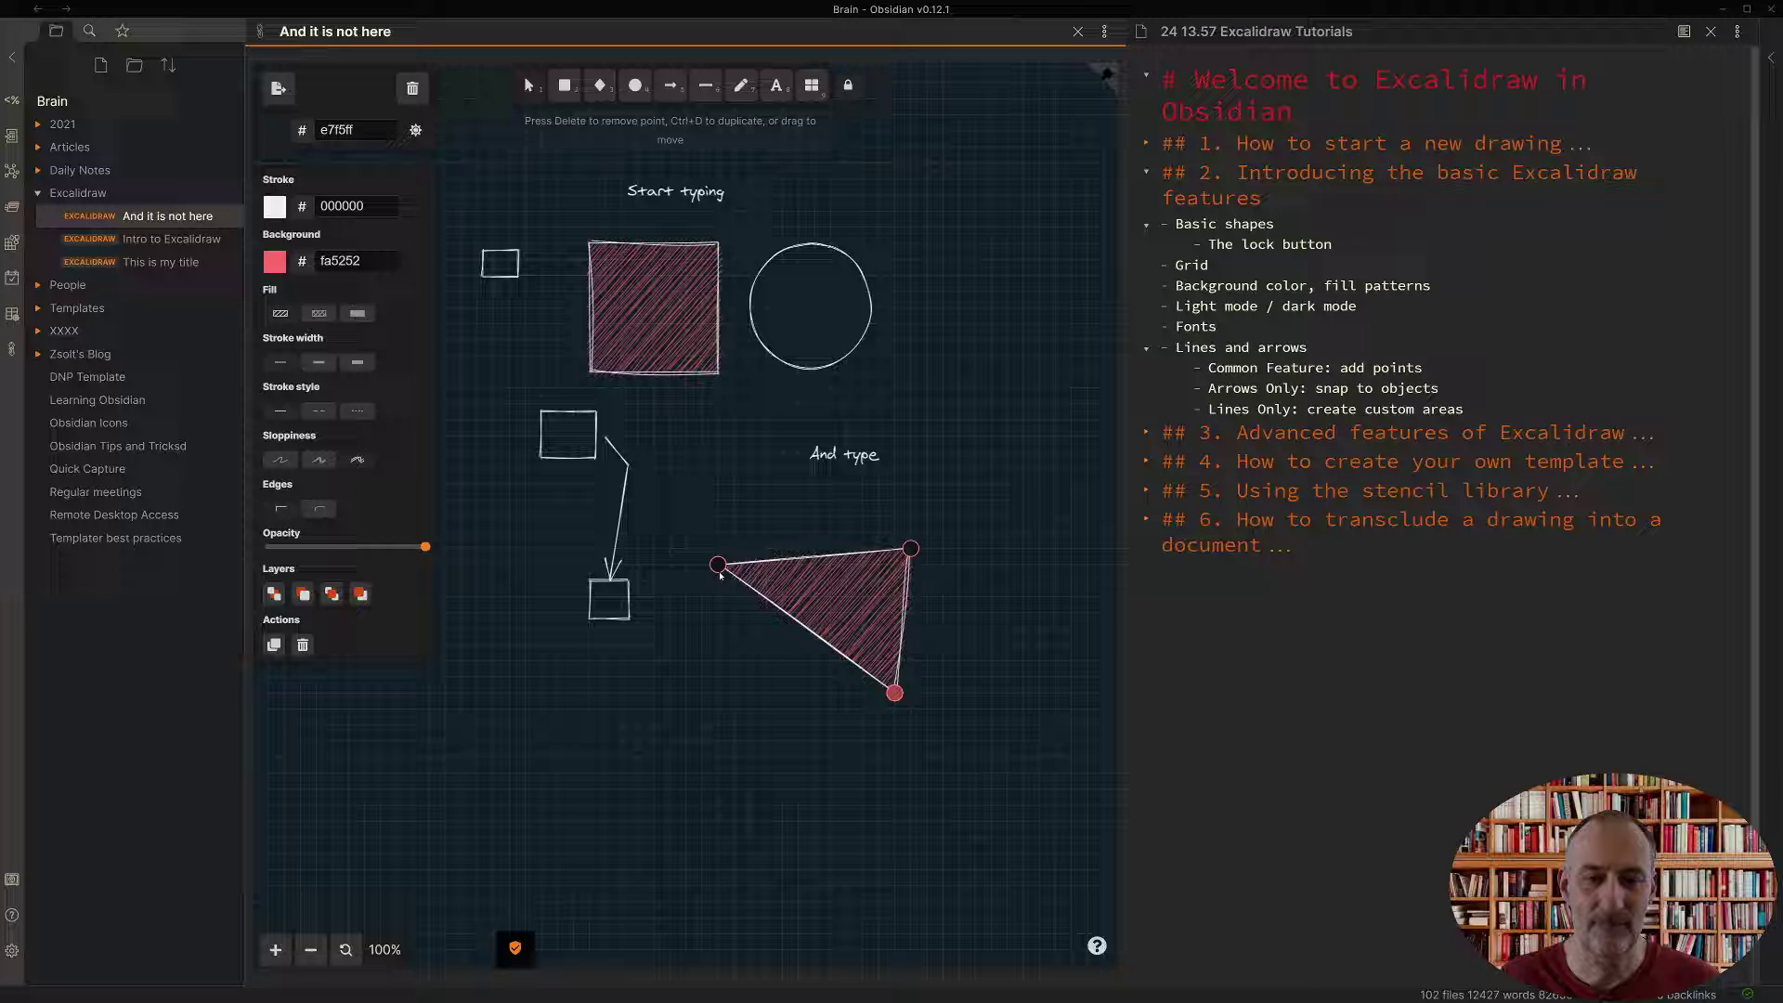
key("ctrl+z")
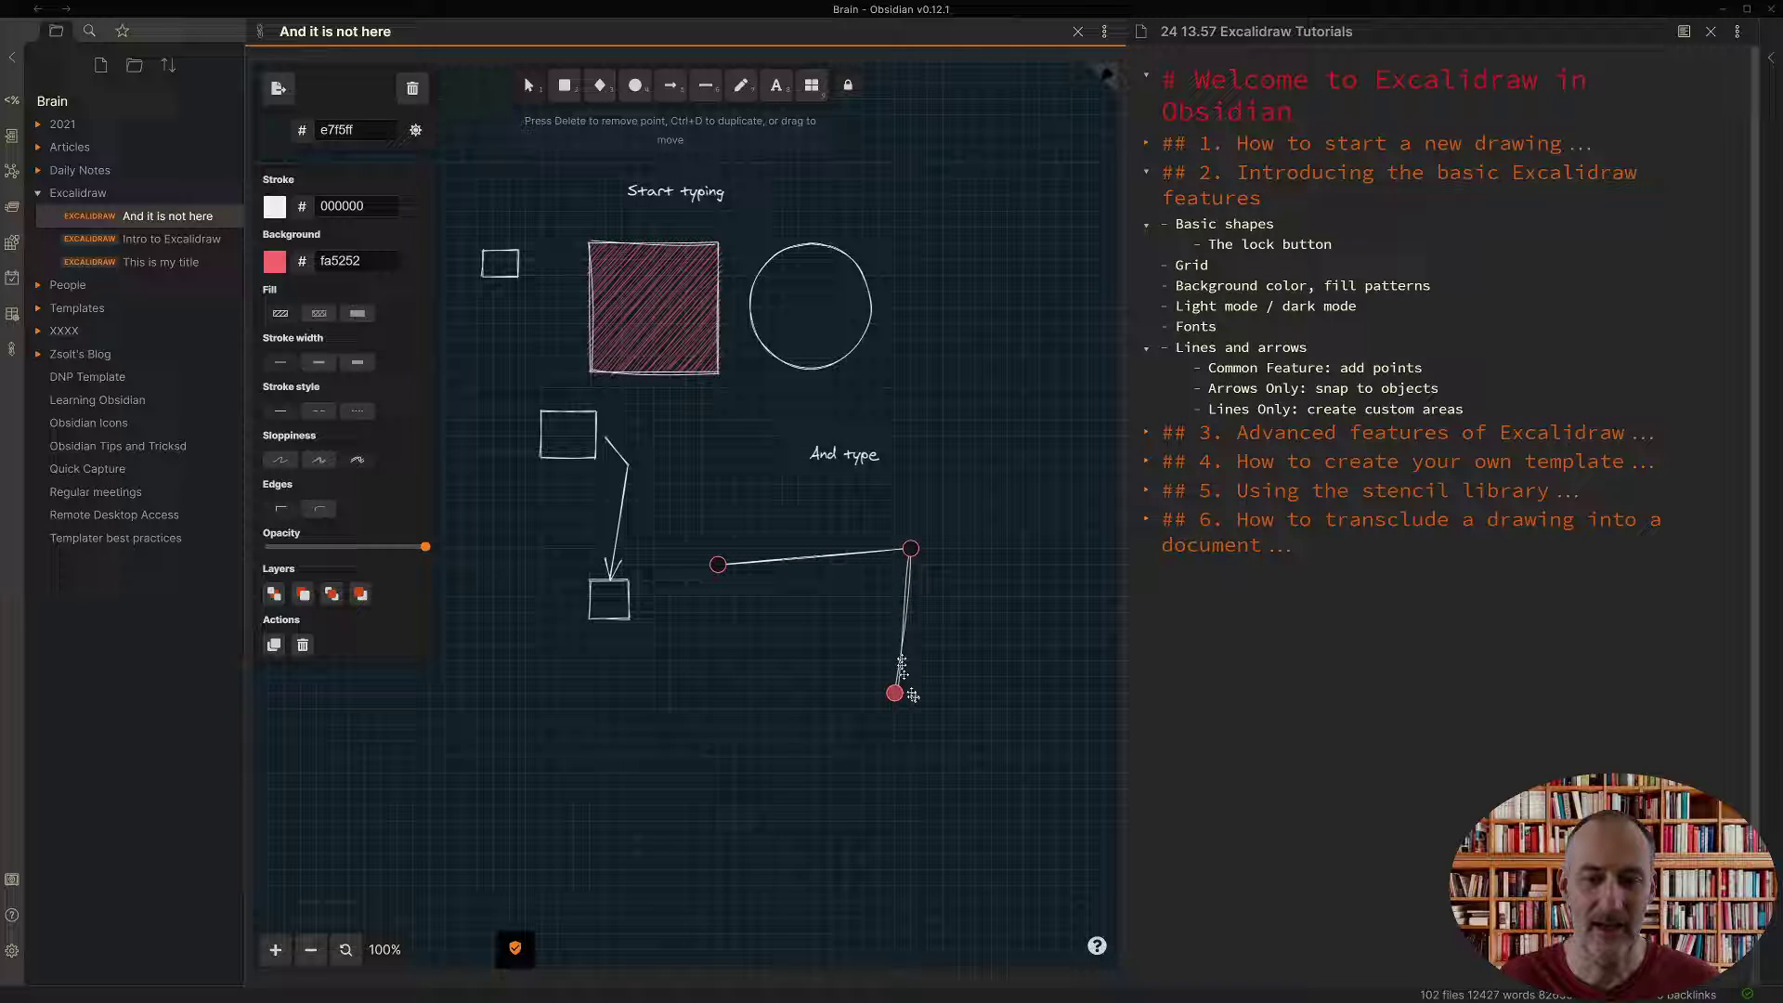
left_click_drag(894, 693, 719, 567)
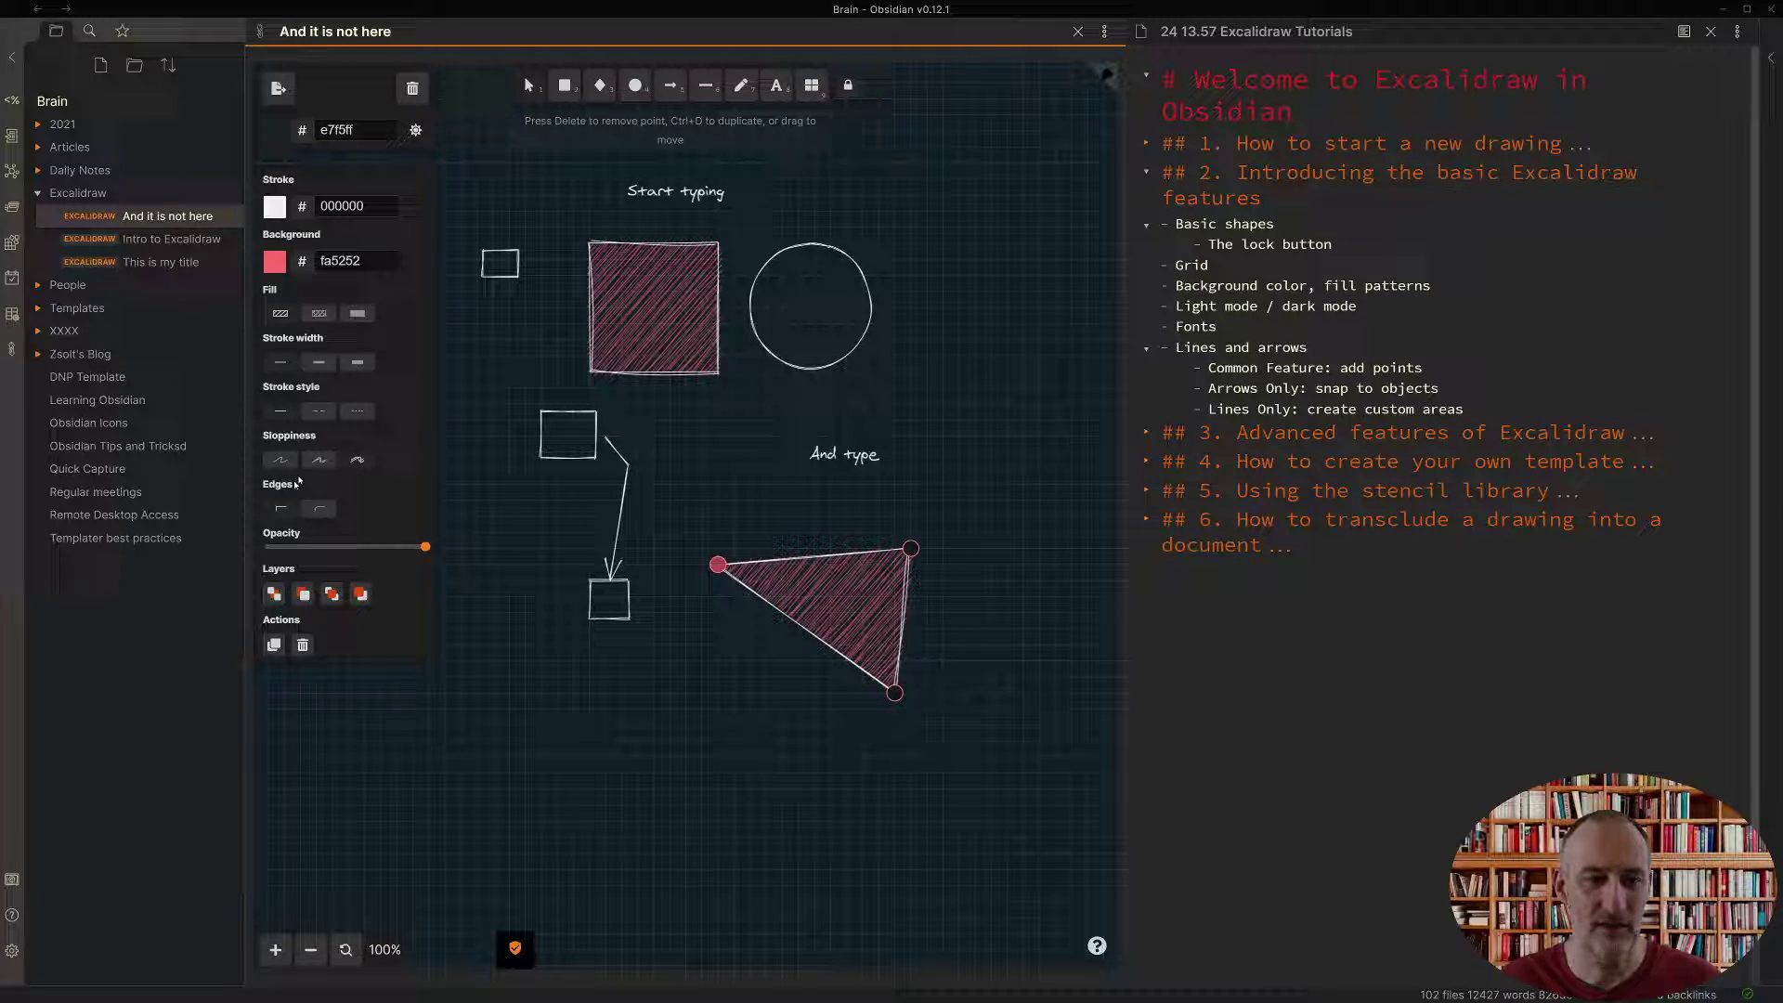
left_click(321, 509)
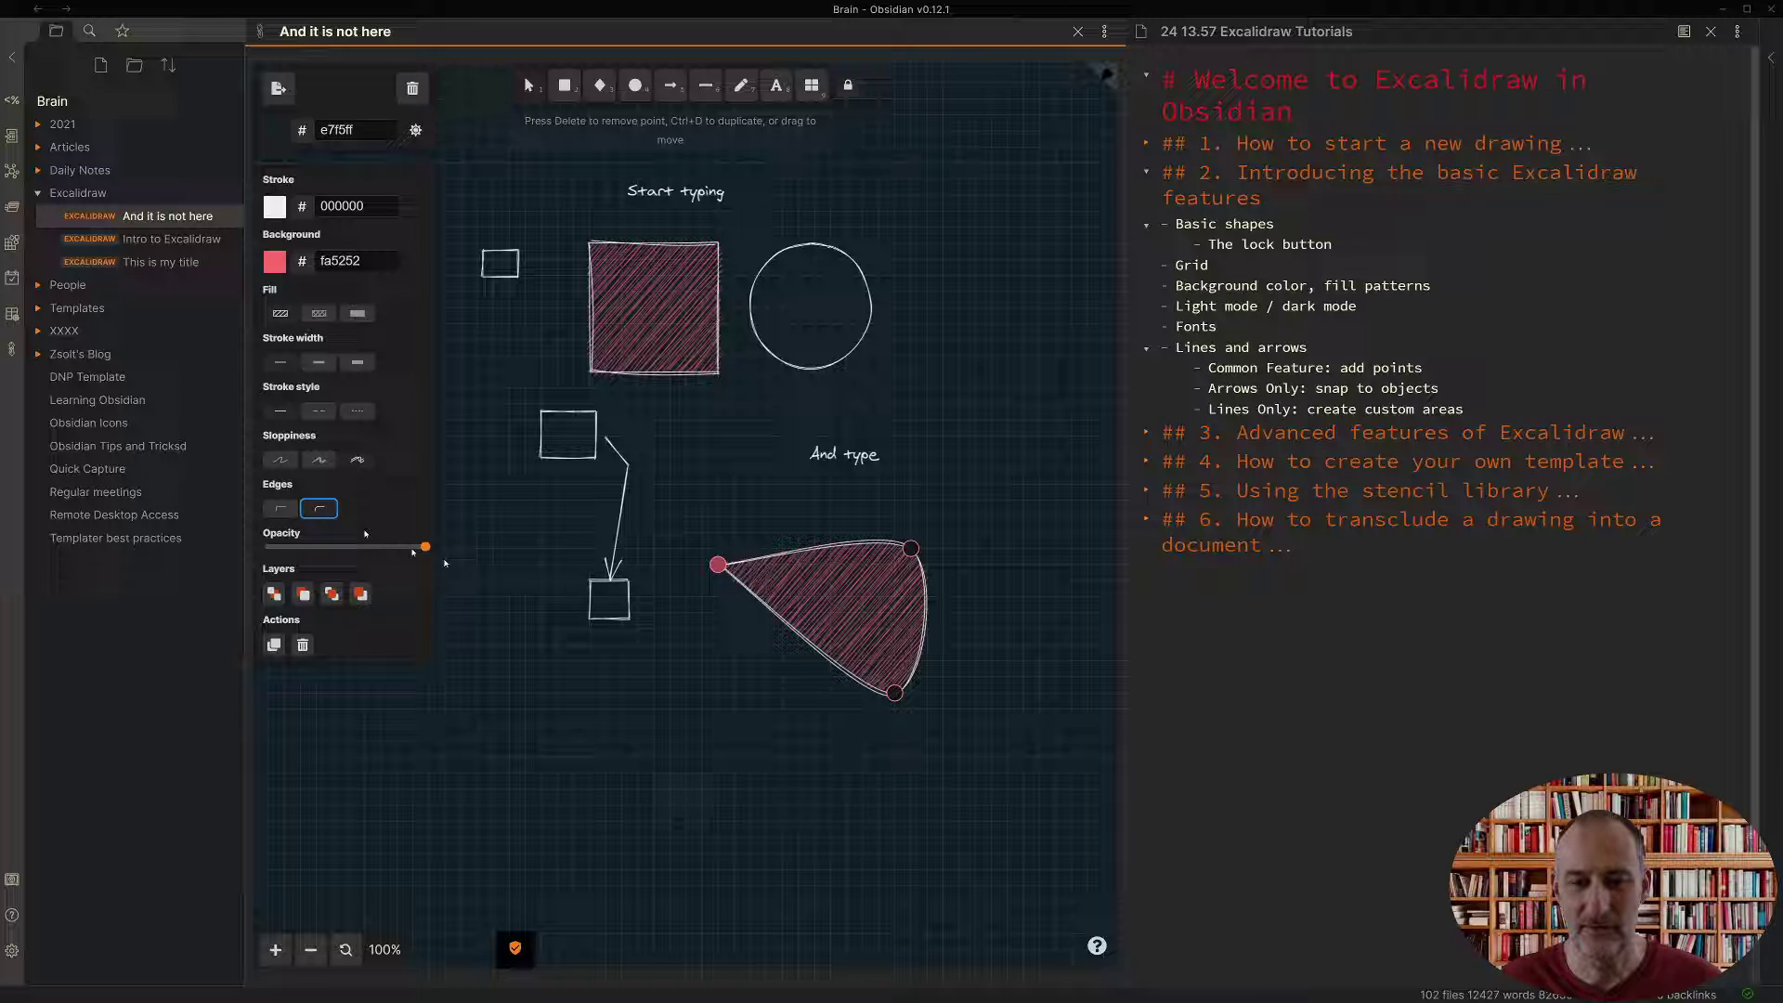